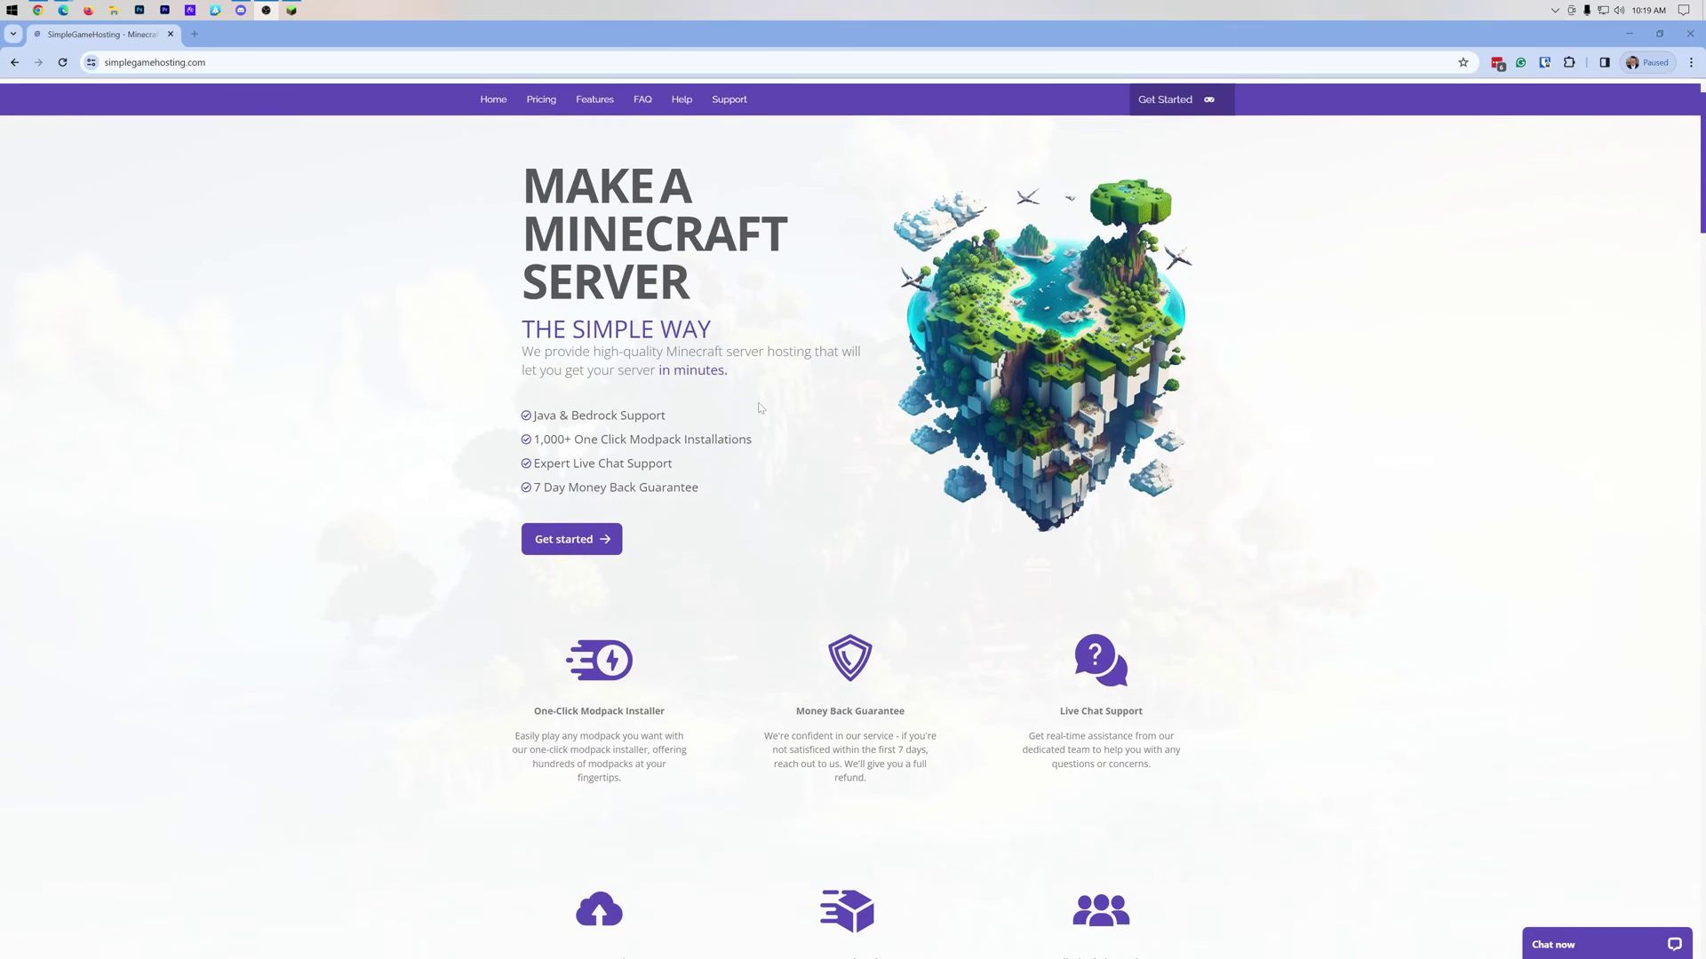
# Look over the Minecraft hosting home page's features and briefly view the live chat support form
pyautogui.scroll(-3, 951, 452)
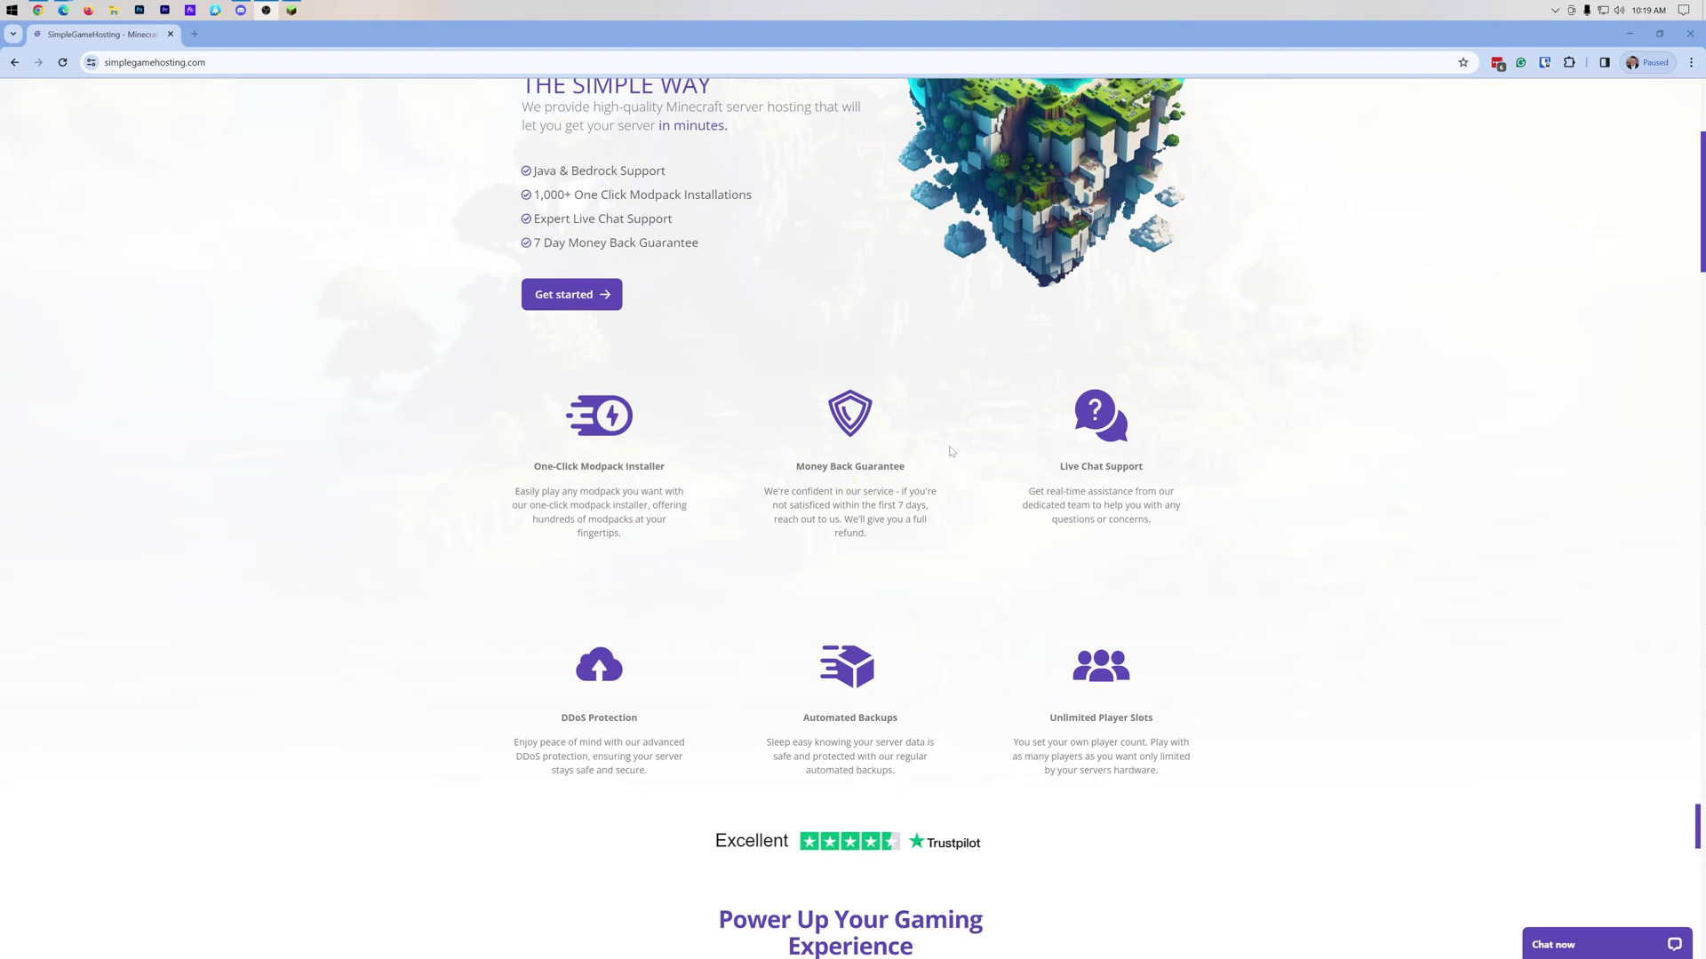
pyautogui.scroll(1, 860, 361)
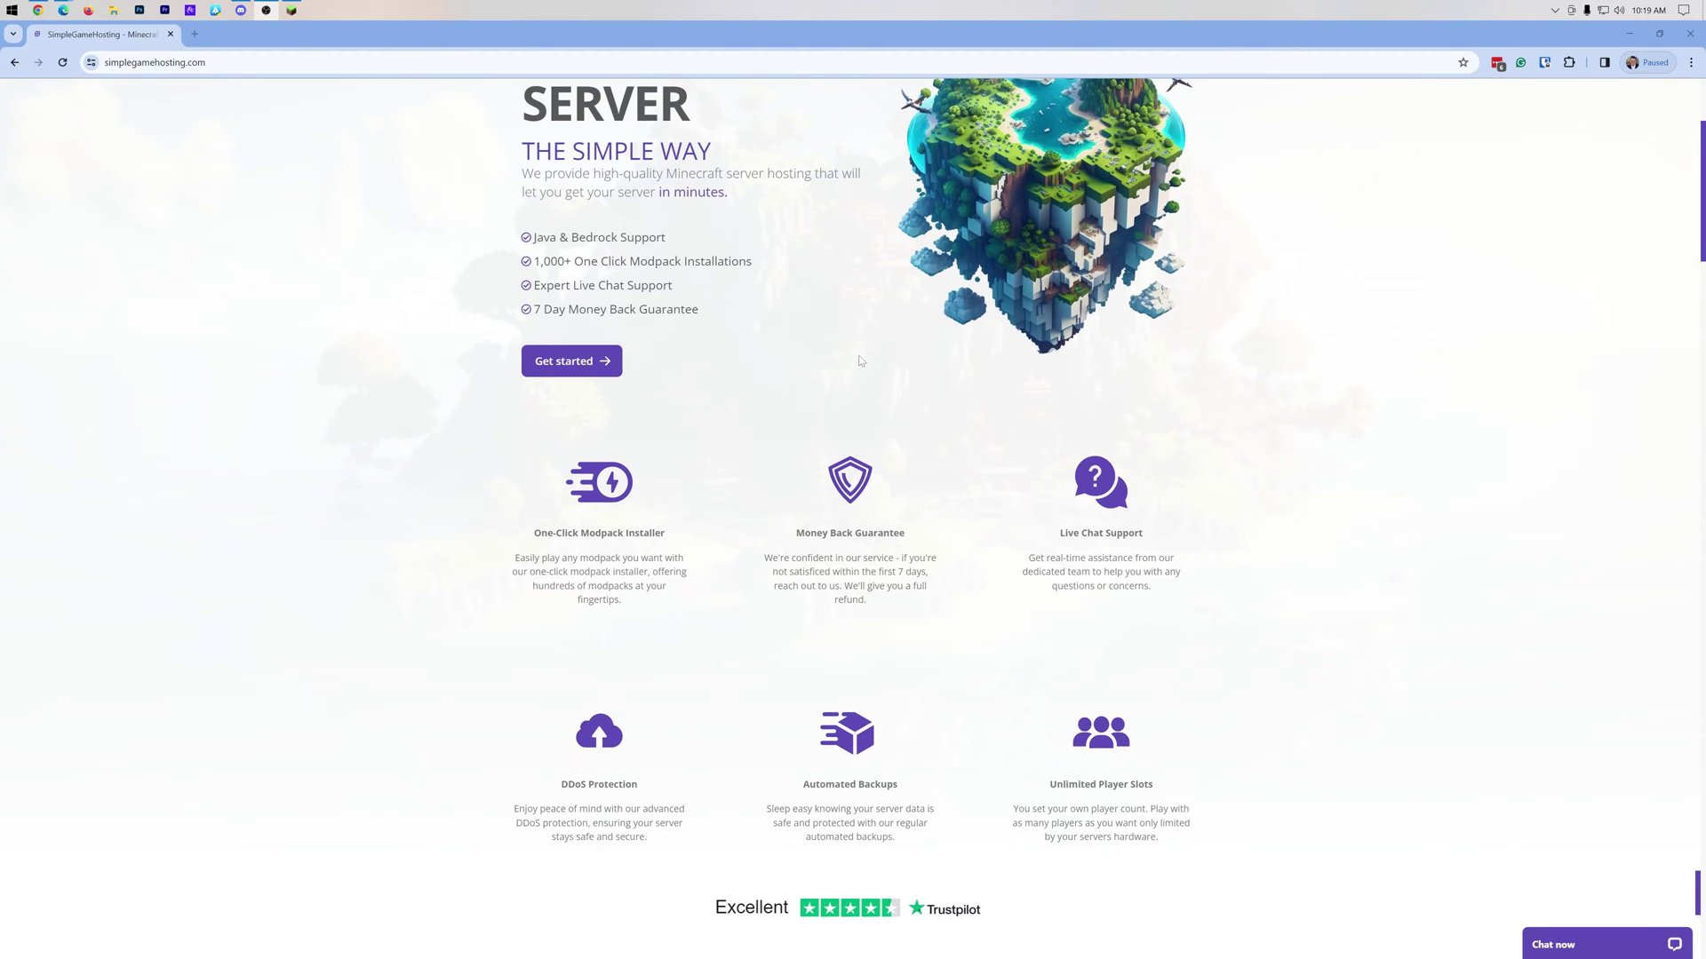
pyautogui.scroll(2, 860, 361)
pyautogui.click(1590, 943)
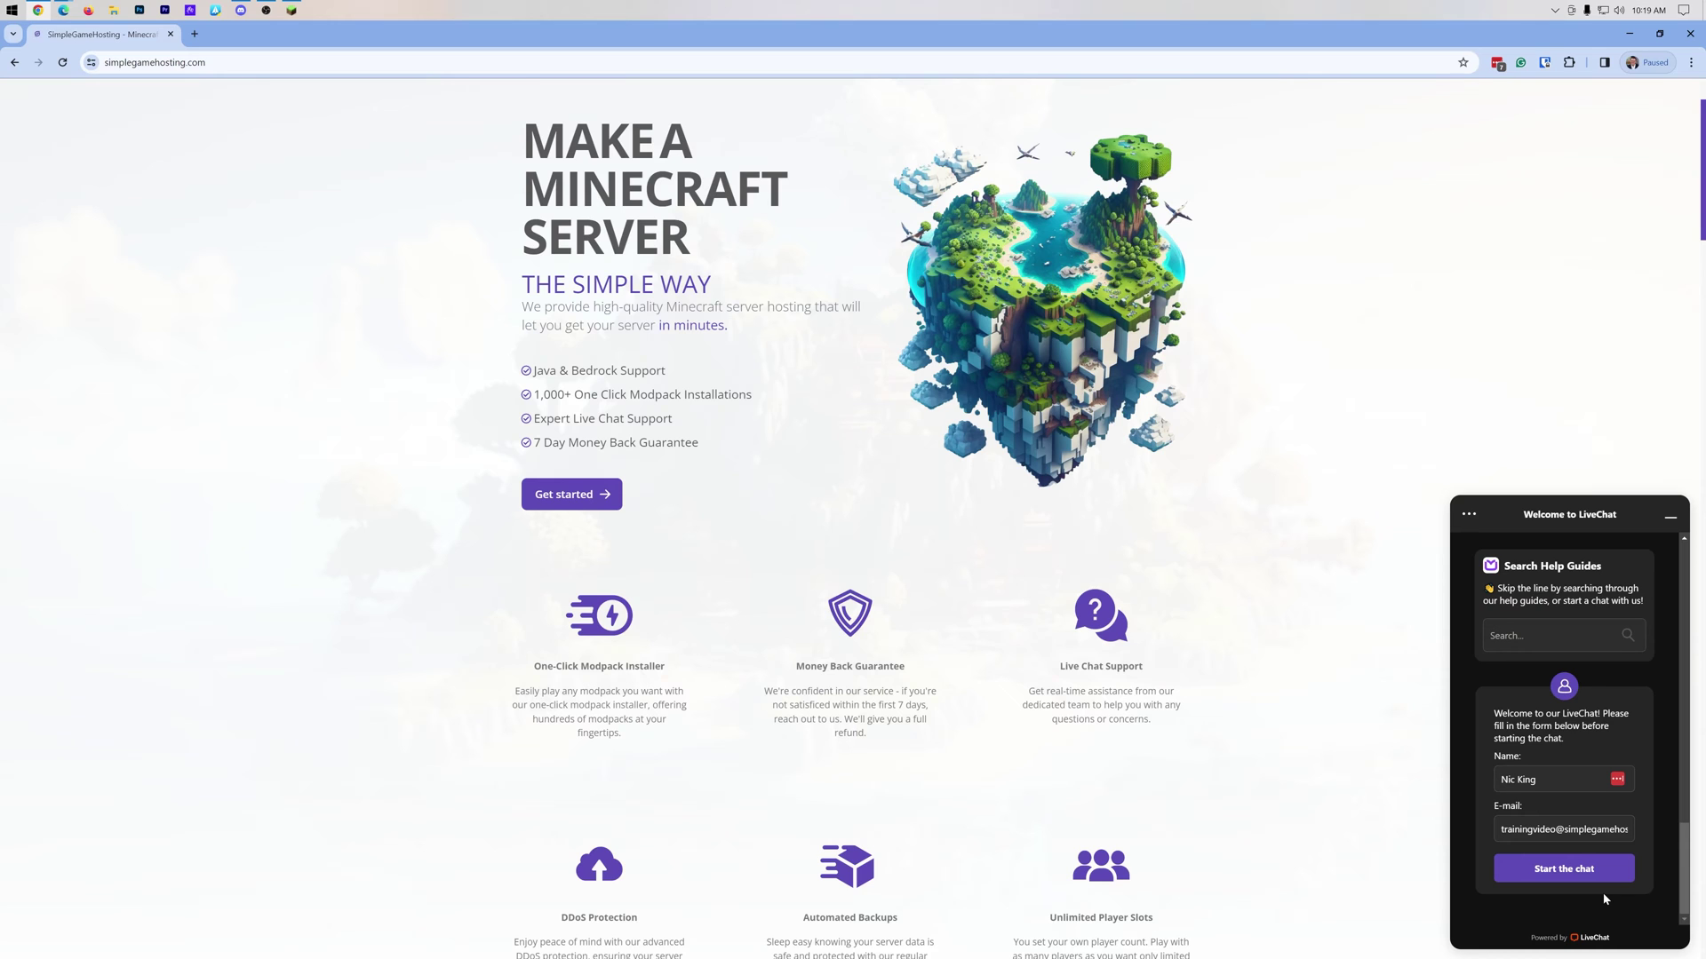
pyautogui.click(1671, 516)
pyautogui.scroll(2, 764, 480)
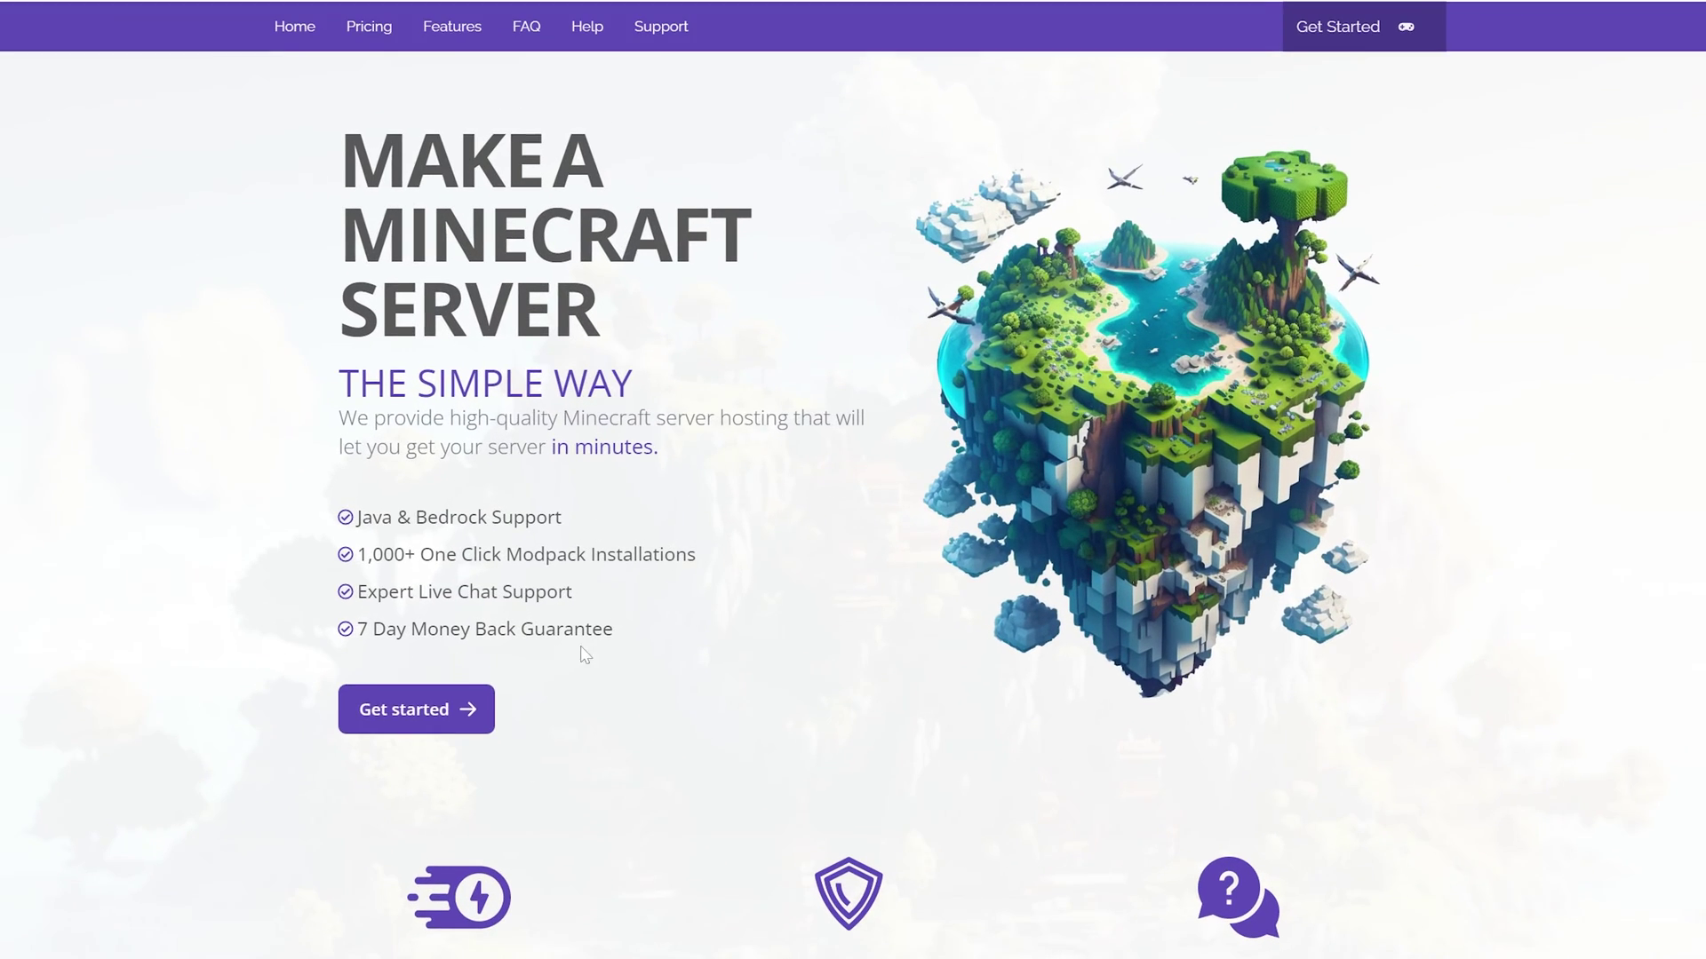
# Go to the pricing section and compare the server plans from 2GB to 16GB
pyautogui.click(580, 637)
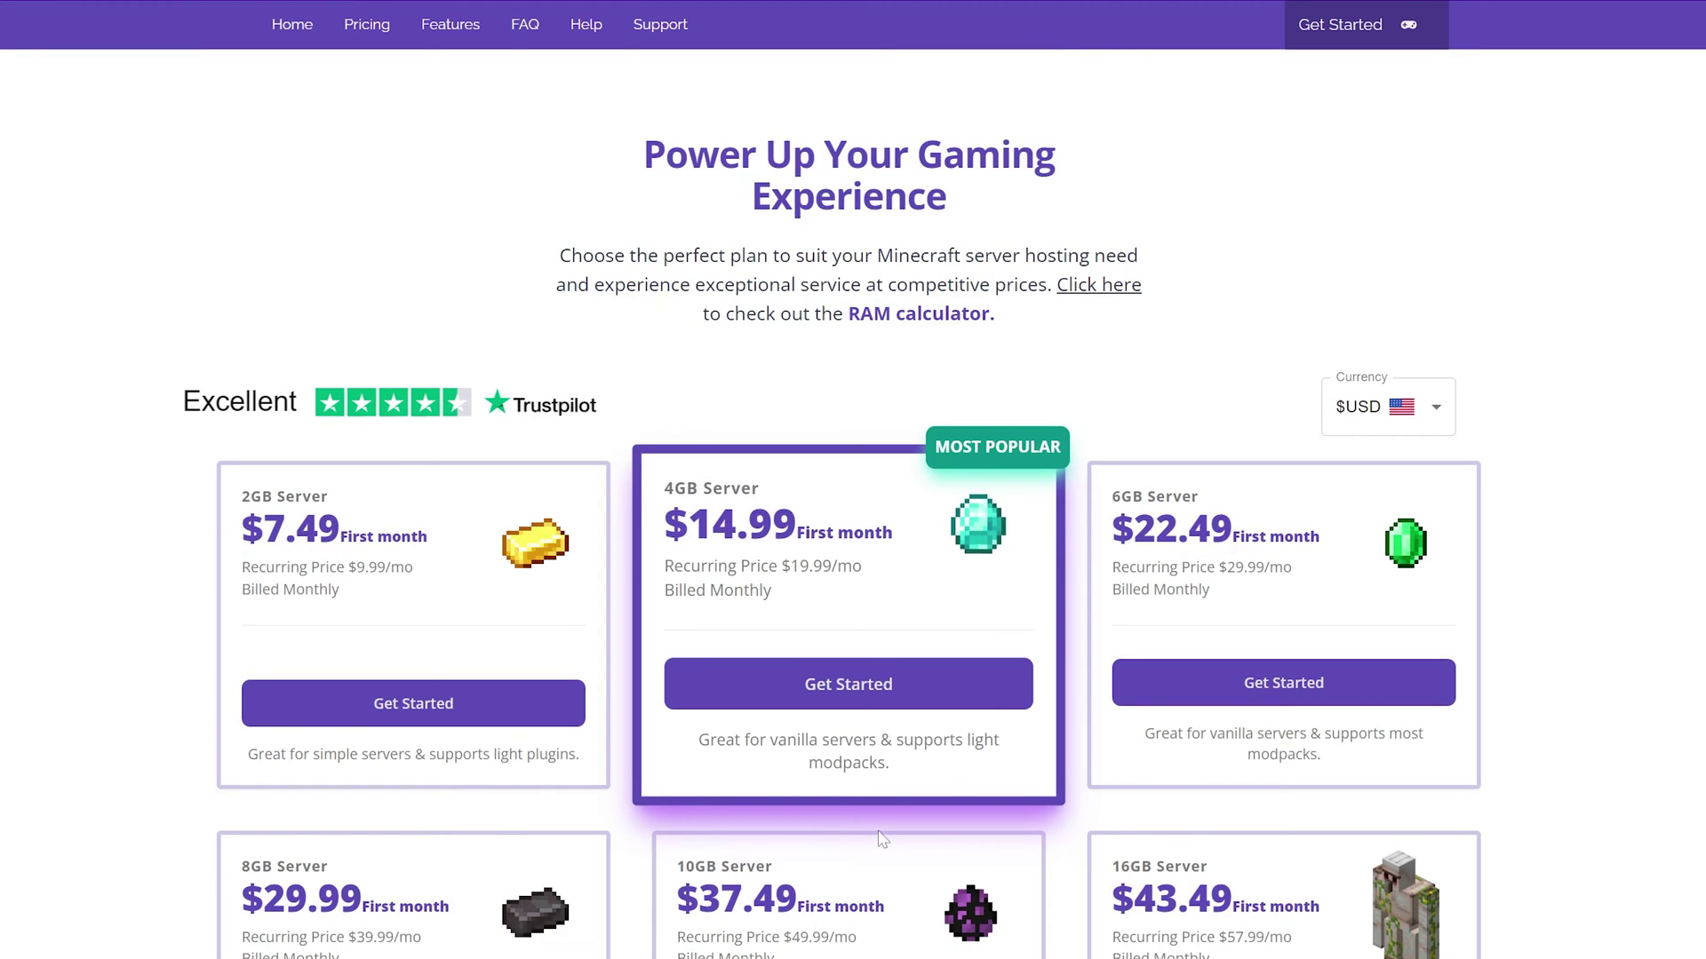
pyautogui.scroll(-3, 882, 840)
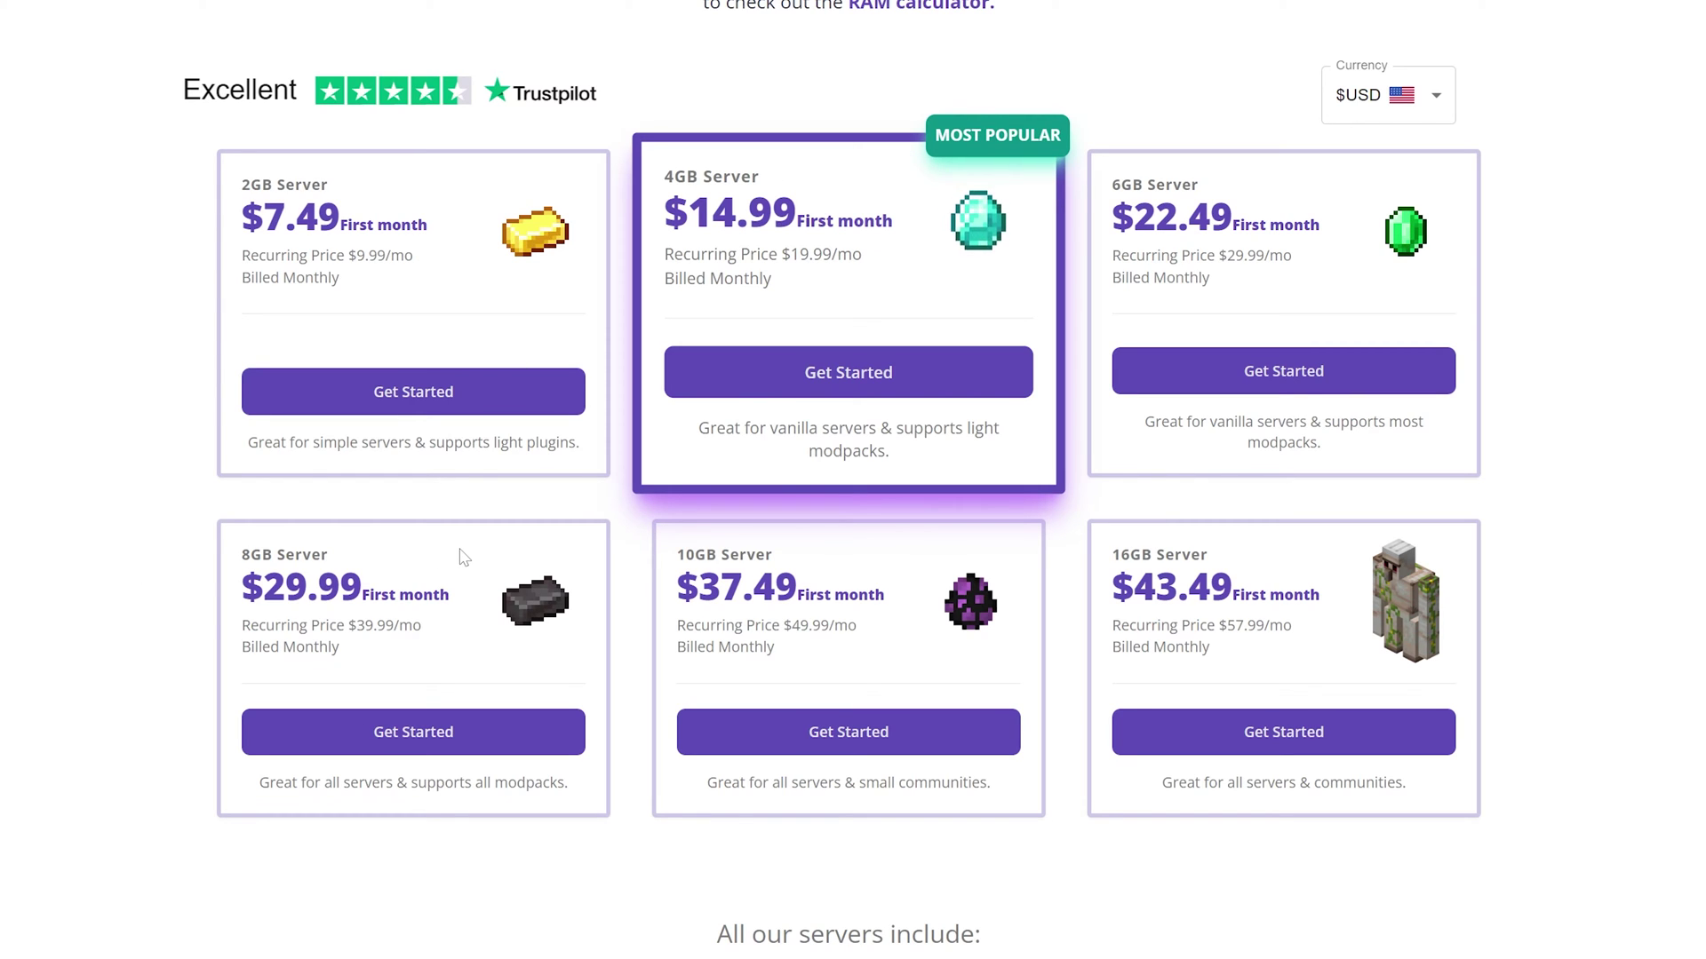
pyautogui.scroll(1, 467, 553)
pyautogui.scroll(-1, 475, 543)
# Compare the RAM calculator's recommendations for vanilla and modded servers with 5+ players
pyautogui.scroll(-20, 478, 542)
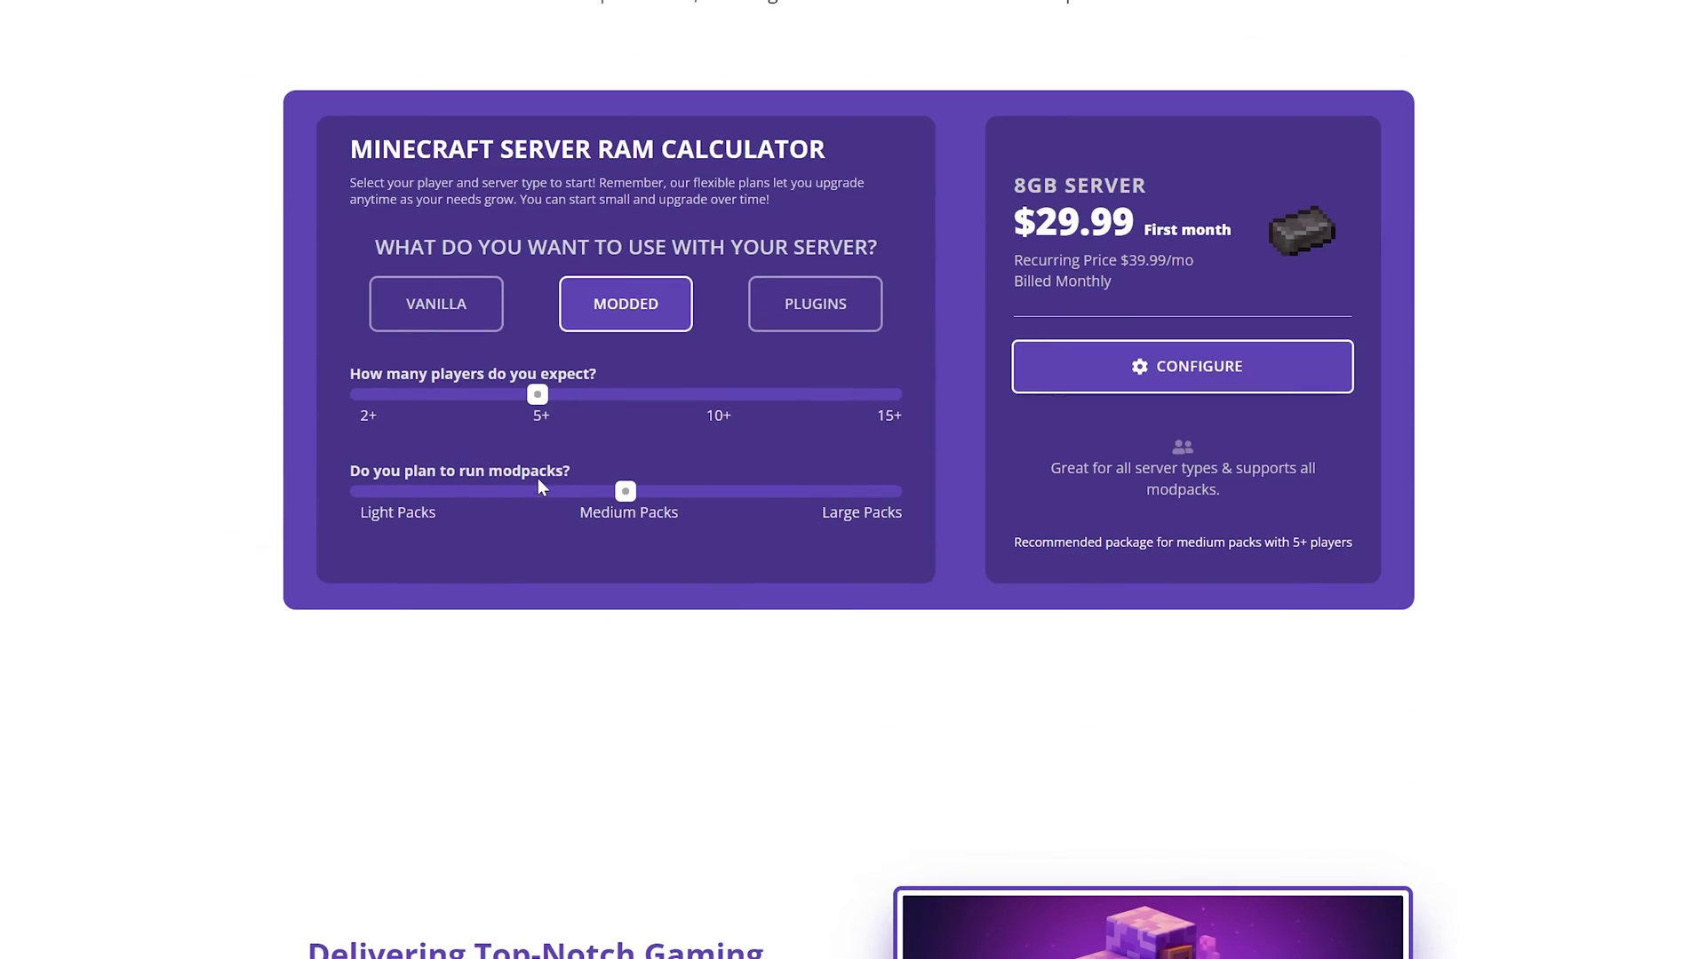
pyautogui.click(462, 331)
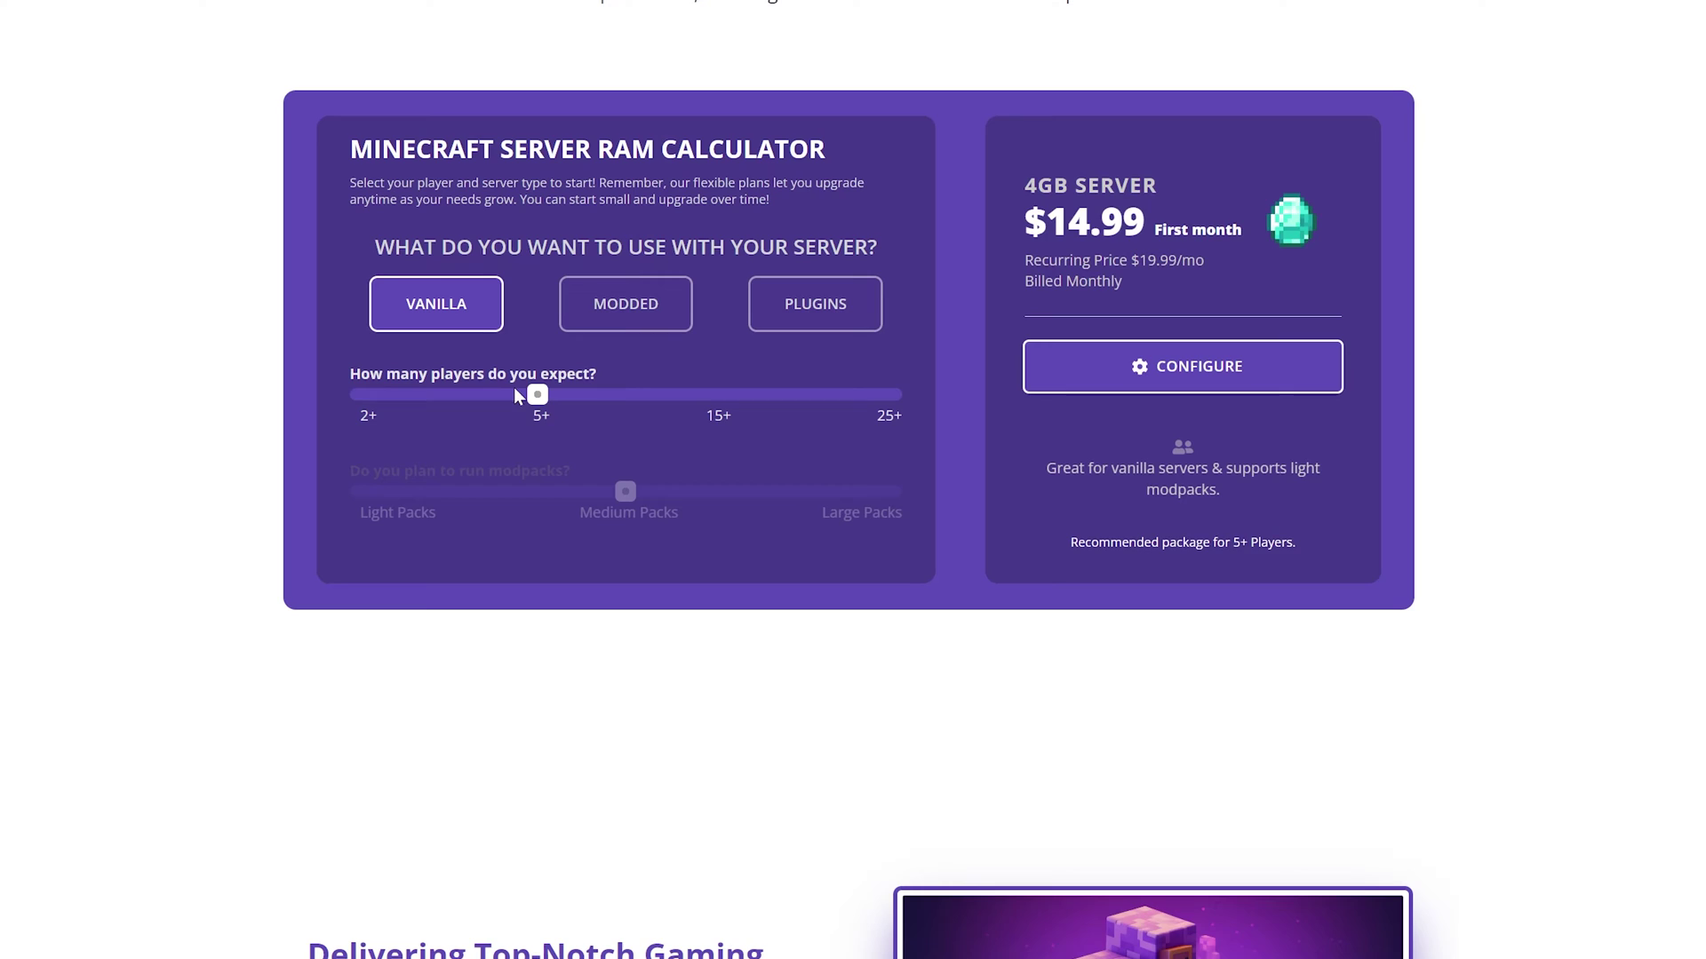
pyautogui.click(604, 320)
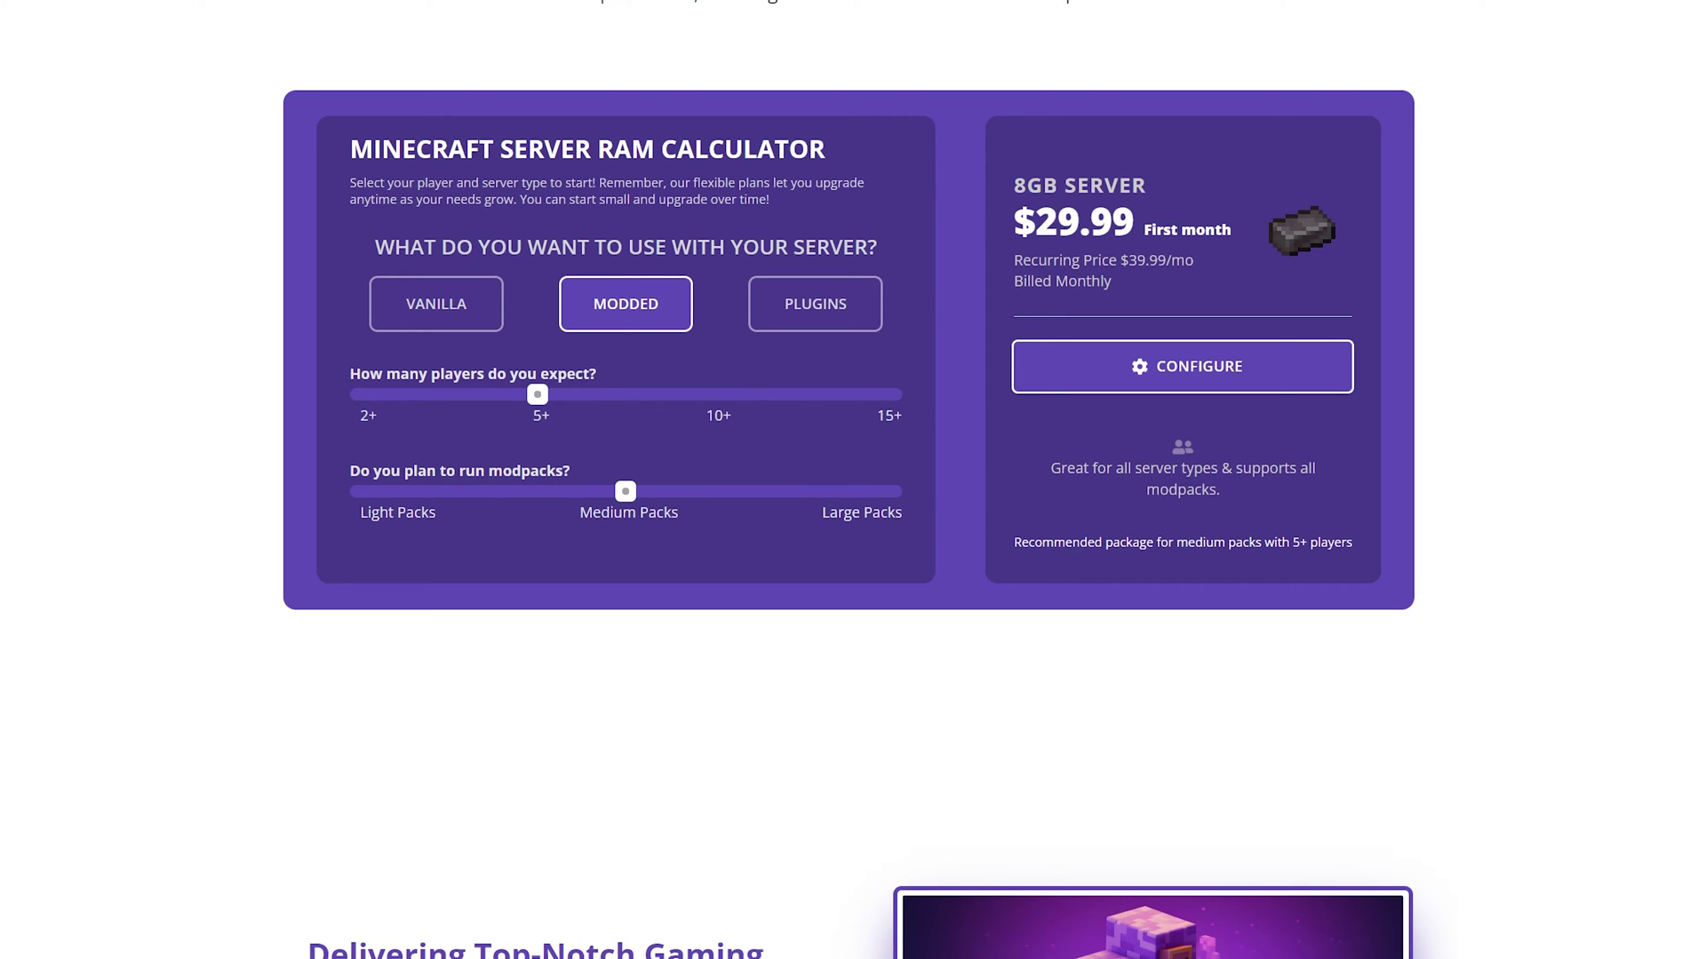
# Return to the pricing plans and start an order for the 8GB server
pyautogui.scroll(1, 939, 217)
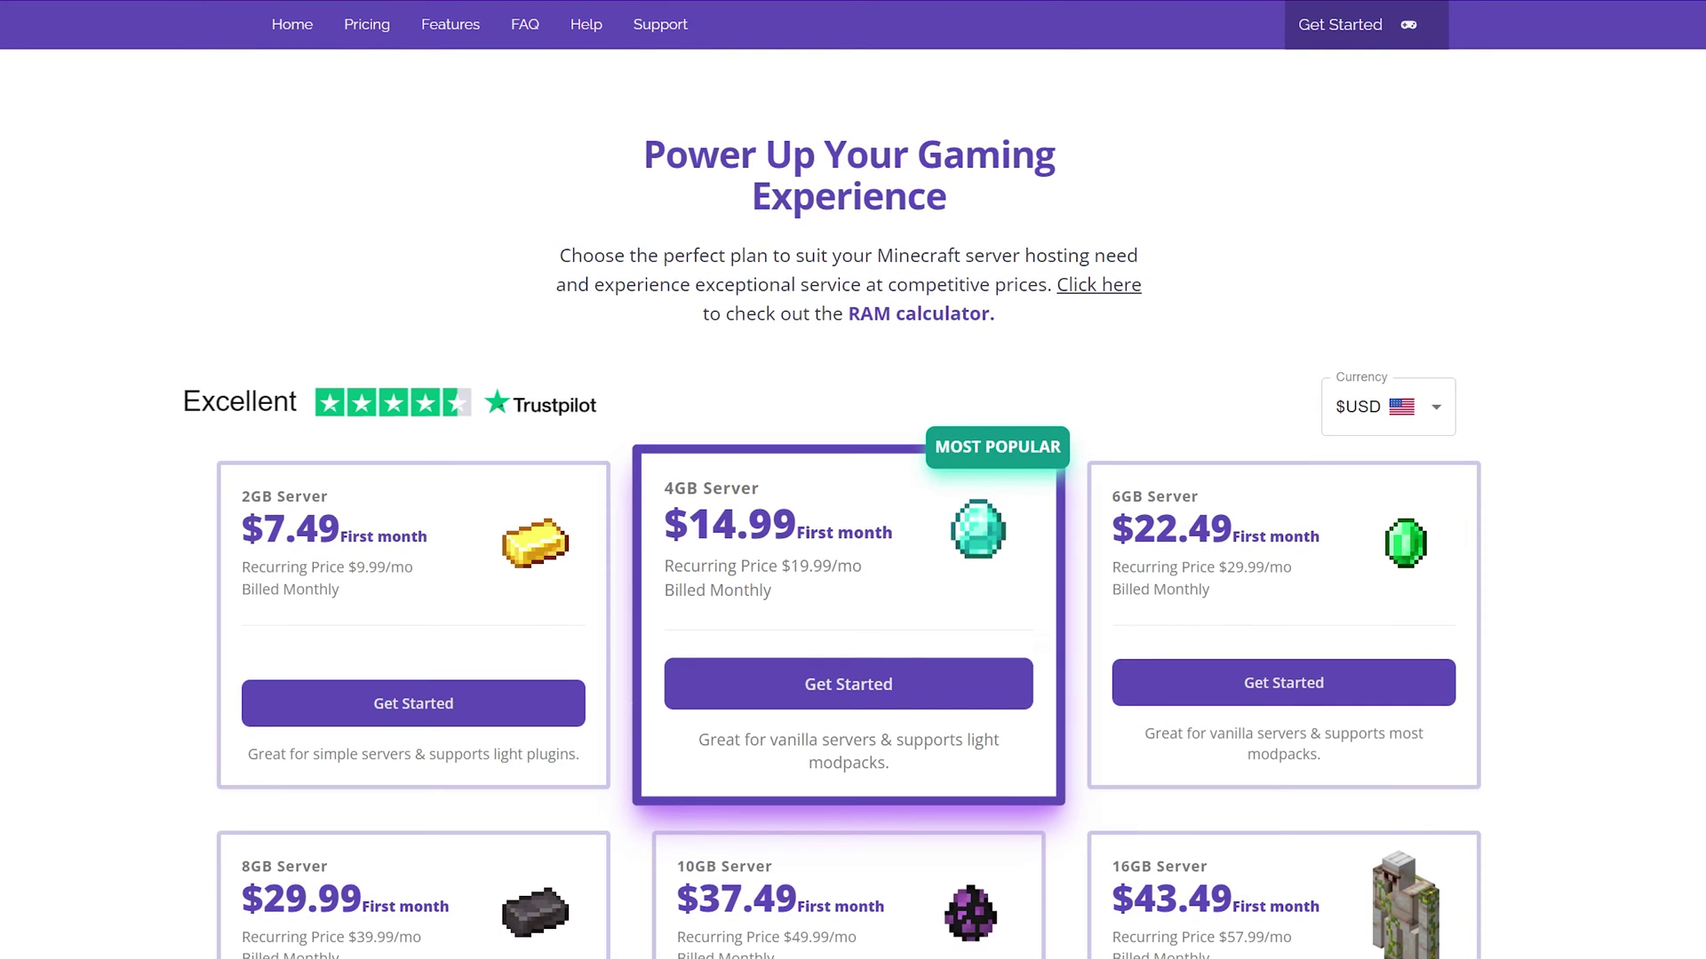
pyautogui.scroll(-3, 1193, 408)
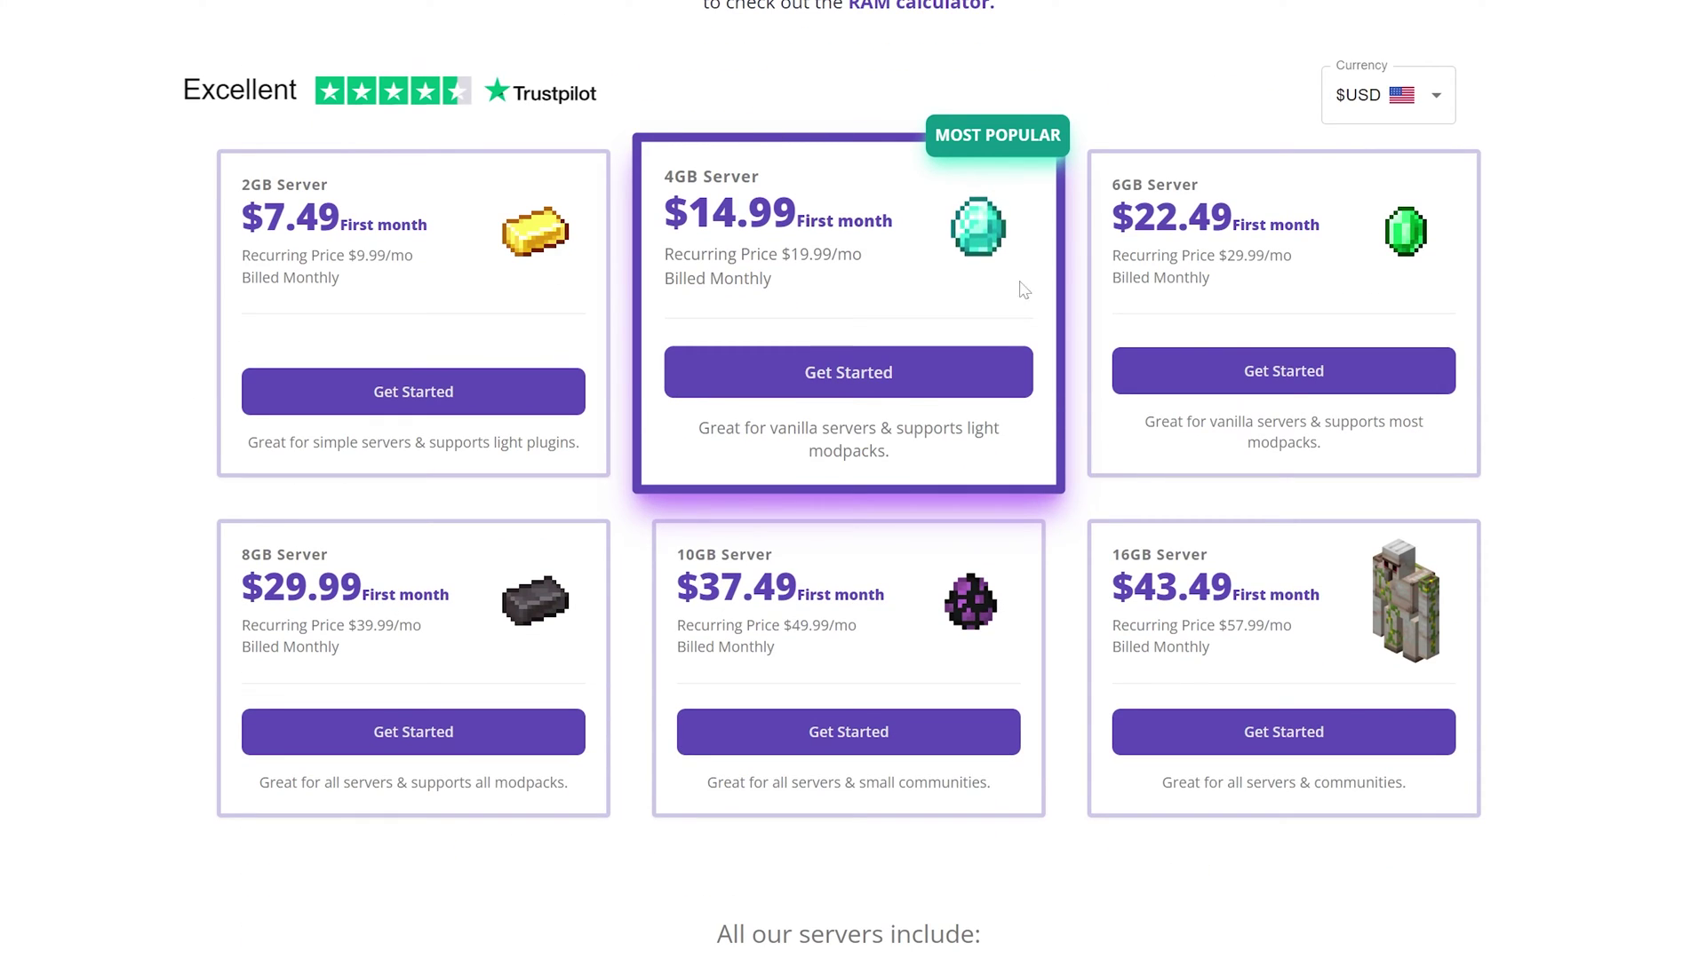
pyautogui.click(408, 724)
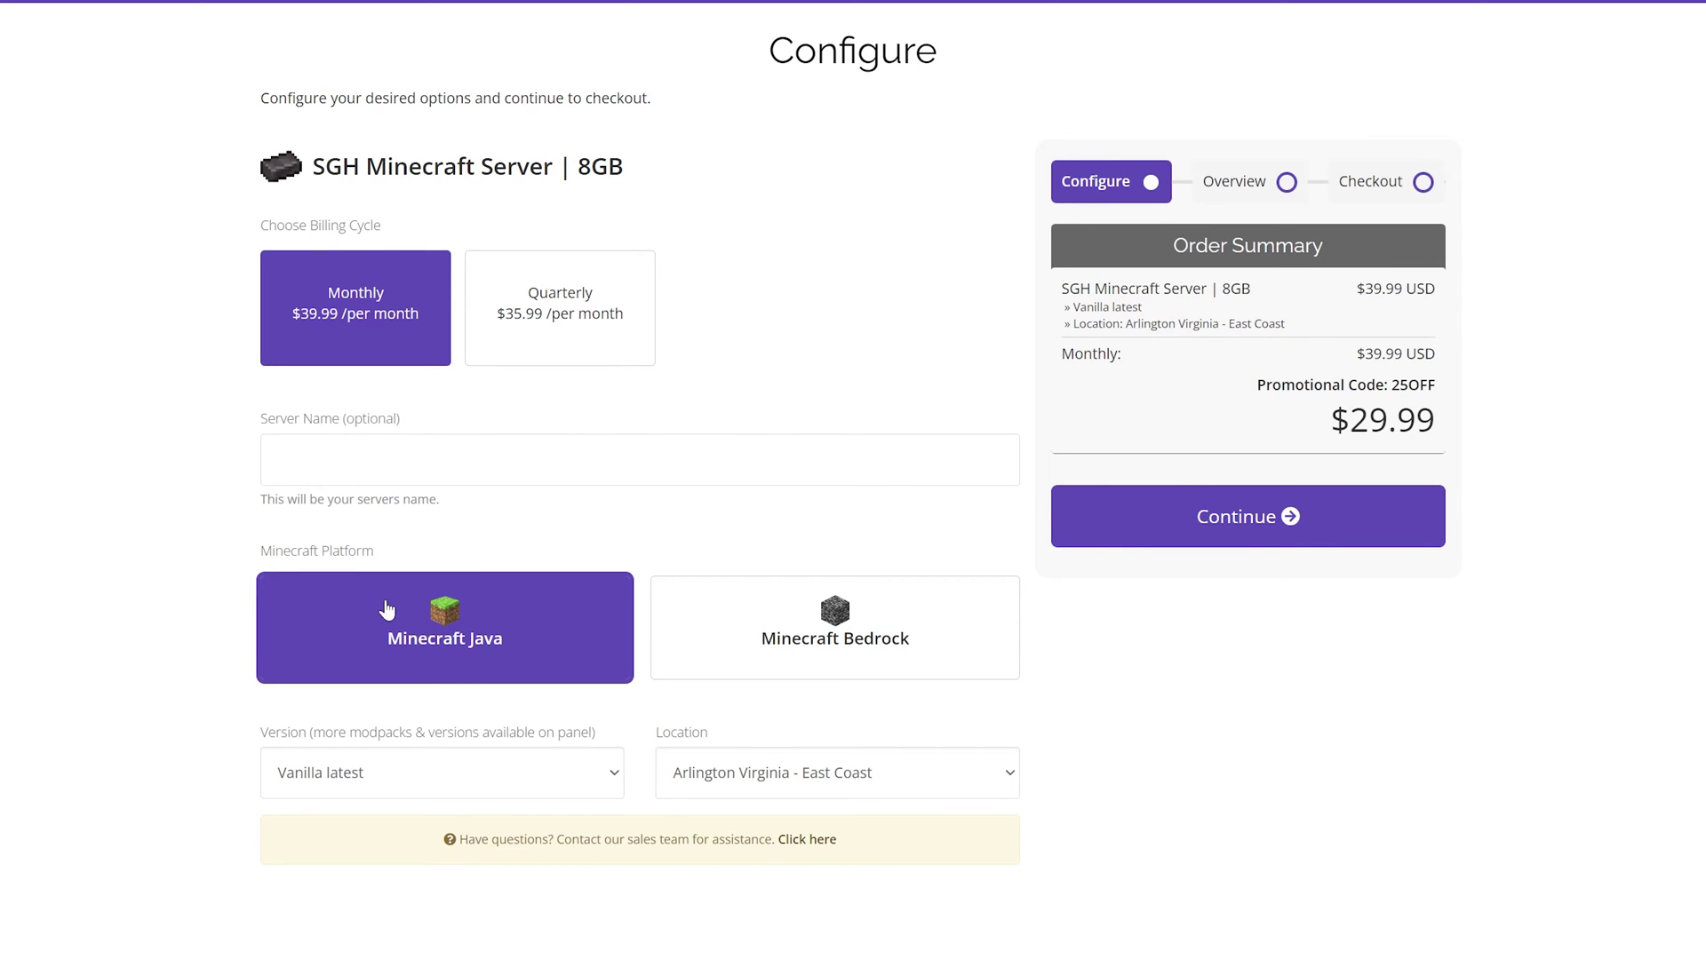
# Choose Monthly billing and the Minecraft Java platform for the server after trying the Quarterly and Bedrock options
pyautogui.click(556, 328)
pyautogui.click(433, 329)
pyautogui.click(758, 640)
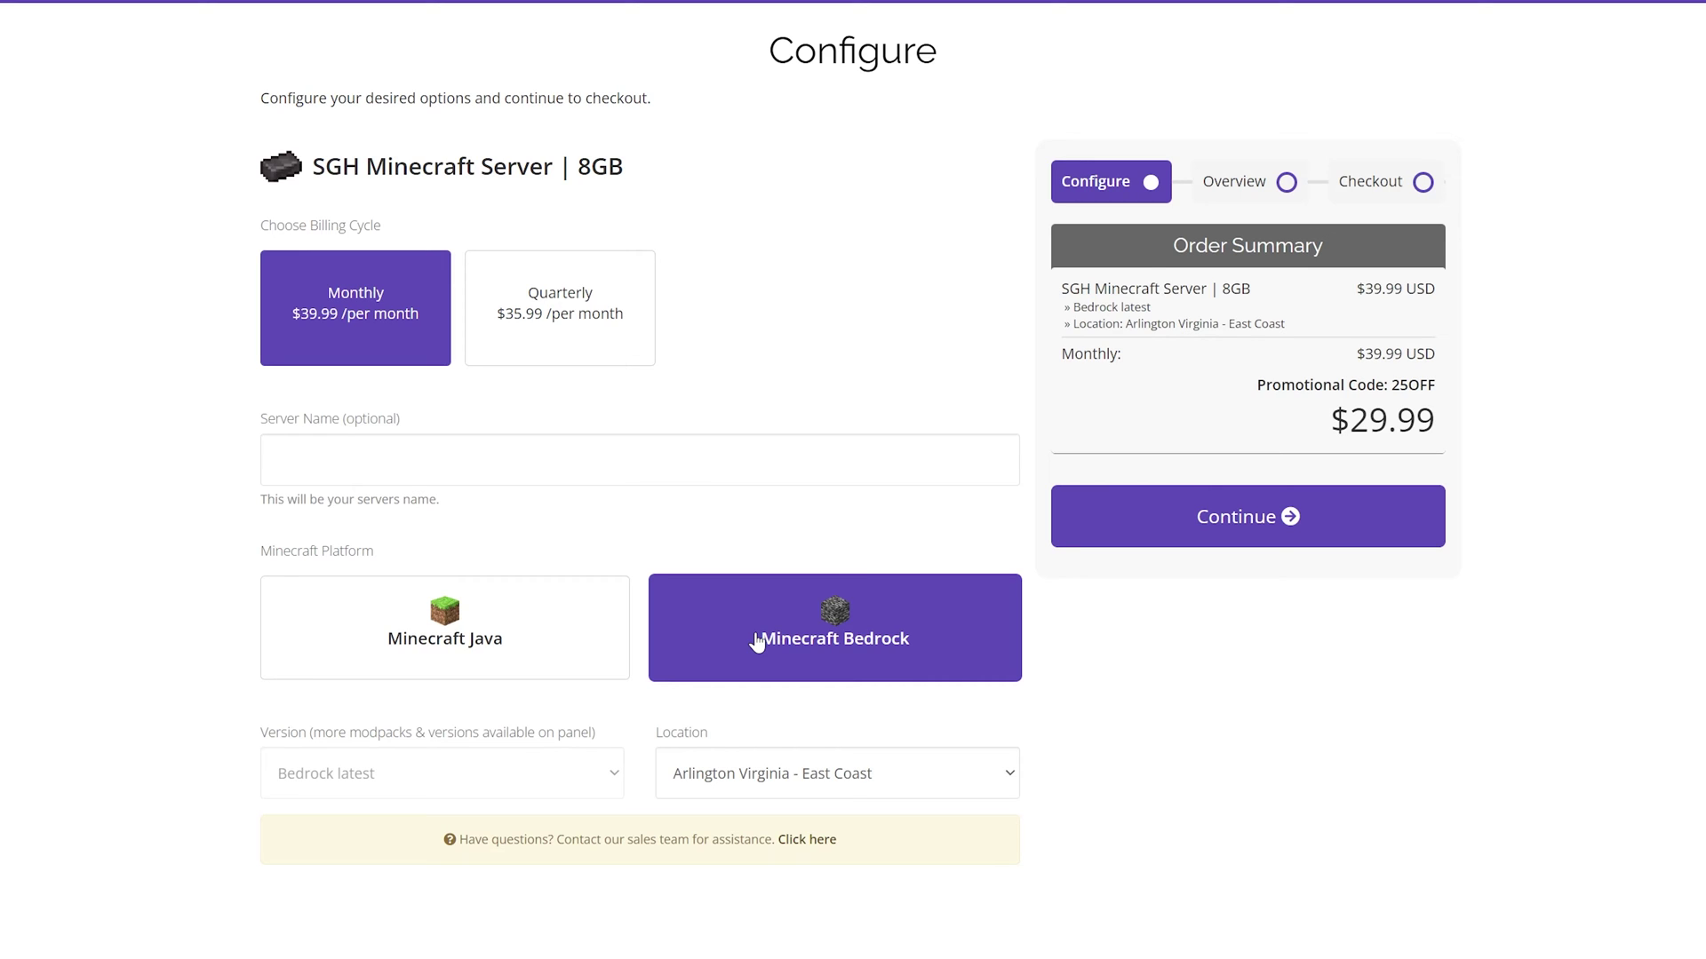
pyautogui.click(513, 638)
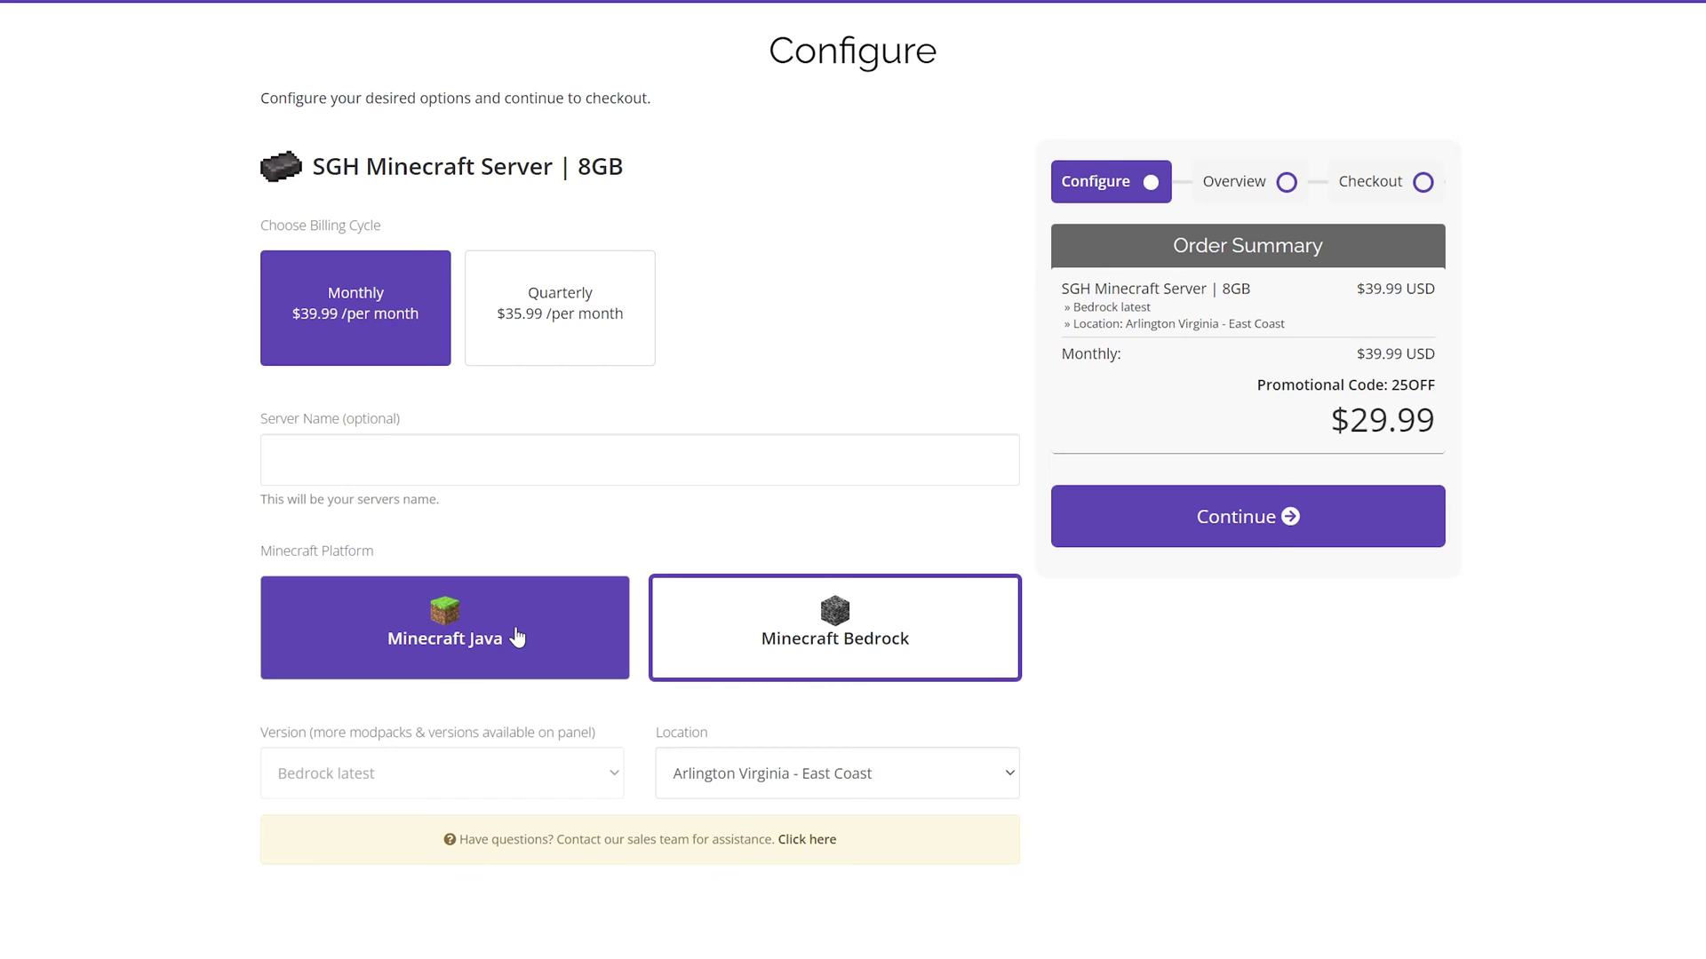
# Set the server version to Vanilla latest and the location to Arlington Virginia - East Coast
pyautogui.click(480, 780)
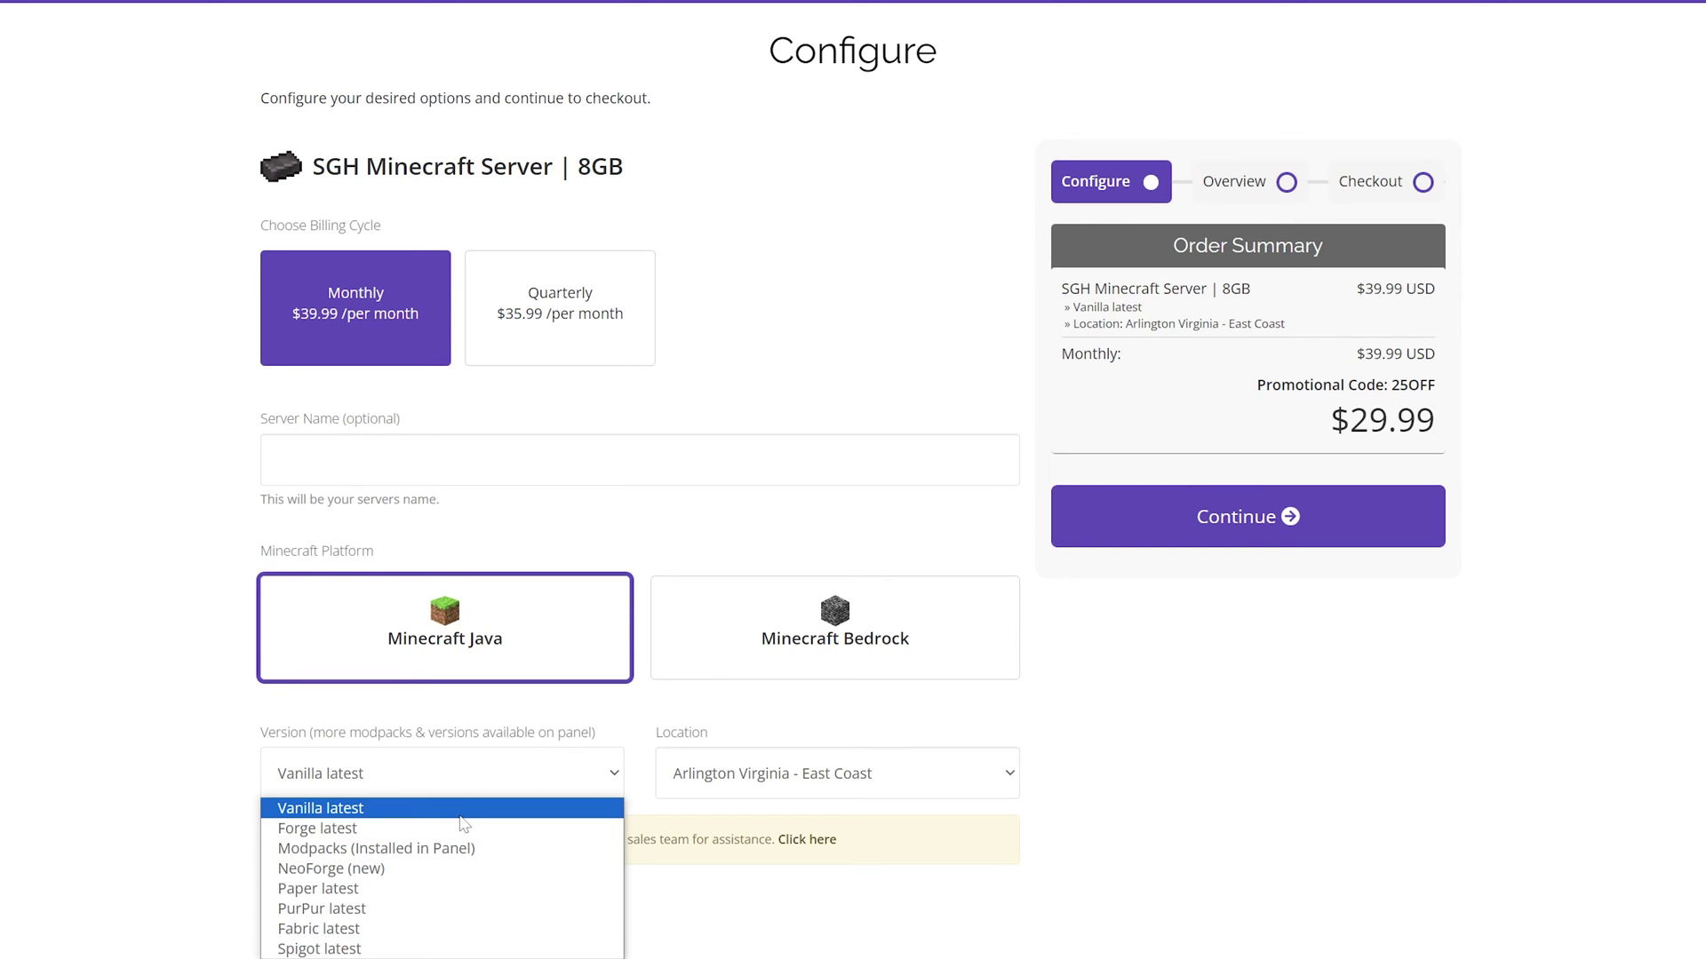
pyautogui.click(460, 815)
pyautogui.click(677, 782)
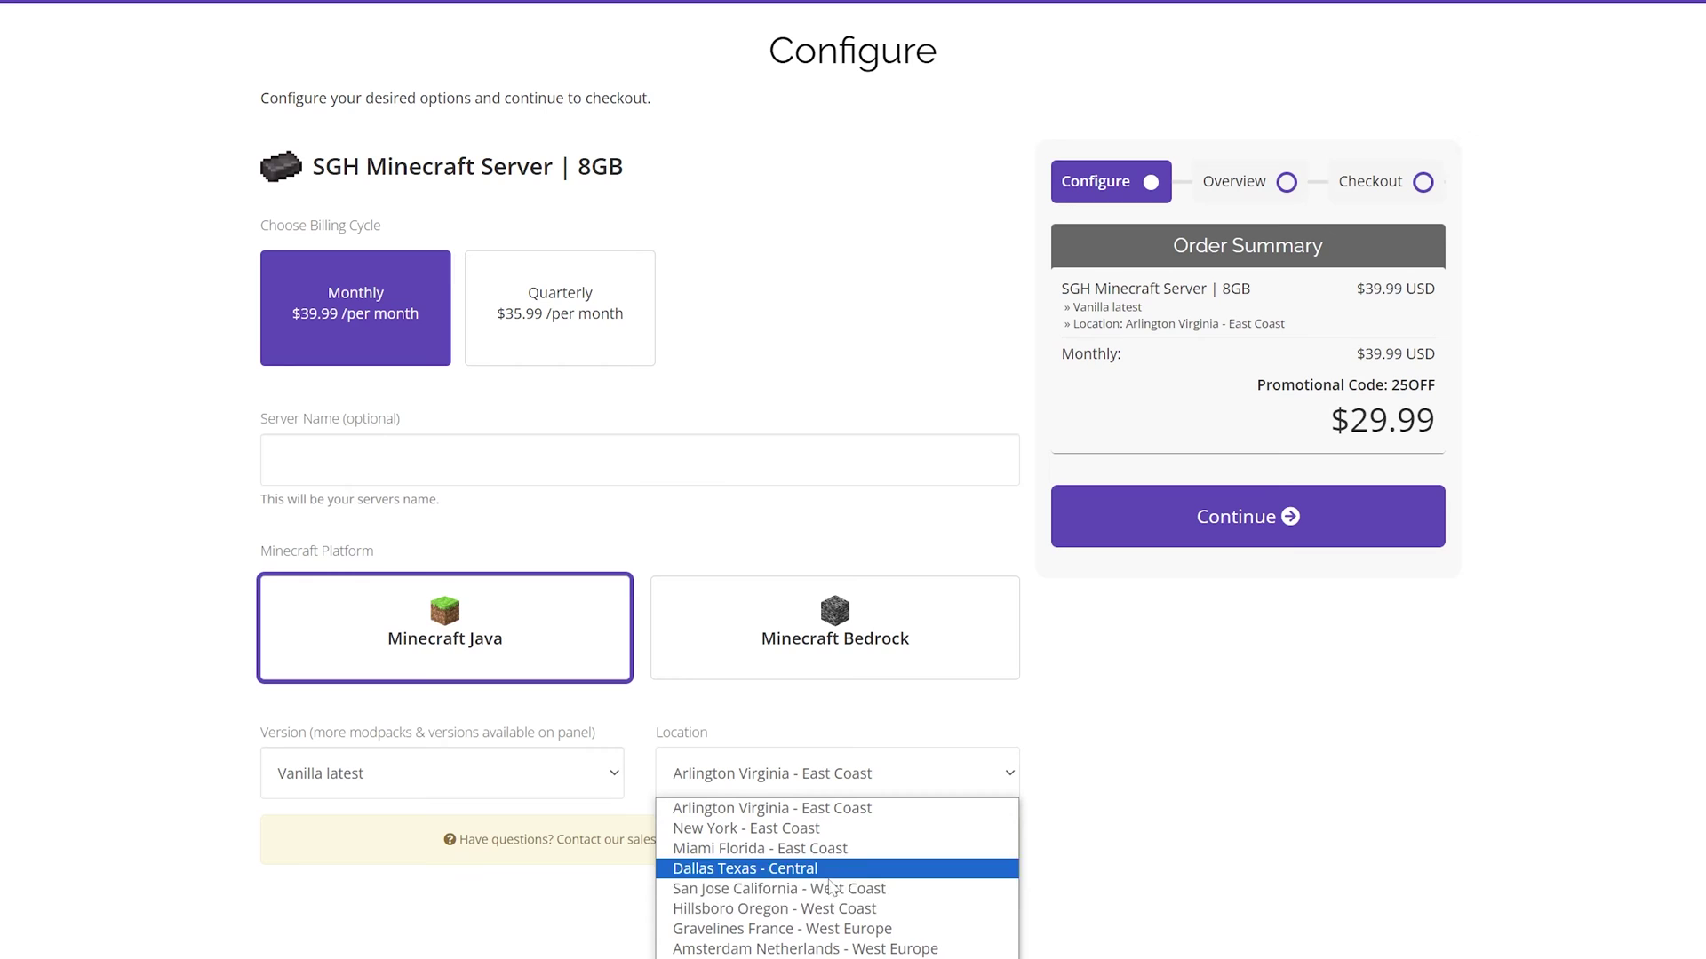
pyautogui.click(832, 812)
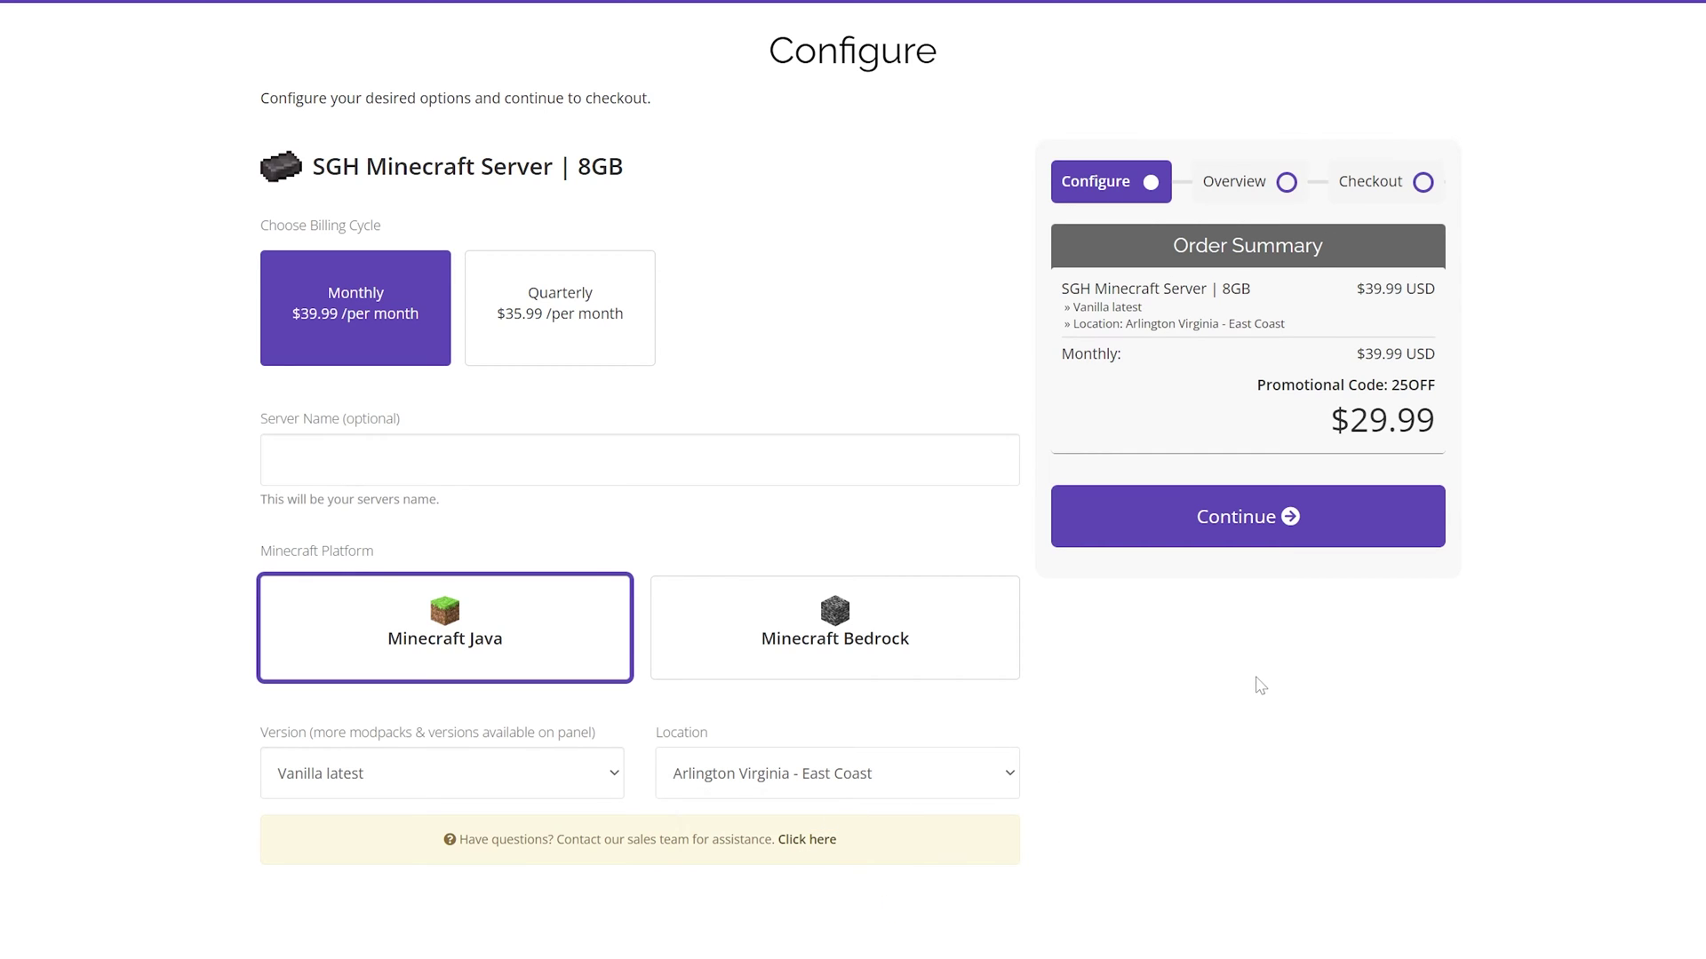
# Continue the order through the overview to checkout and review the account, billing address and payment fields
pyautogui.click(1243, 537)
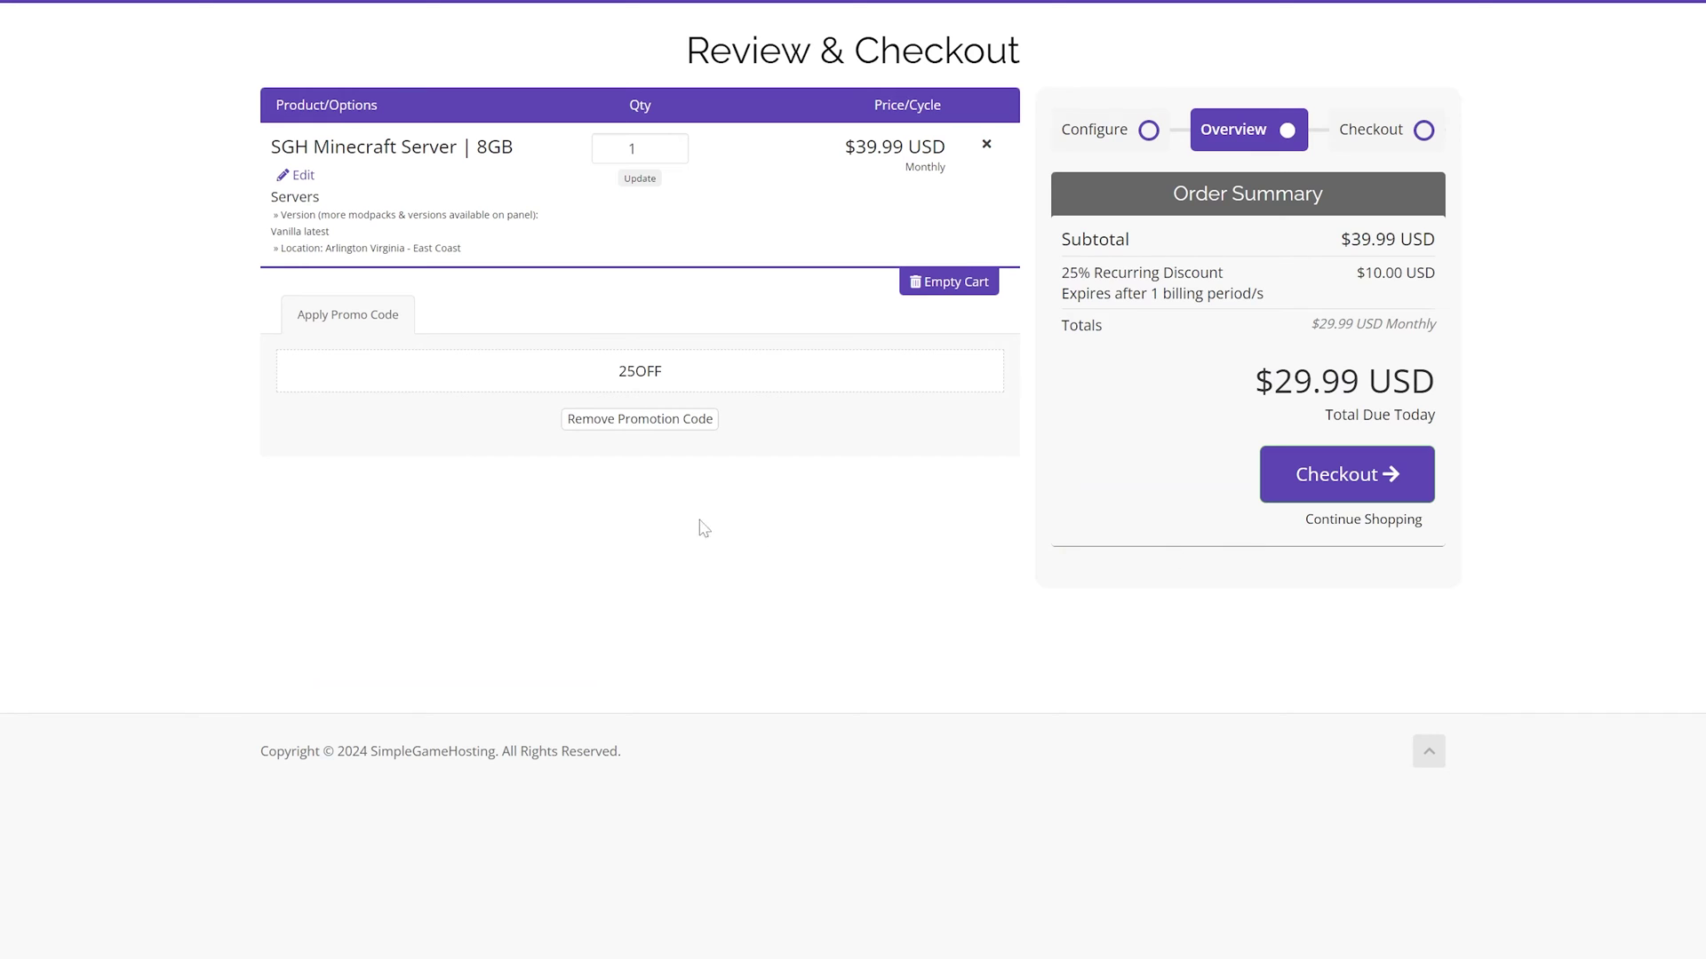
pyautogui.click(1276, 490)
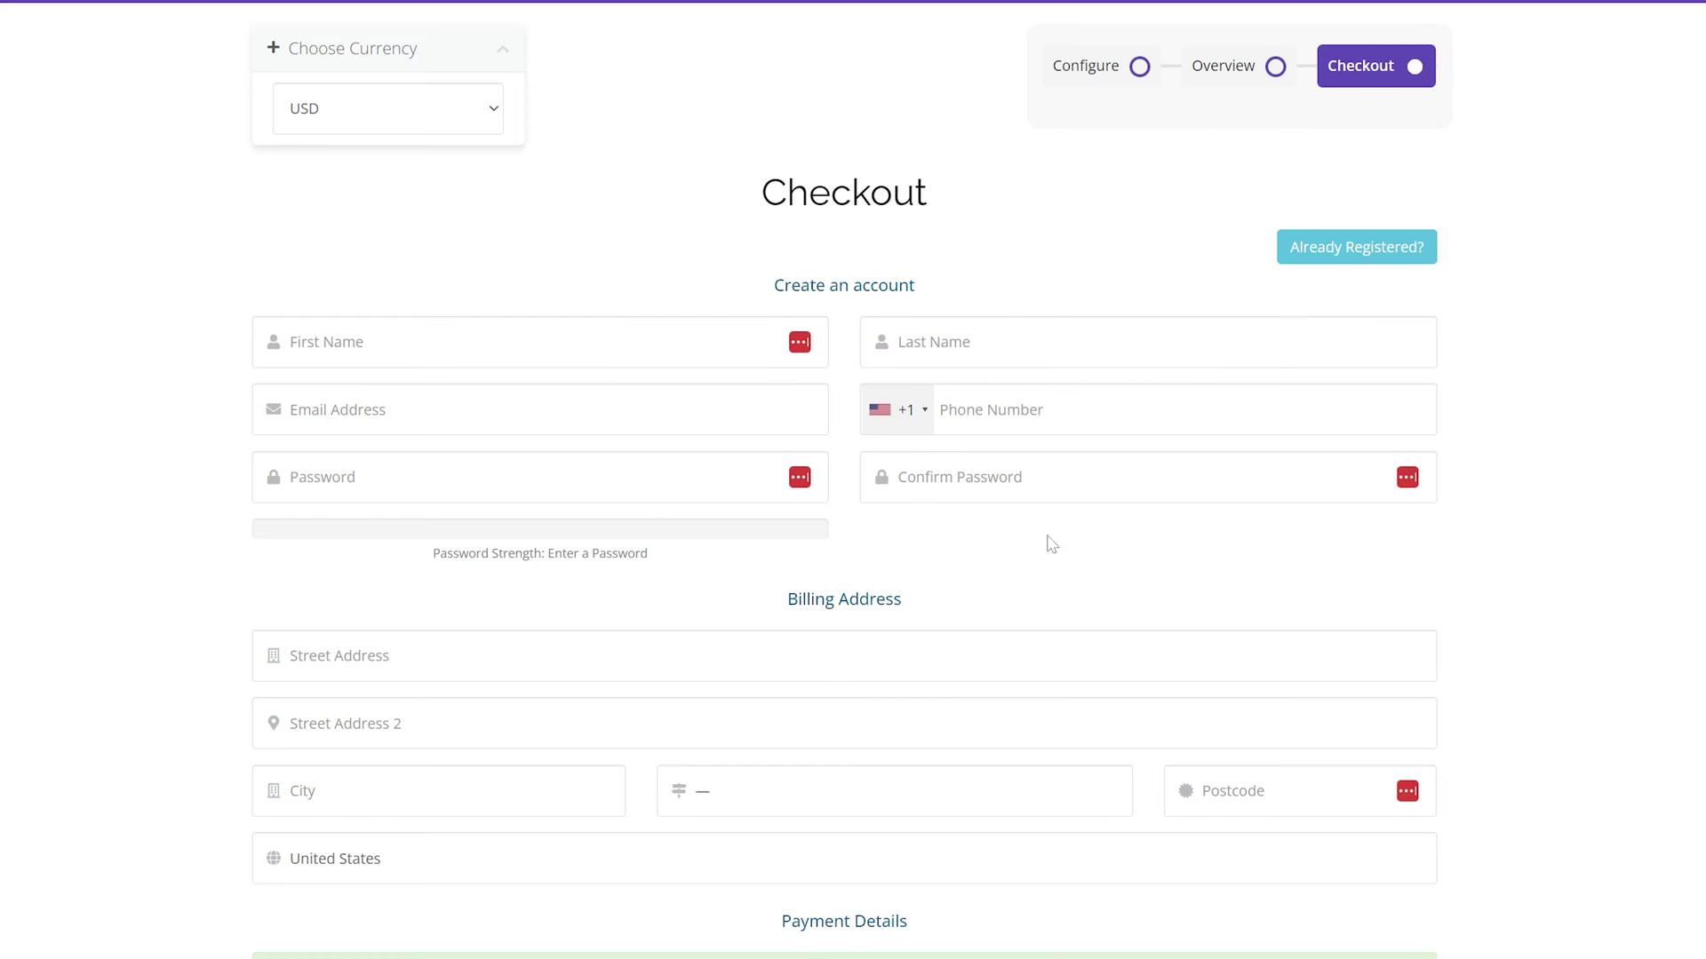
pyautogui.scroll(-5, 1048, 551)
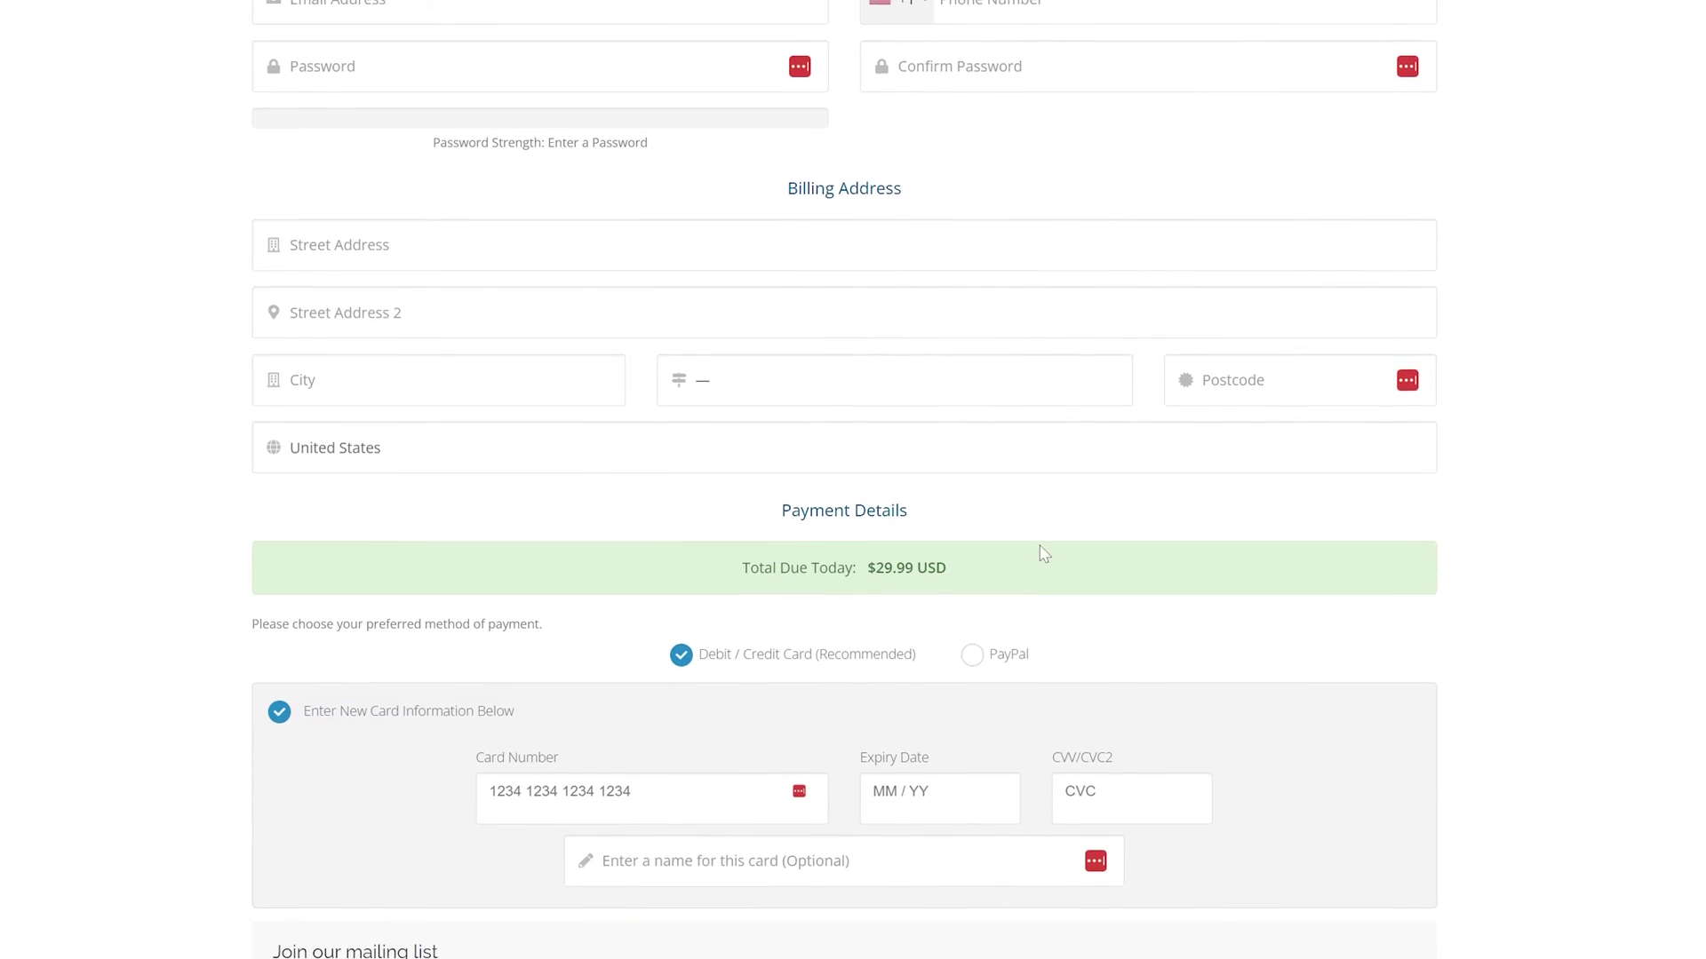
pyautogui.scroll(5, 1049, 560)
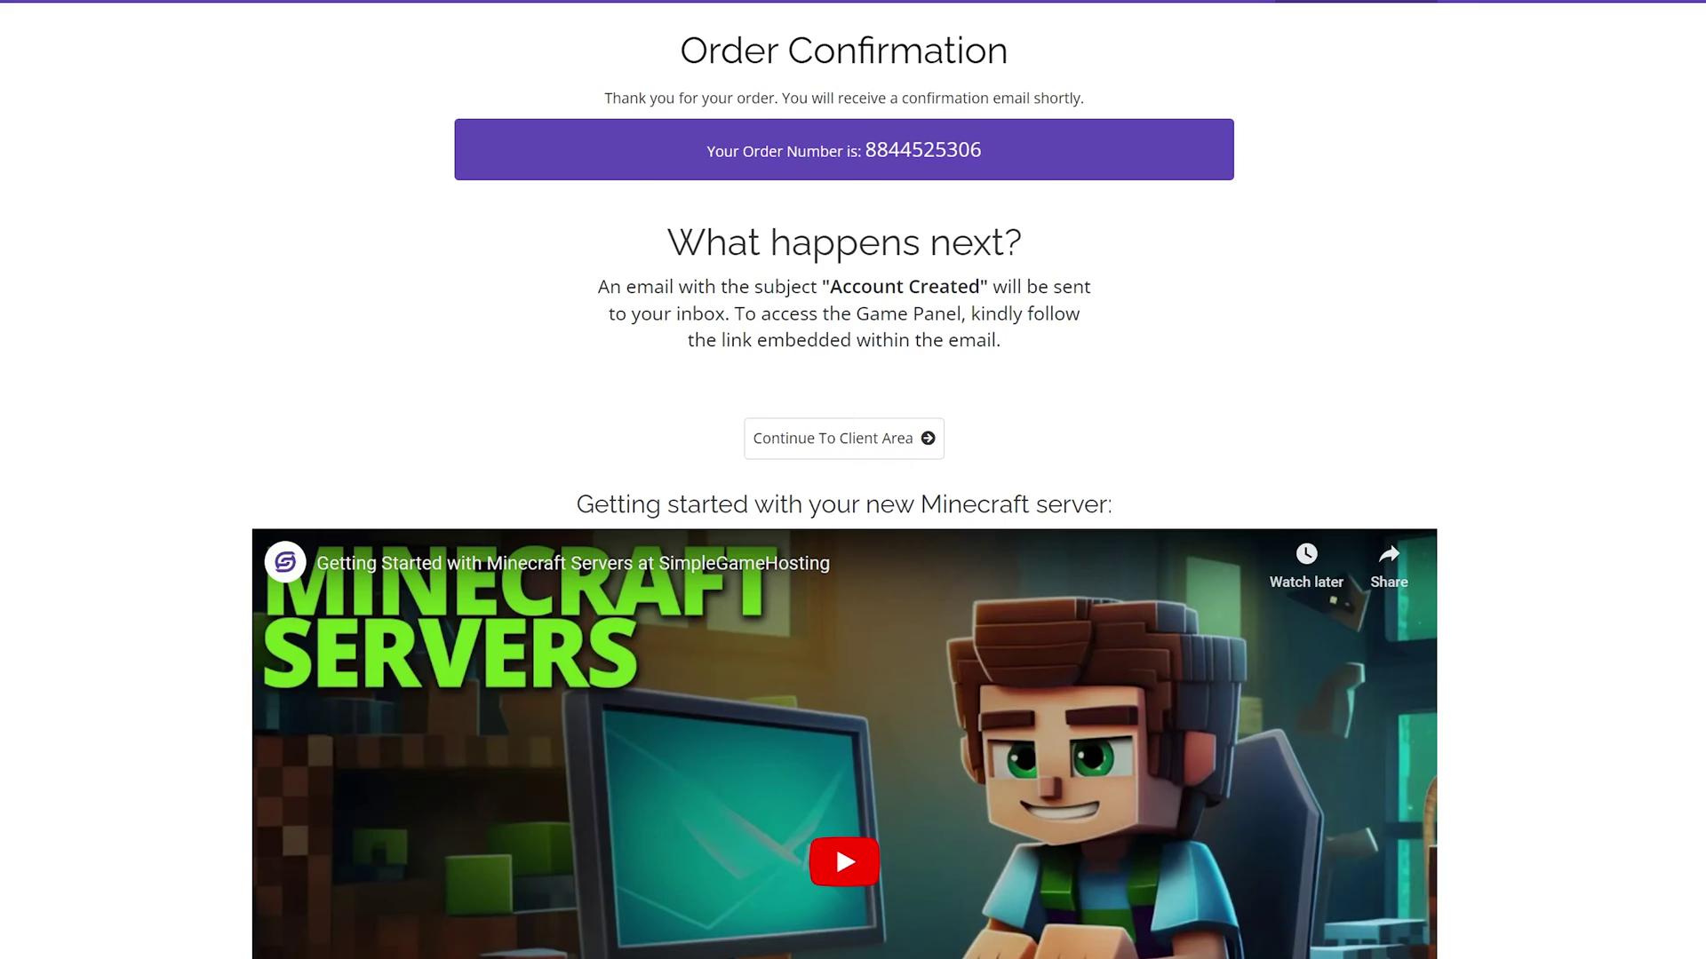
# Review the order confirmation page for the "Account Created" email instructions and the getting-started videos
pyautogui.moveTo(668, 229)
pyautogui.mouseDown()
pyautogui.moveTo(1075, 291)
pyautogui.moveTo(668, 230)
pyautogui.mouseUp()
pyautogui.moveTo(830, 286); pyautogui.dragTo(980, 286)
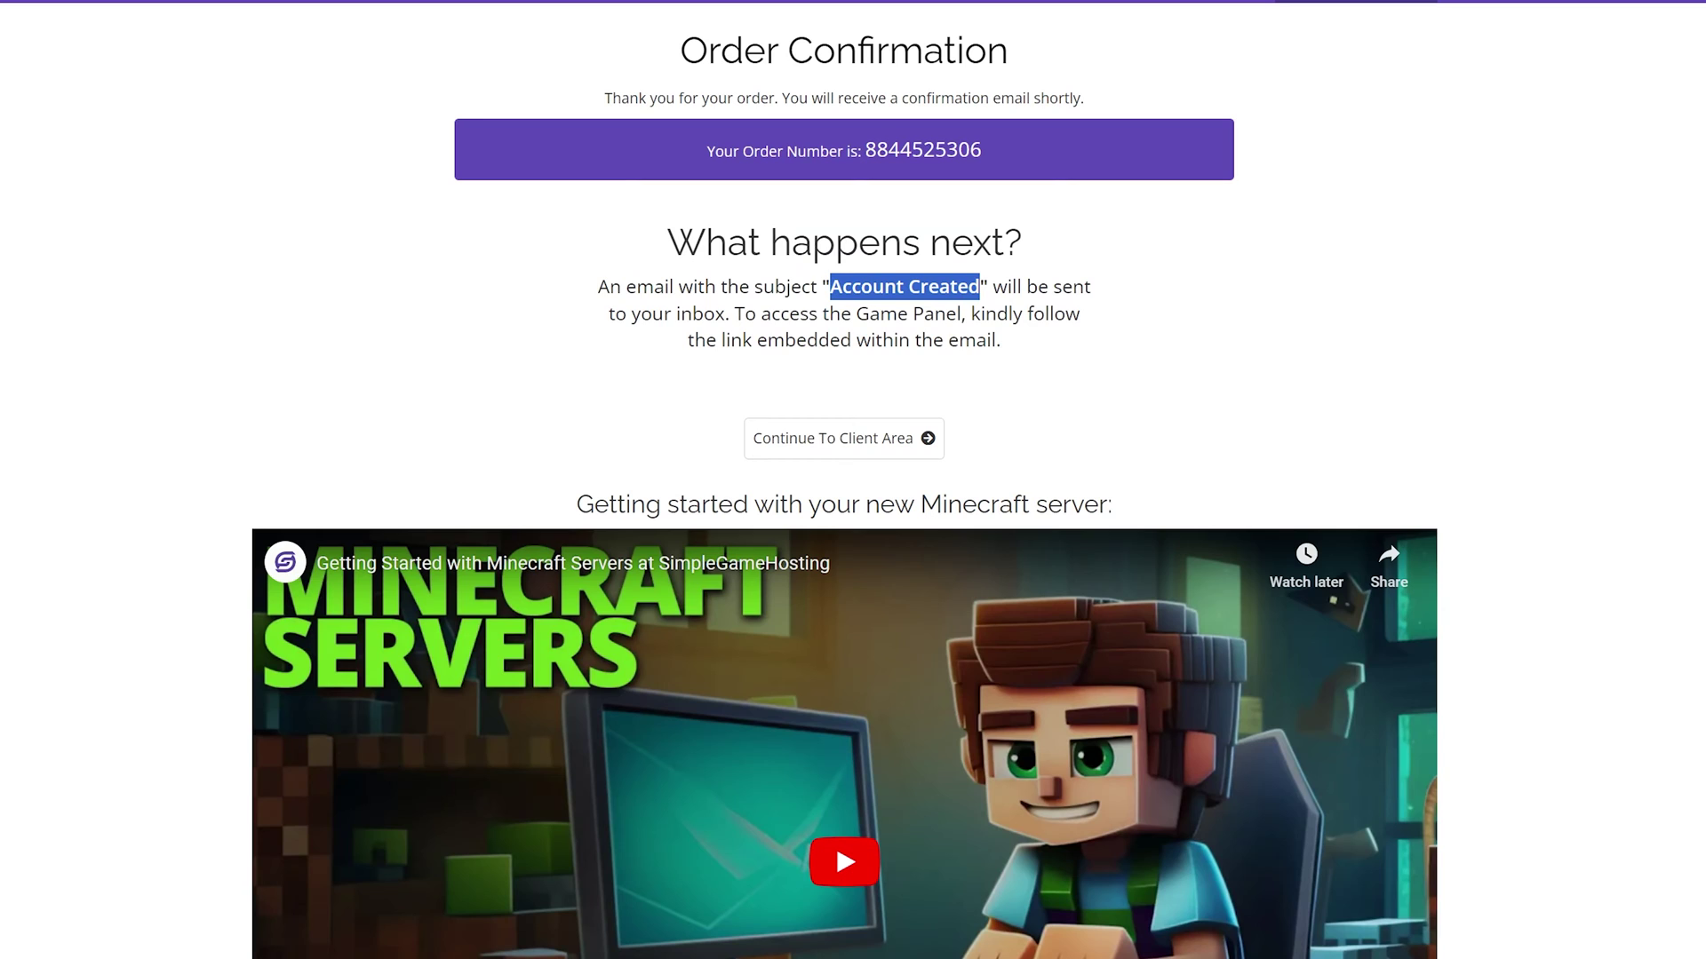
pyautogui.scroll(-6, 1134, 402)
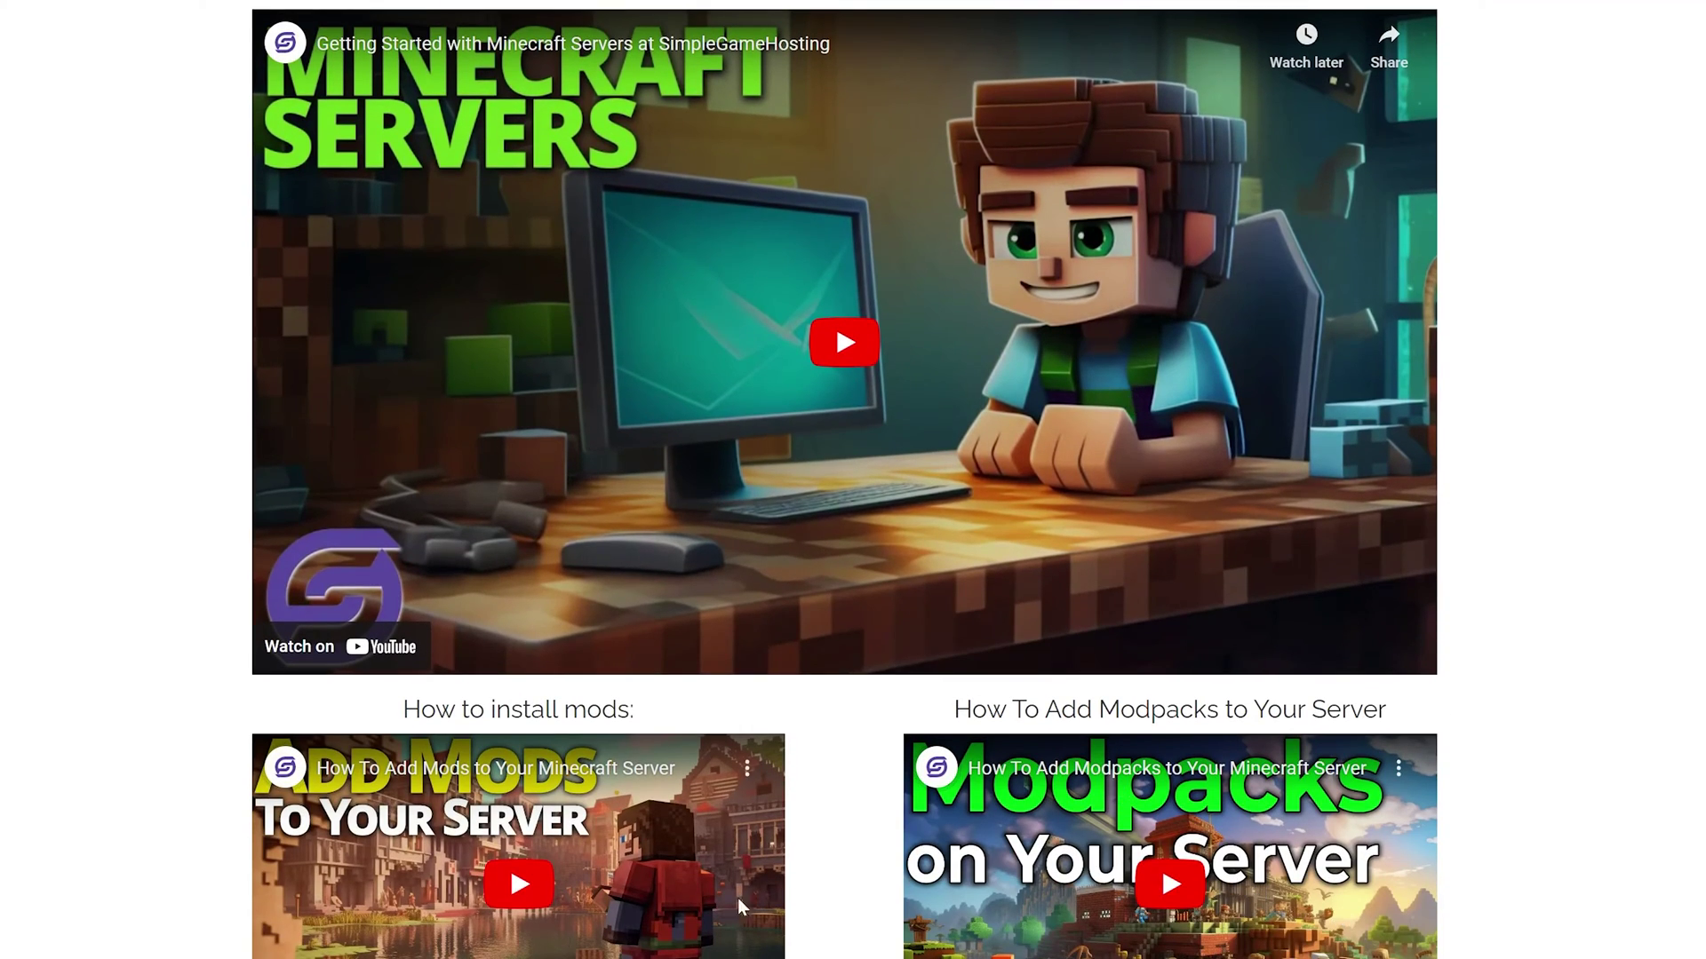
pyautogui.scroll(2, 955, 849)
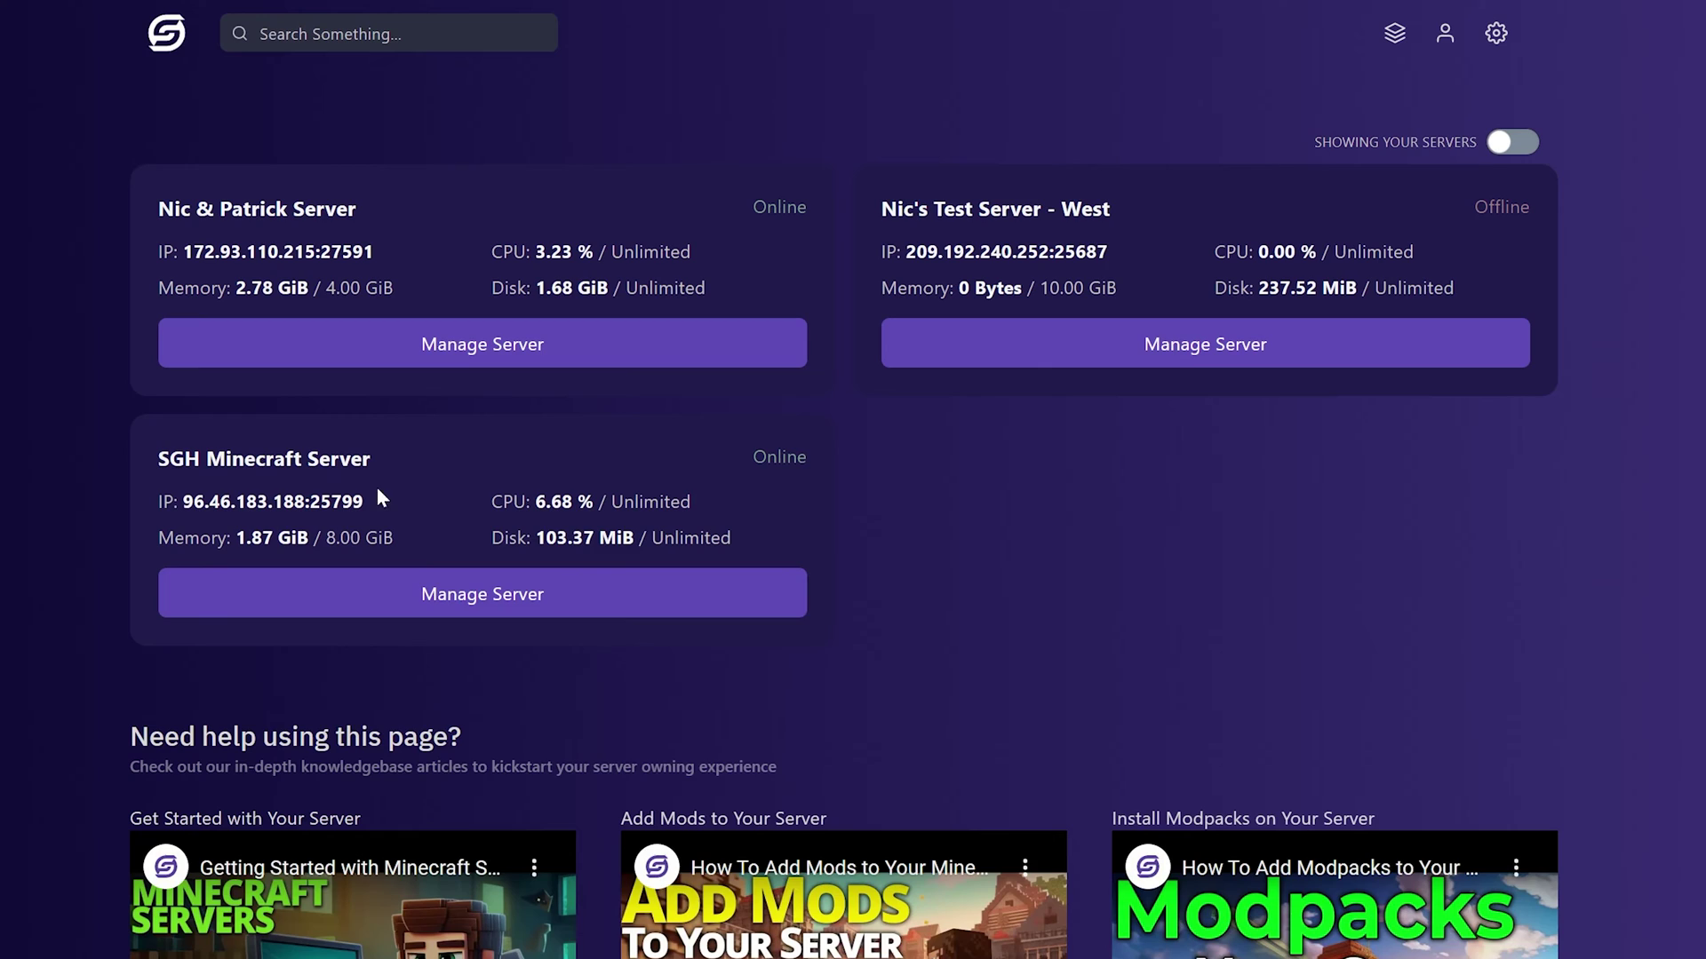
# Locate SGH Minecraft Server in the game panel and add a multiplayer entry in Minecraft with its address, 96.46.183.188:25799
pyautogui.moveTo(373, 461); pyautogui.dragTo(157, 460)
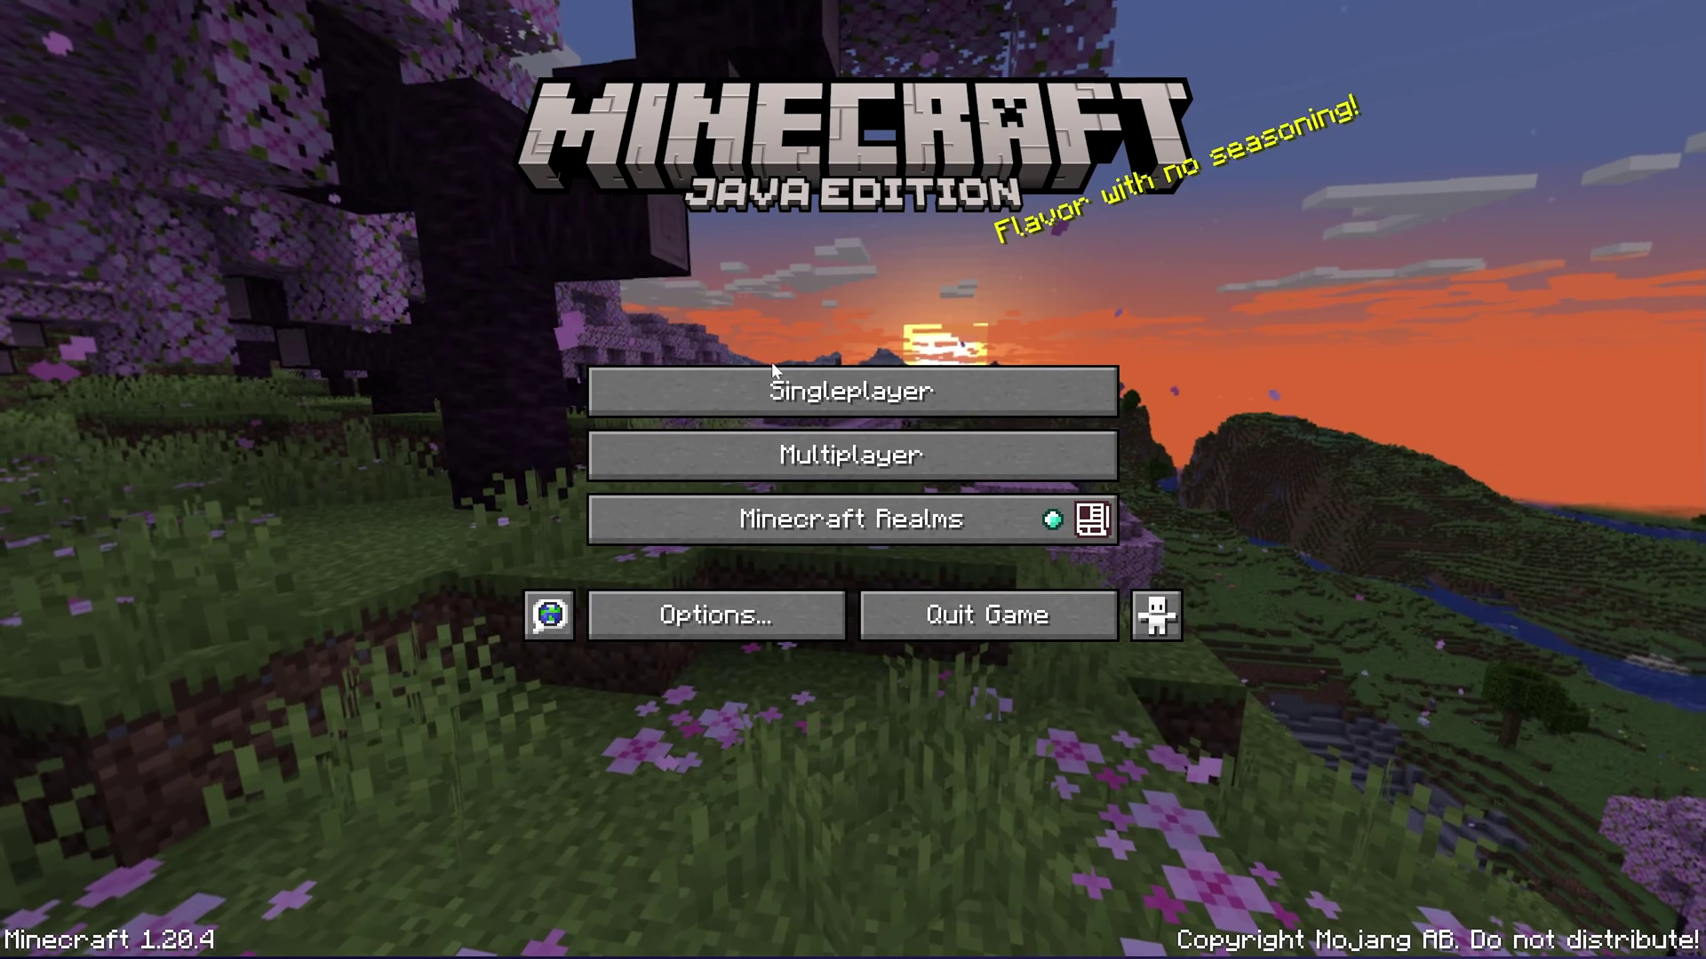
pyautogui.click(812, 440)
pyautogui.click(792, 483)
pyautogui.click(1077, 827)
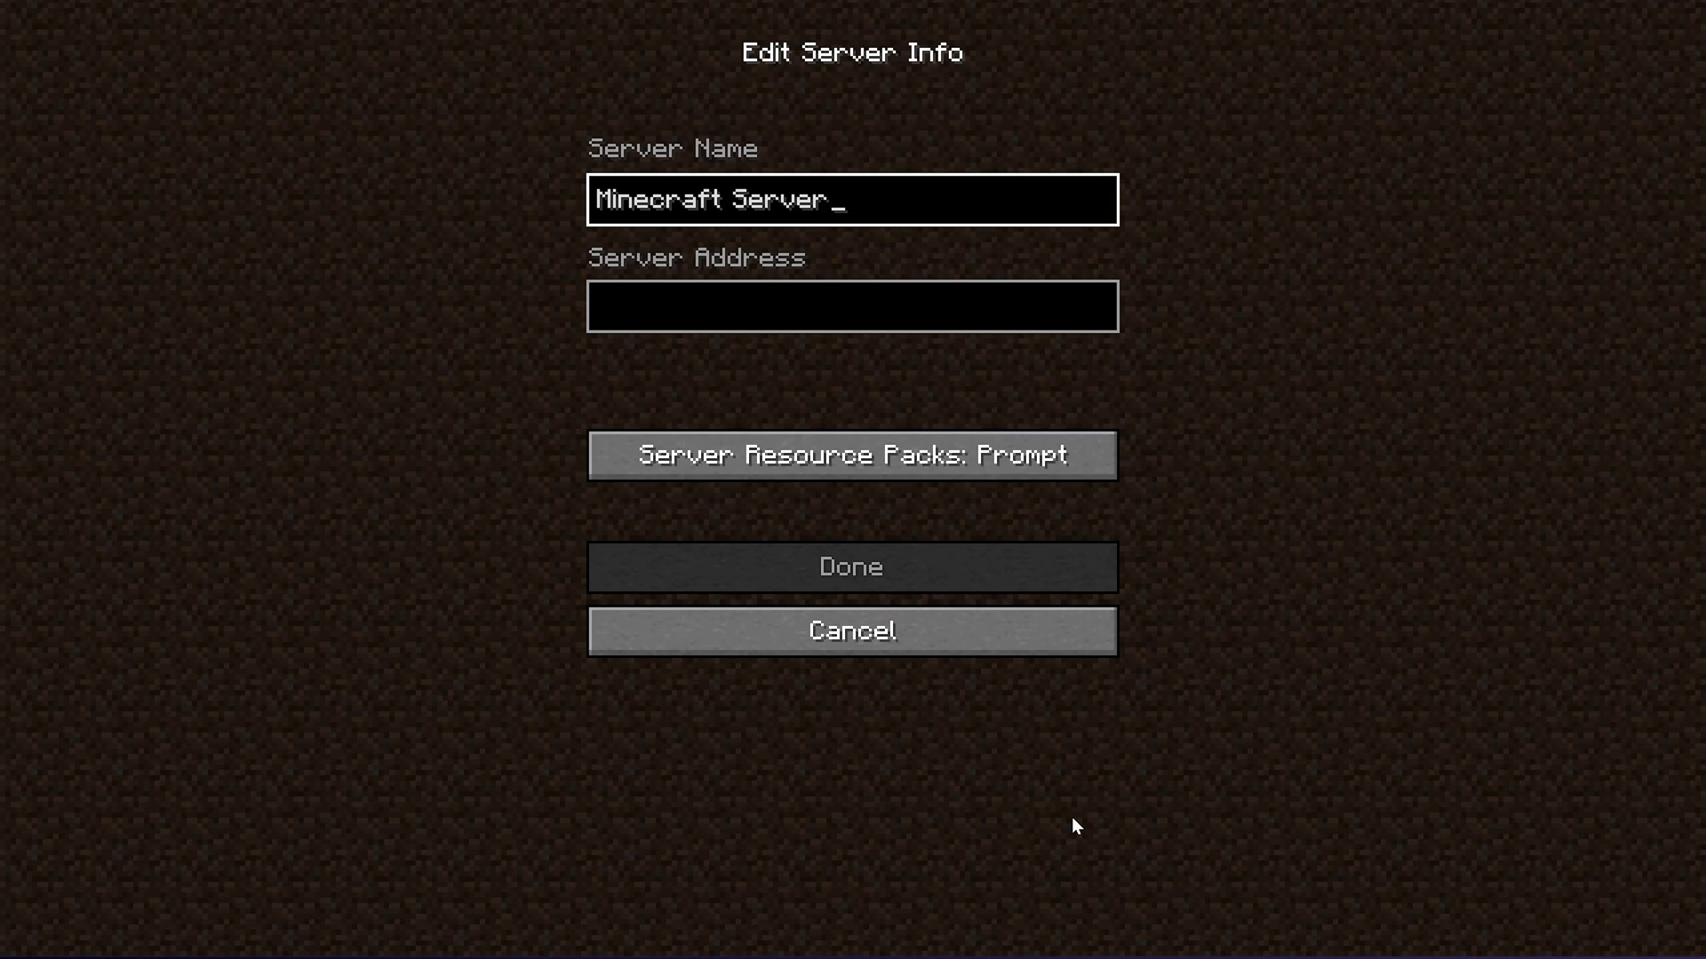
pyautogui.click(835, 307)
pyautogui.write('96.46.183.188:25799')
# Name the multiplayer entry "How To Buy Server" and save it to the server list
pyautogui.click(736, 217)
pyautogui.hotkey('ctrl', 'a')
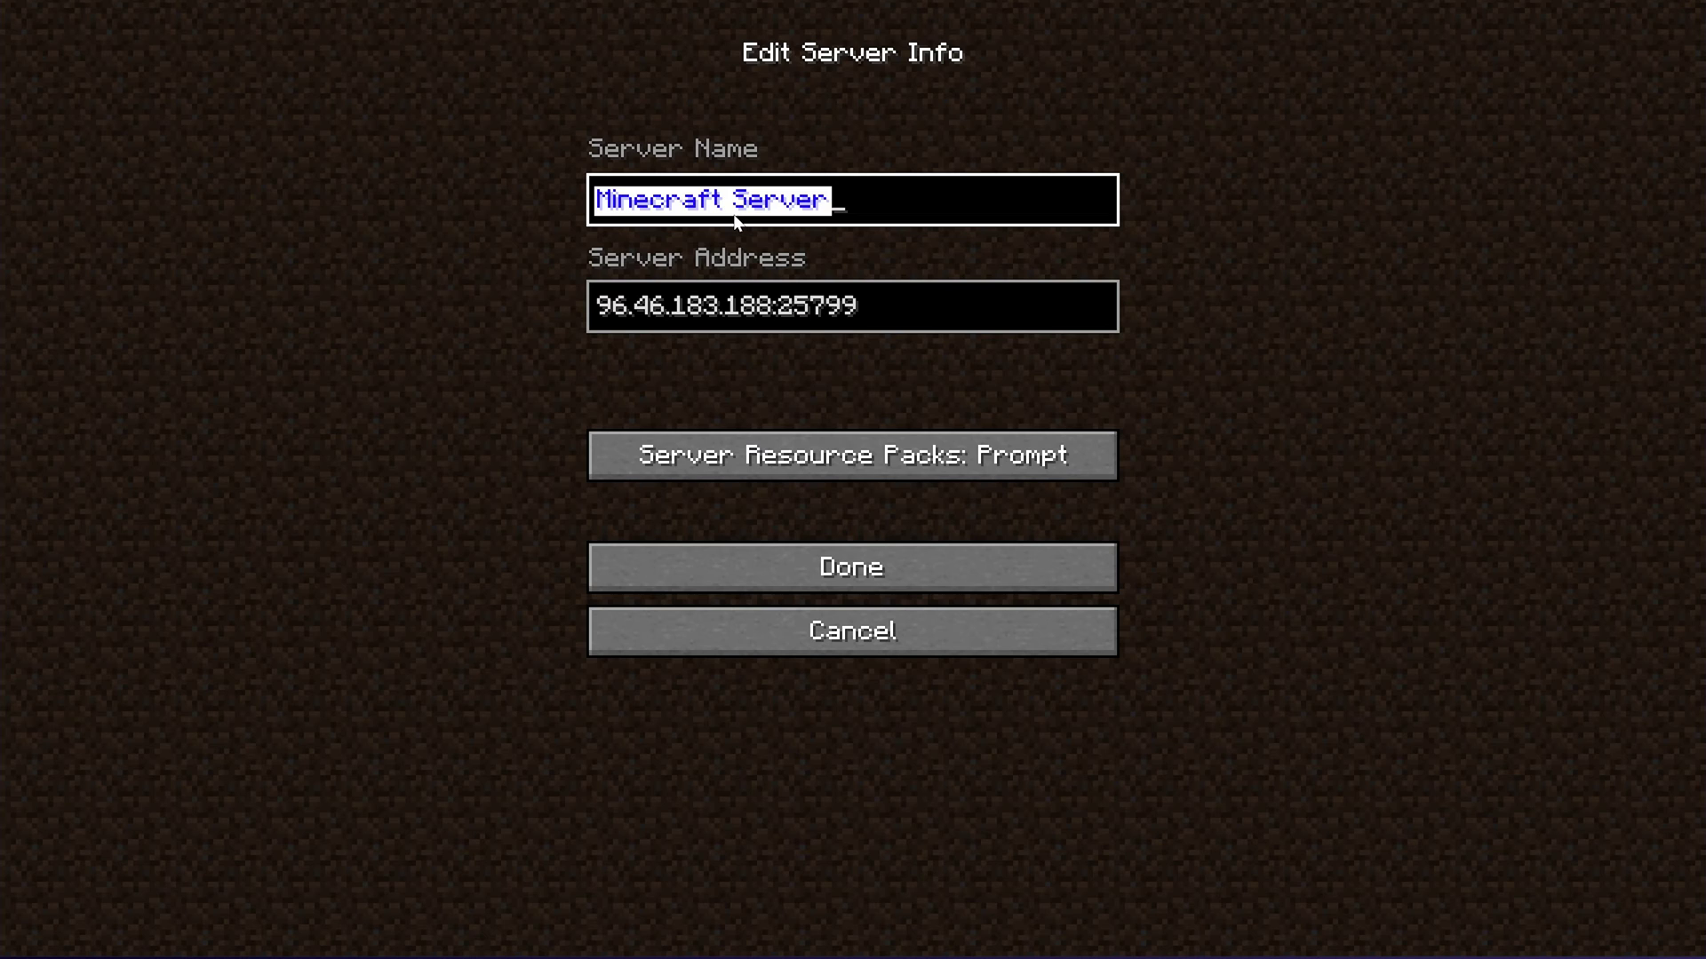
pyautogui.write('How To By')
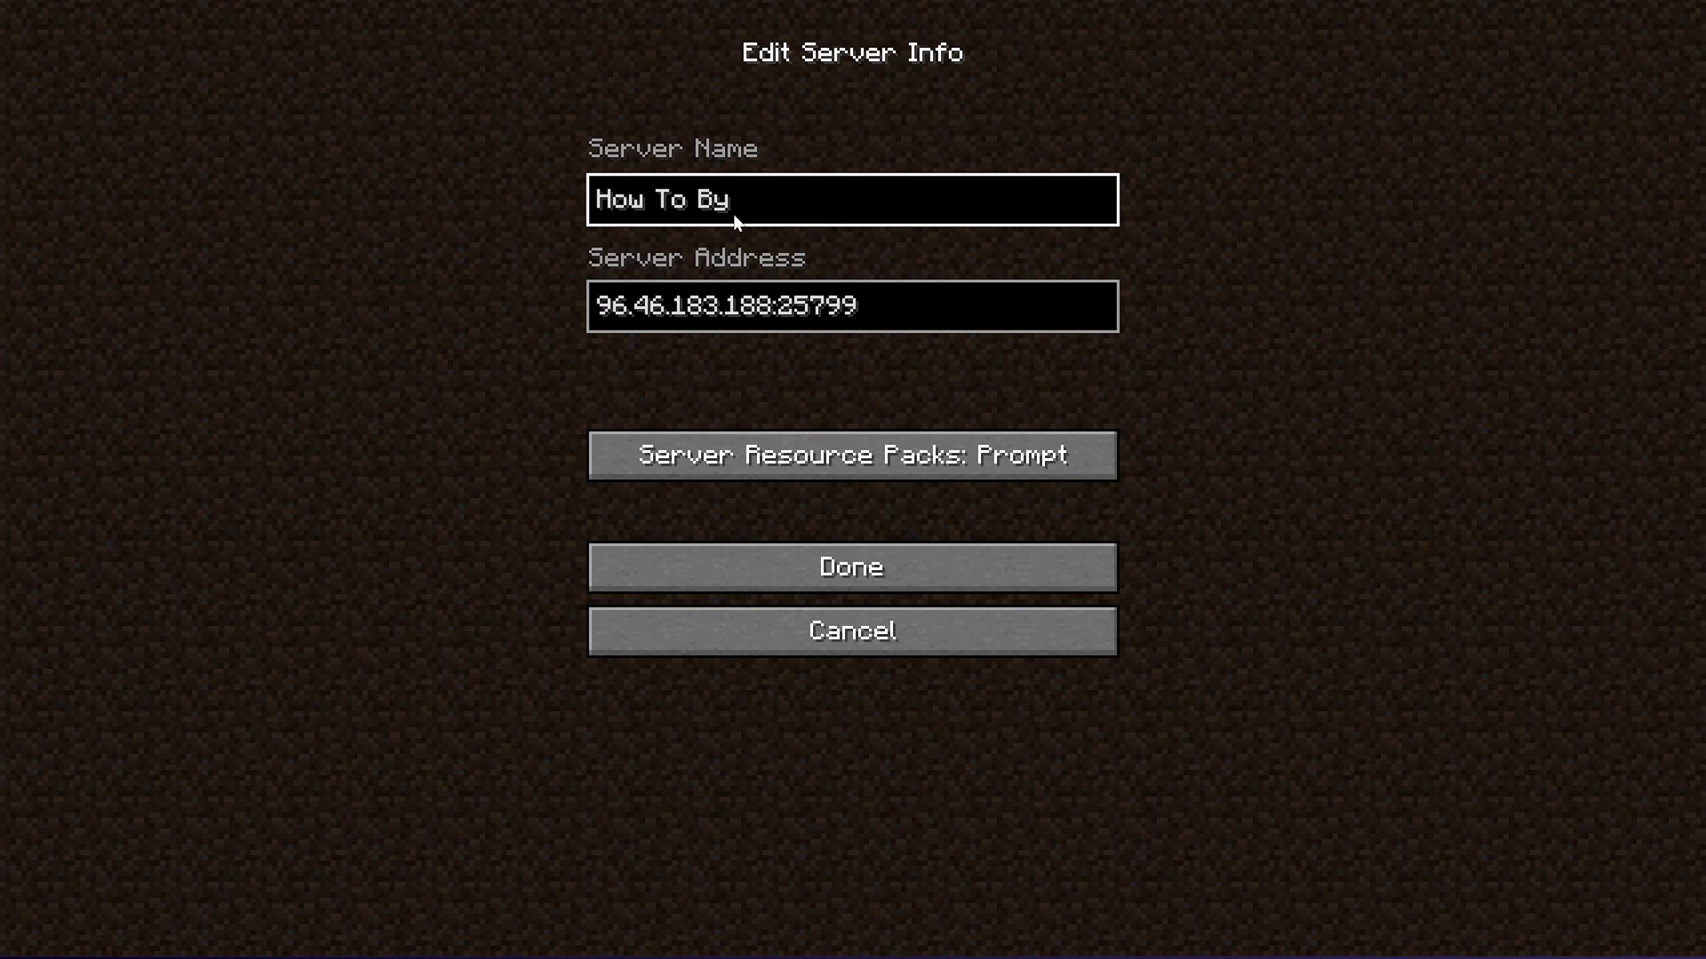
pyautogui.press('BackSpace')
pyautogui.write('uy Server')
pyautogui.click(878, 567)
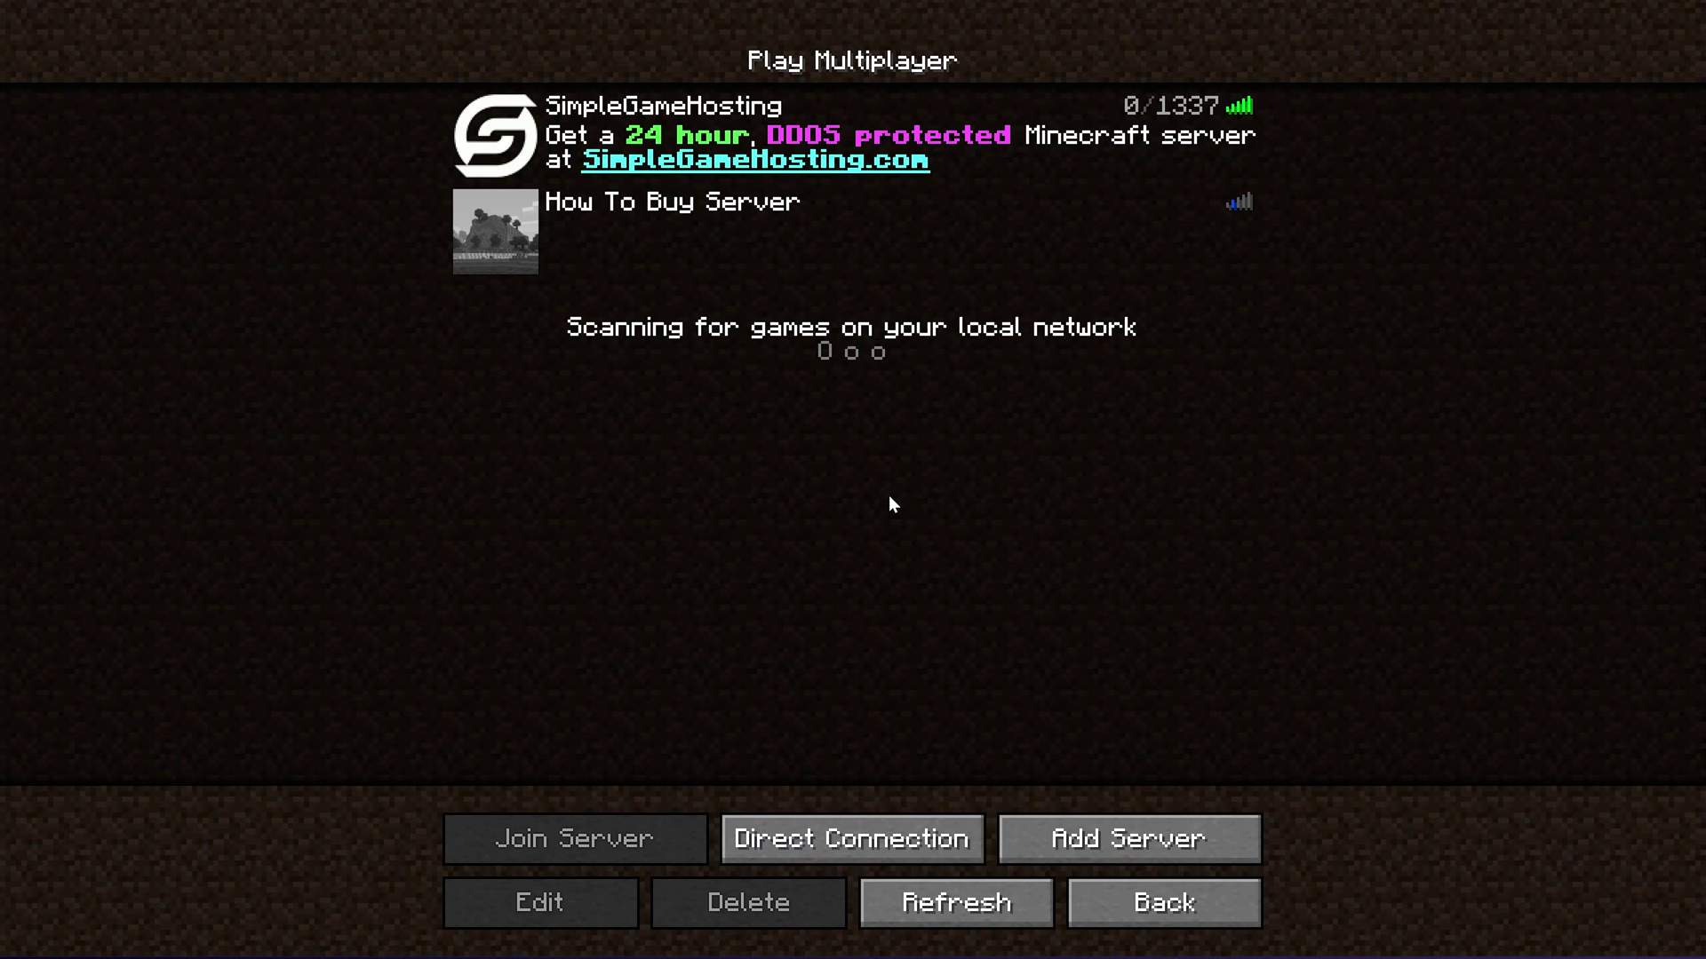
# Join How To Buy Server from the multiplayer server list
pyautogui.moveTo(602, 258)
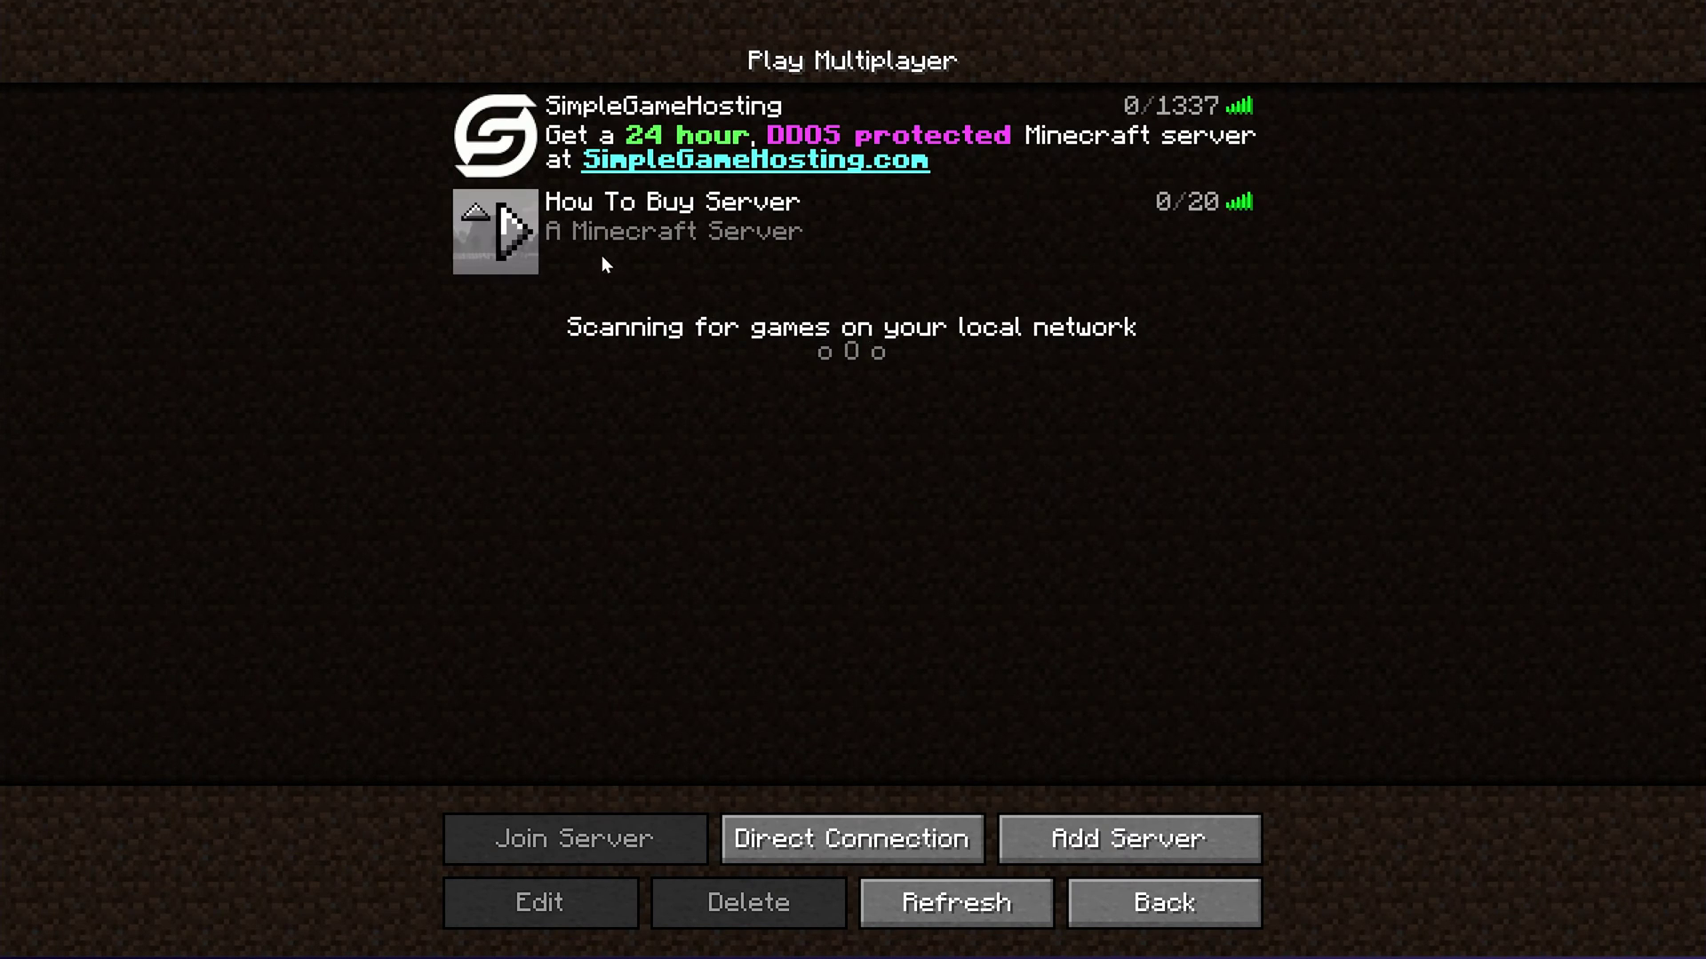
pyautogui.click(803, 229)
pyautogui.click(803, 230)
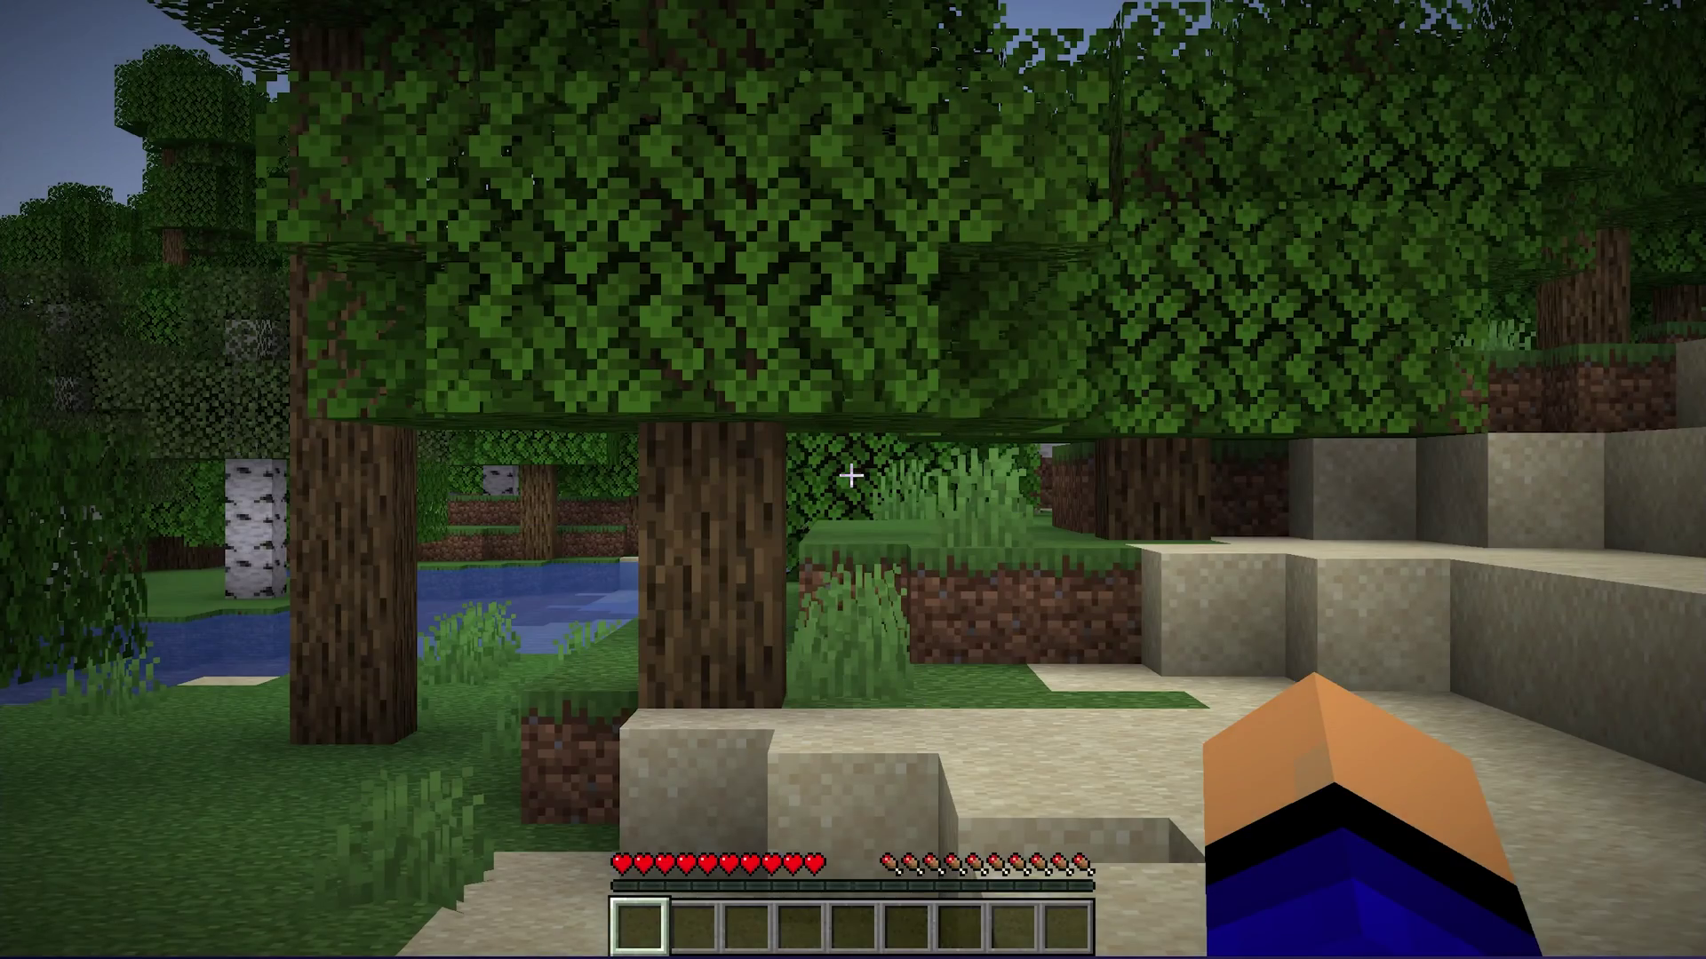
# Adjust the field of view in the game options and return to the world
pyautogui.press('Escape')
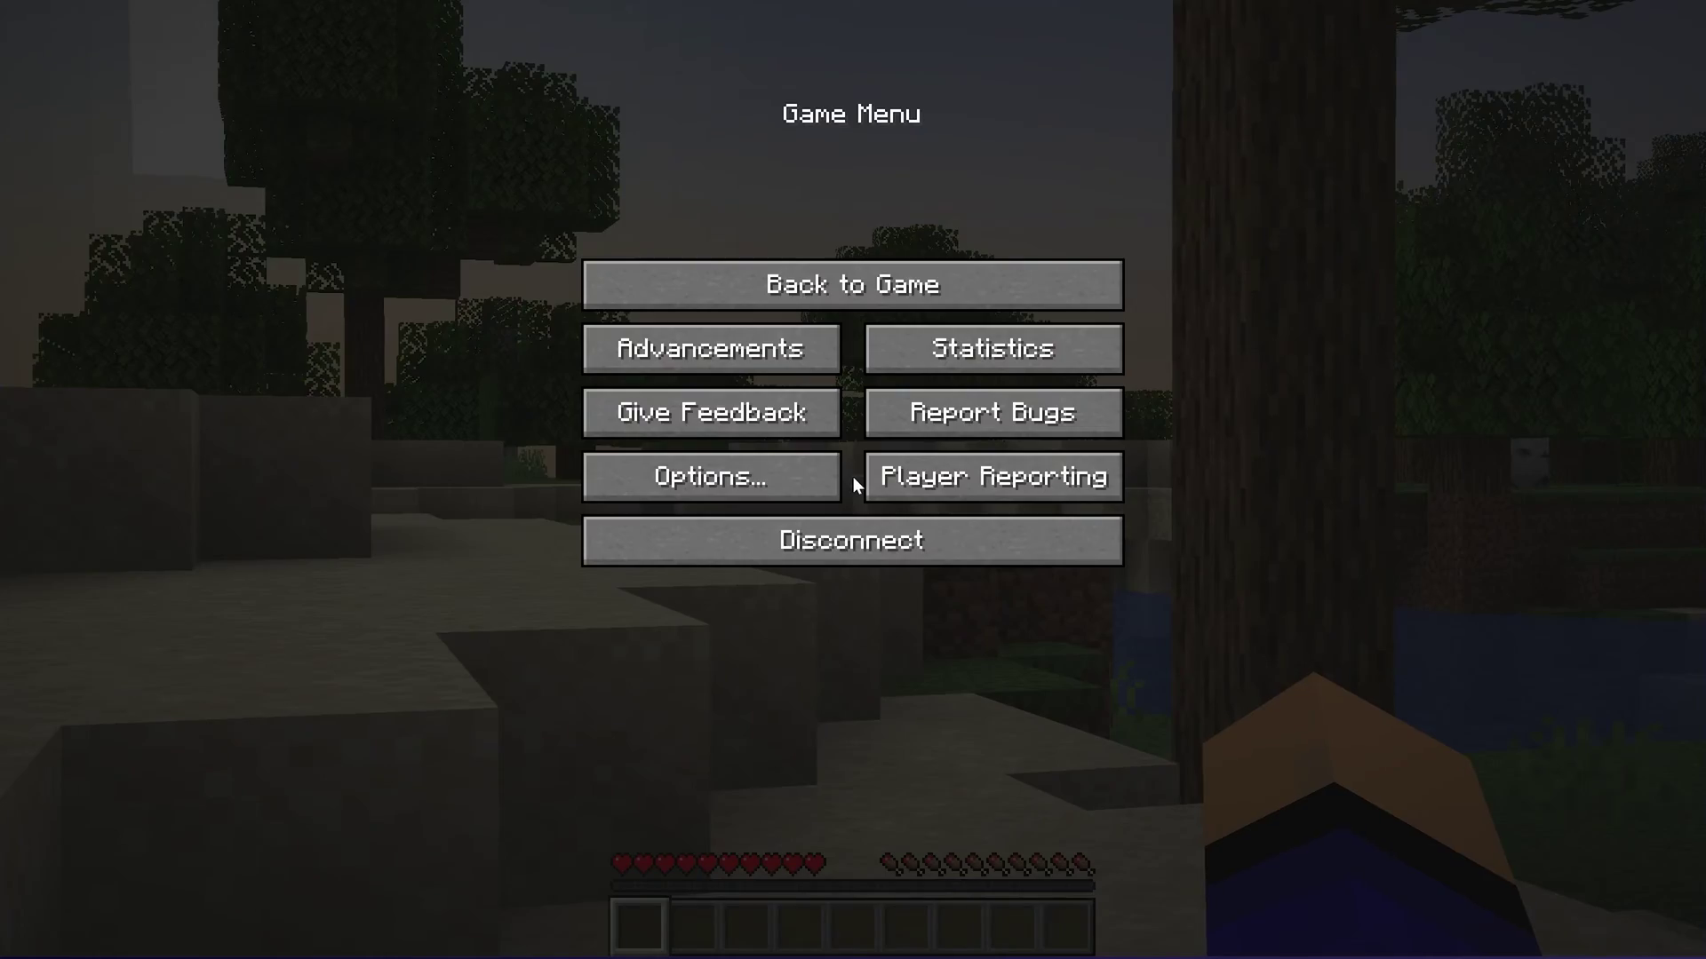
pyautogui.click(775, 487)
pyautogui.click(640, 151)
pyautogui.press('Escape')
pyautogui.press('Escape')
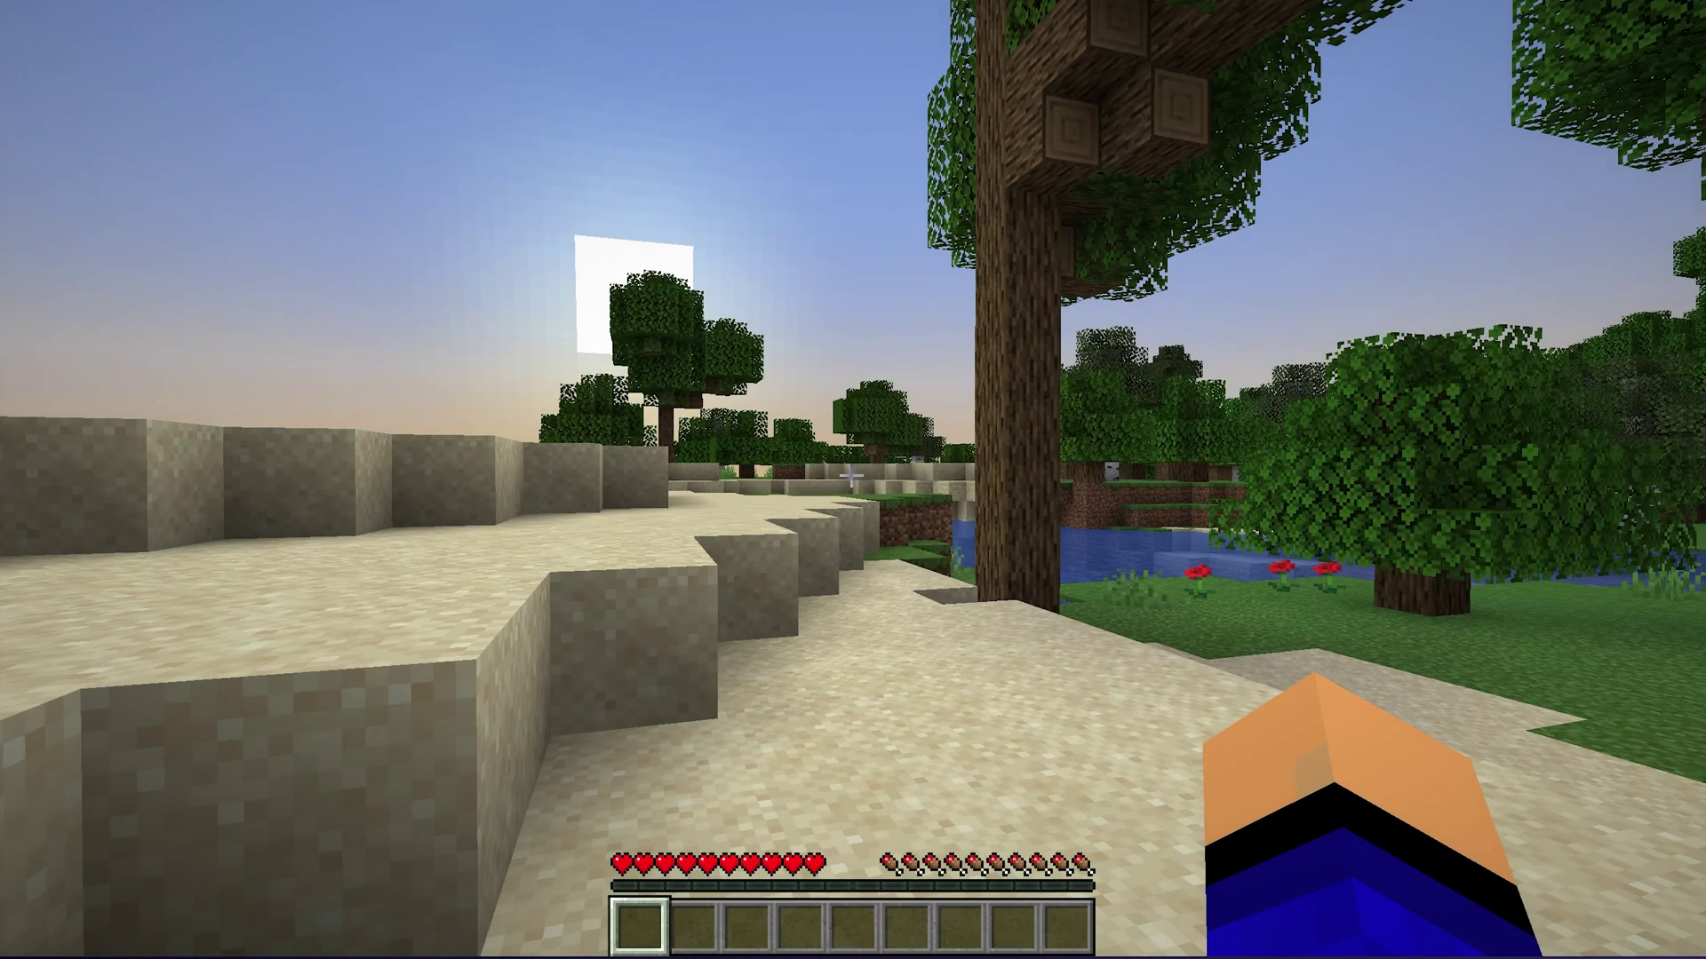
# Pause the game, switch back to the hosting game panel and examine the player login entry in the server console
pyautogui.press('Escape')
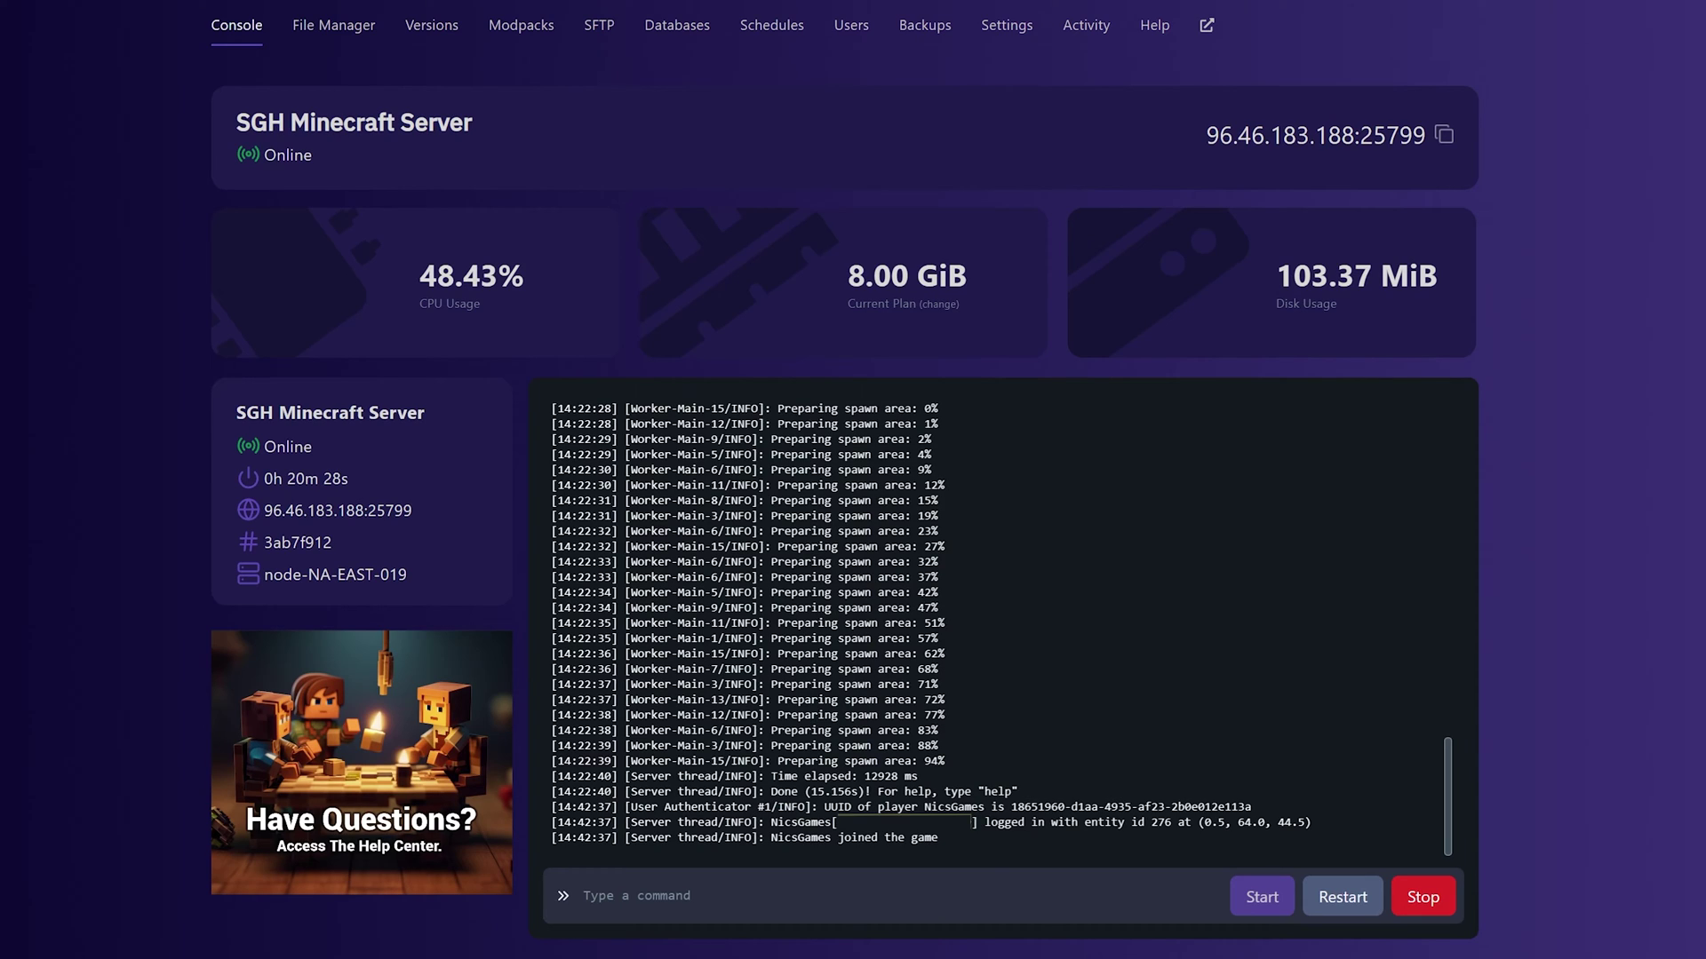
pyautogui.moveTo(833, 823); pyautogui.dragTo(778, 822)
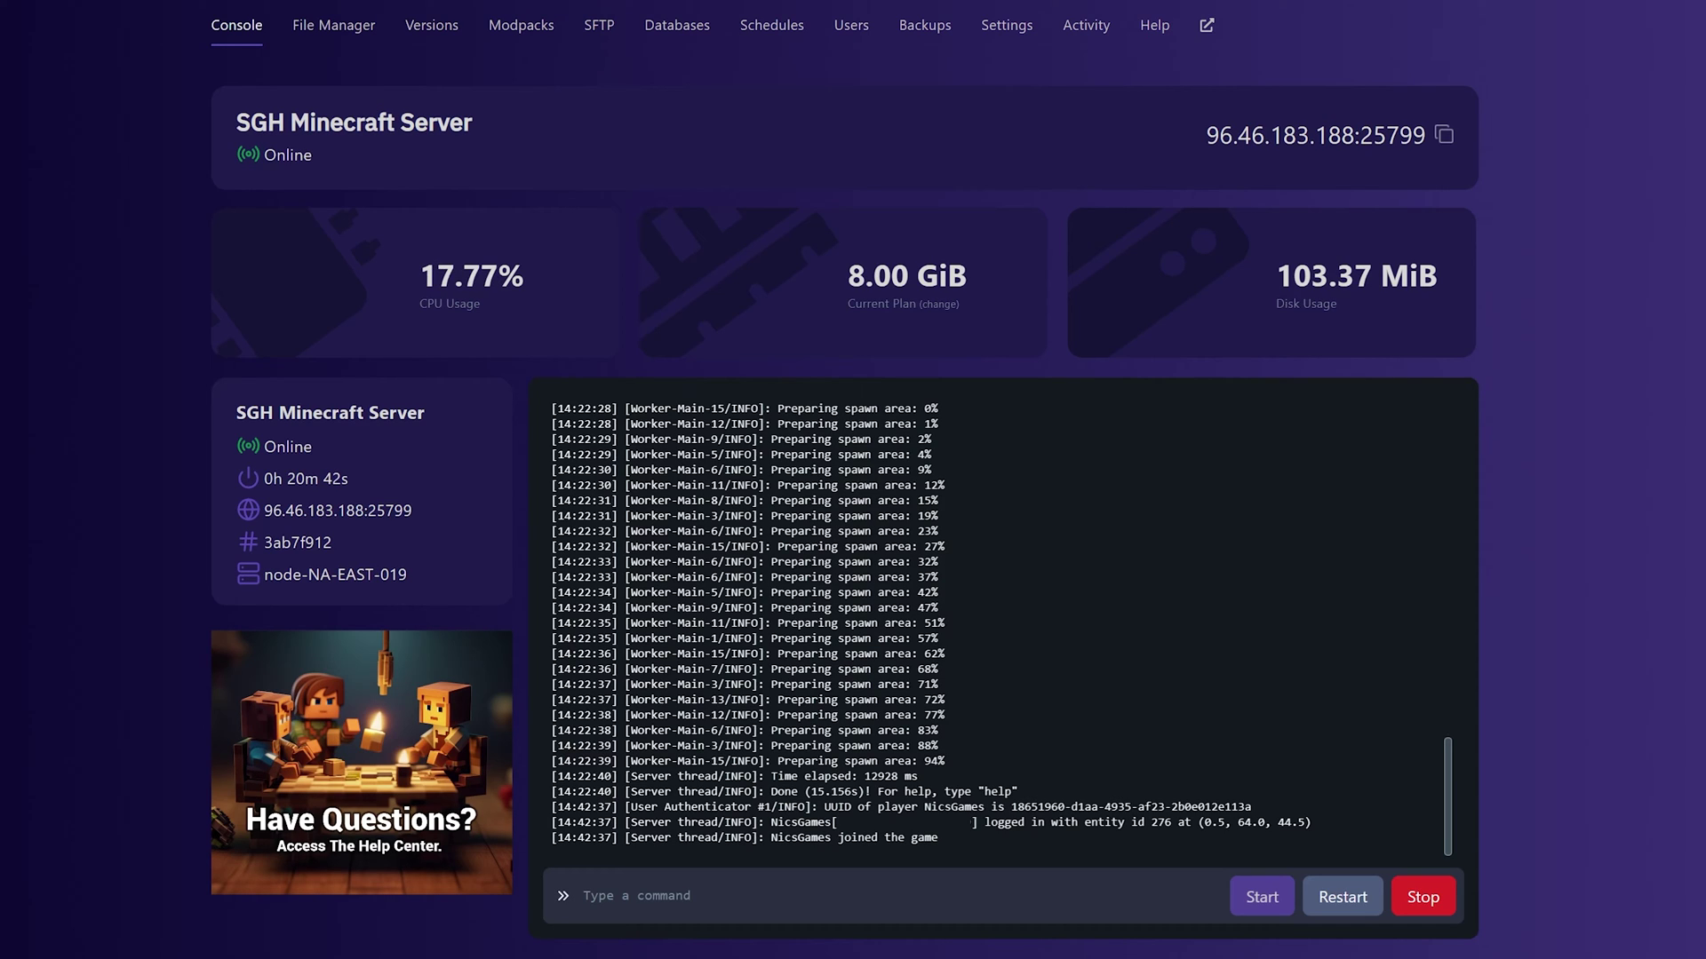
# Stop the Minecraft server and delete all files and folders in its container directory
pyautogui.click(1422, 897)
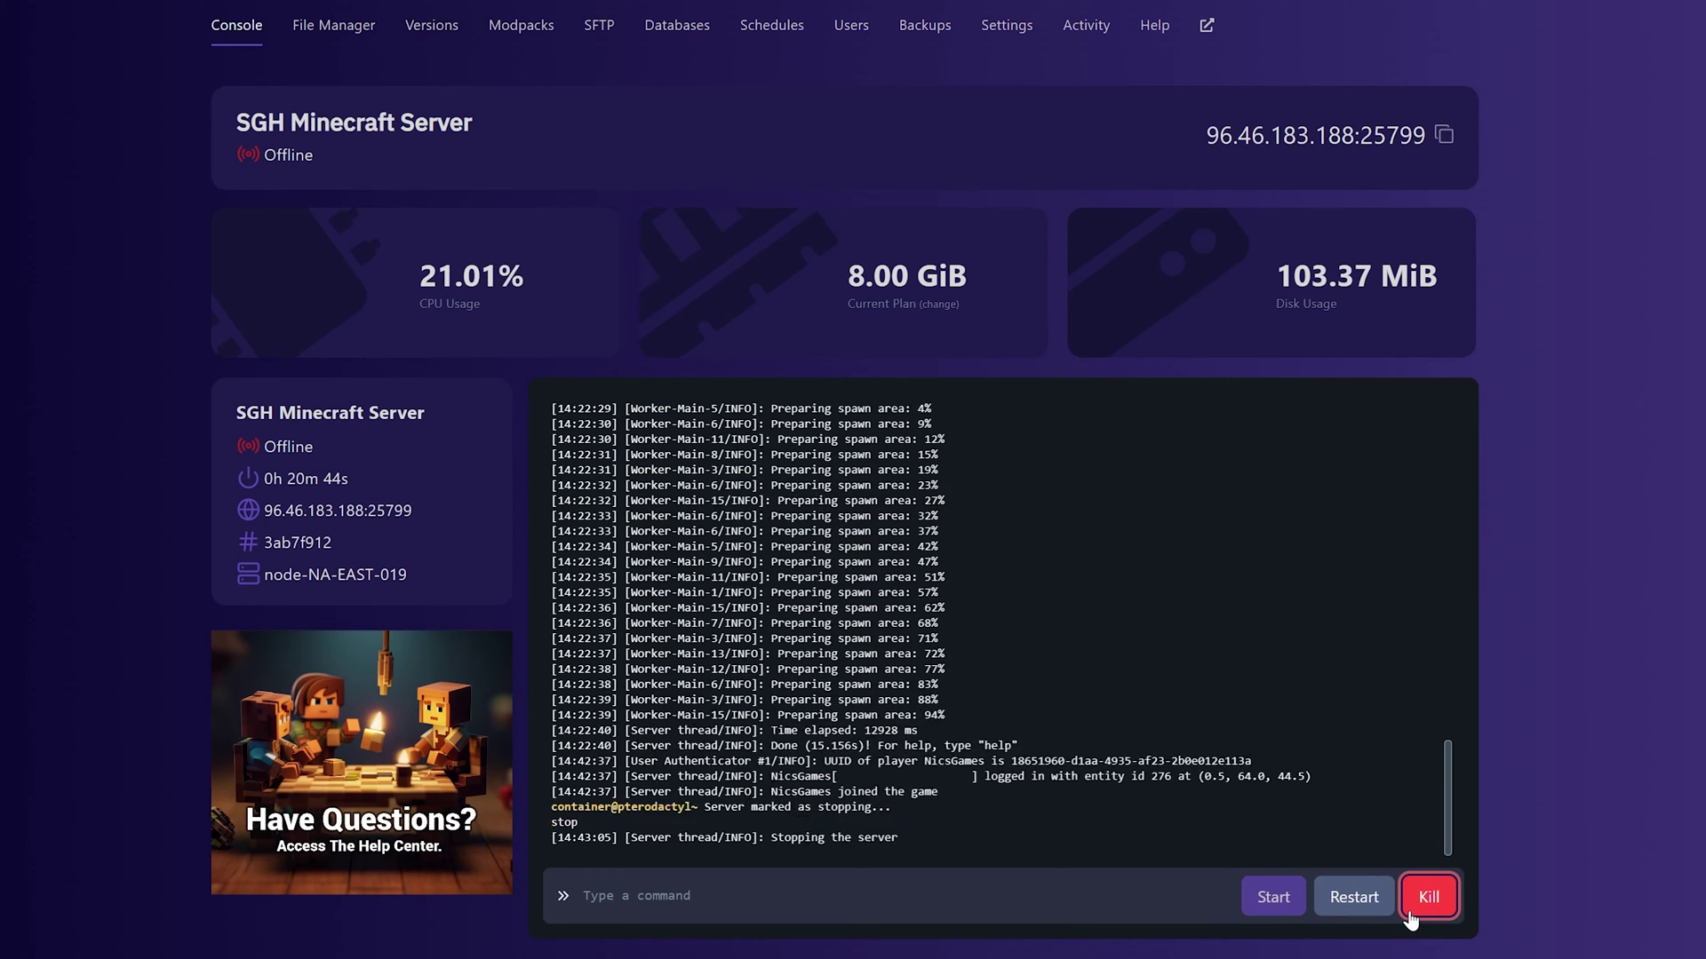
pyautogui.click(355, 25)
pyautogui.click(252, 123)
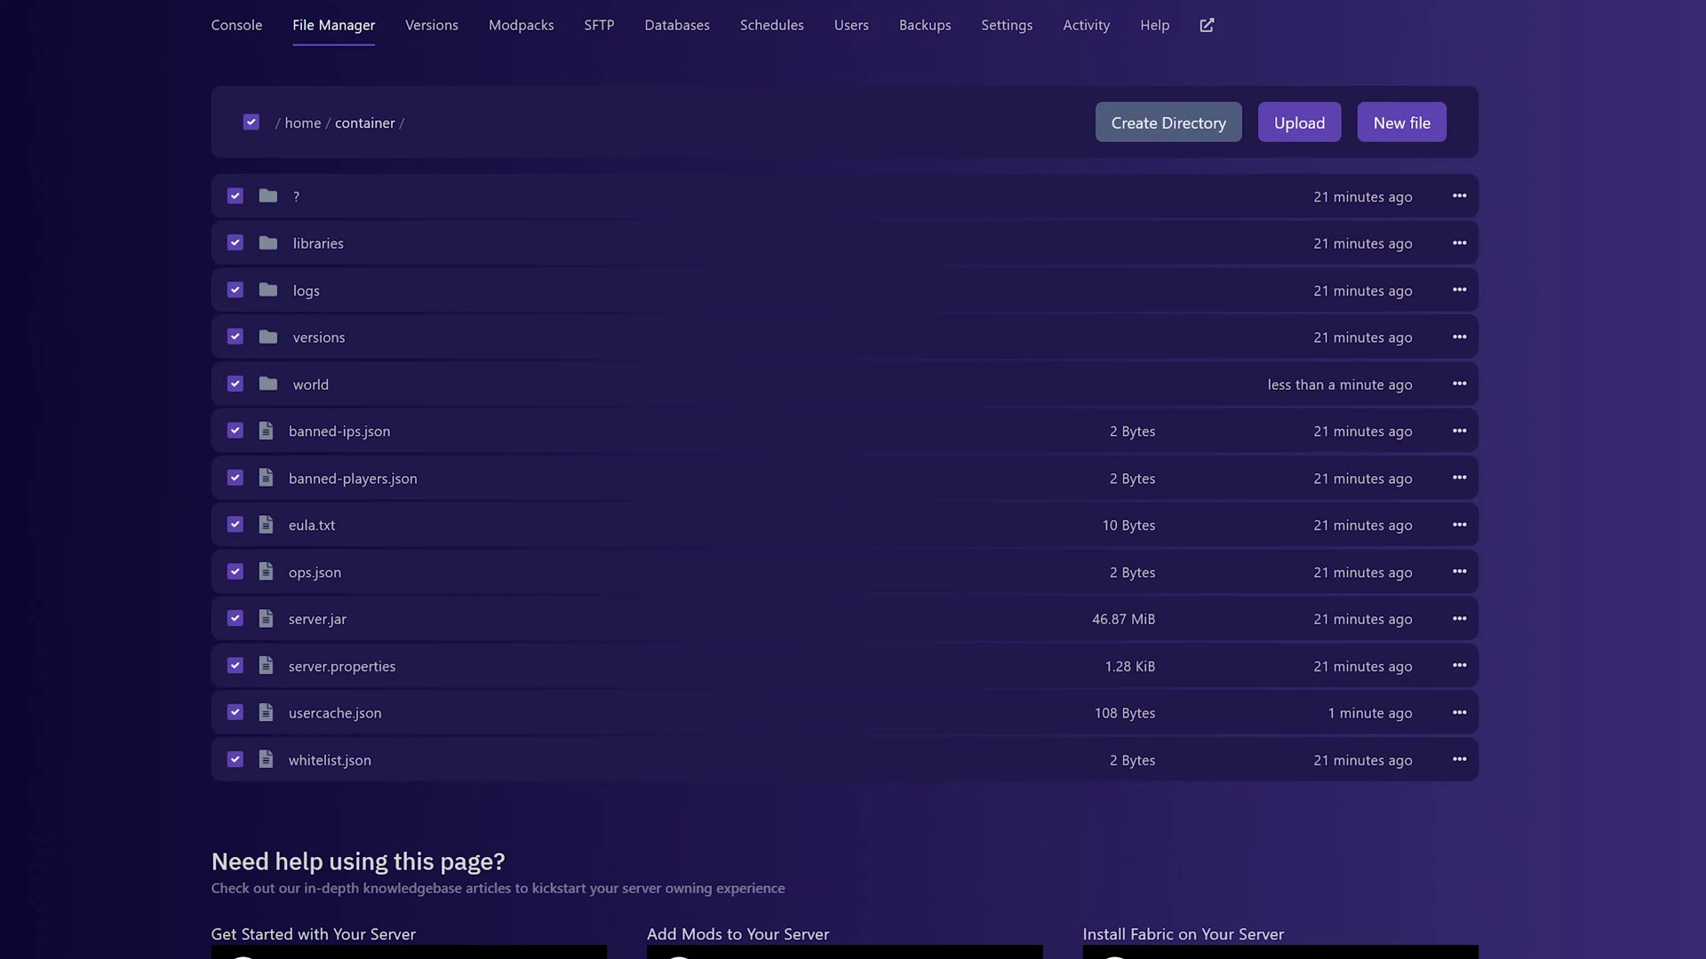
pyautogui.press('Delete')
pyautogui.click(1044, 795)
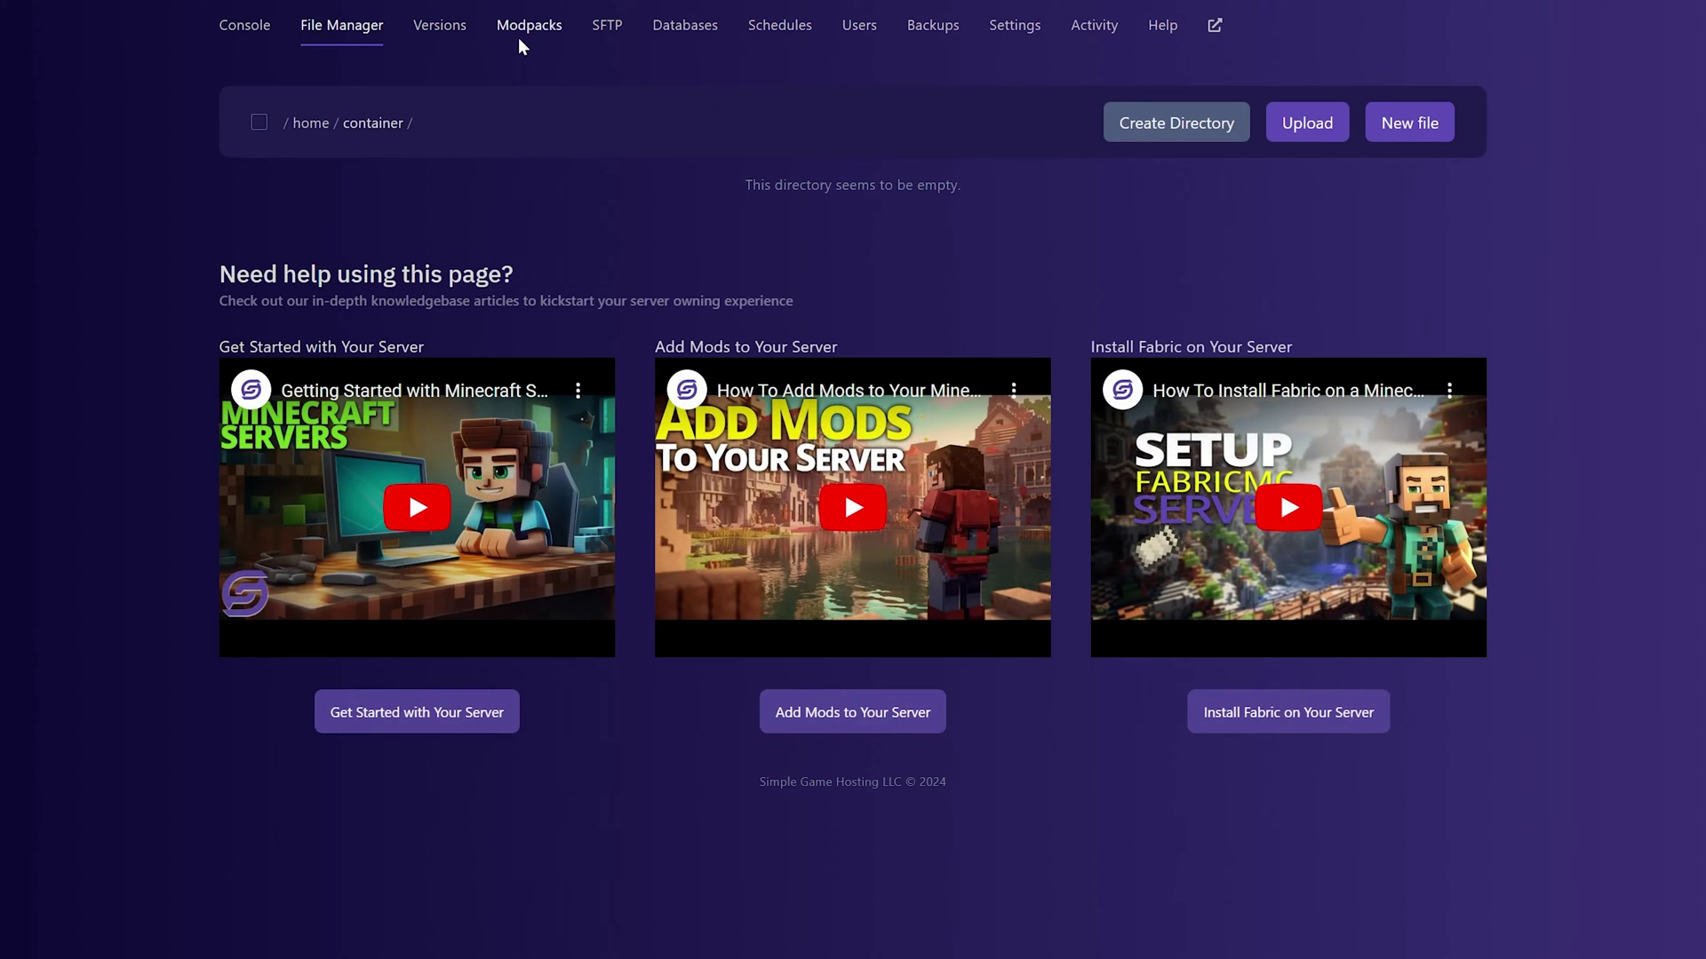
# Show 12 results in the CurseForge modpack list and examine the modpacks offered
pyautogui.click(520, 37)
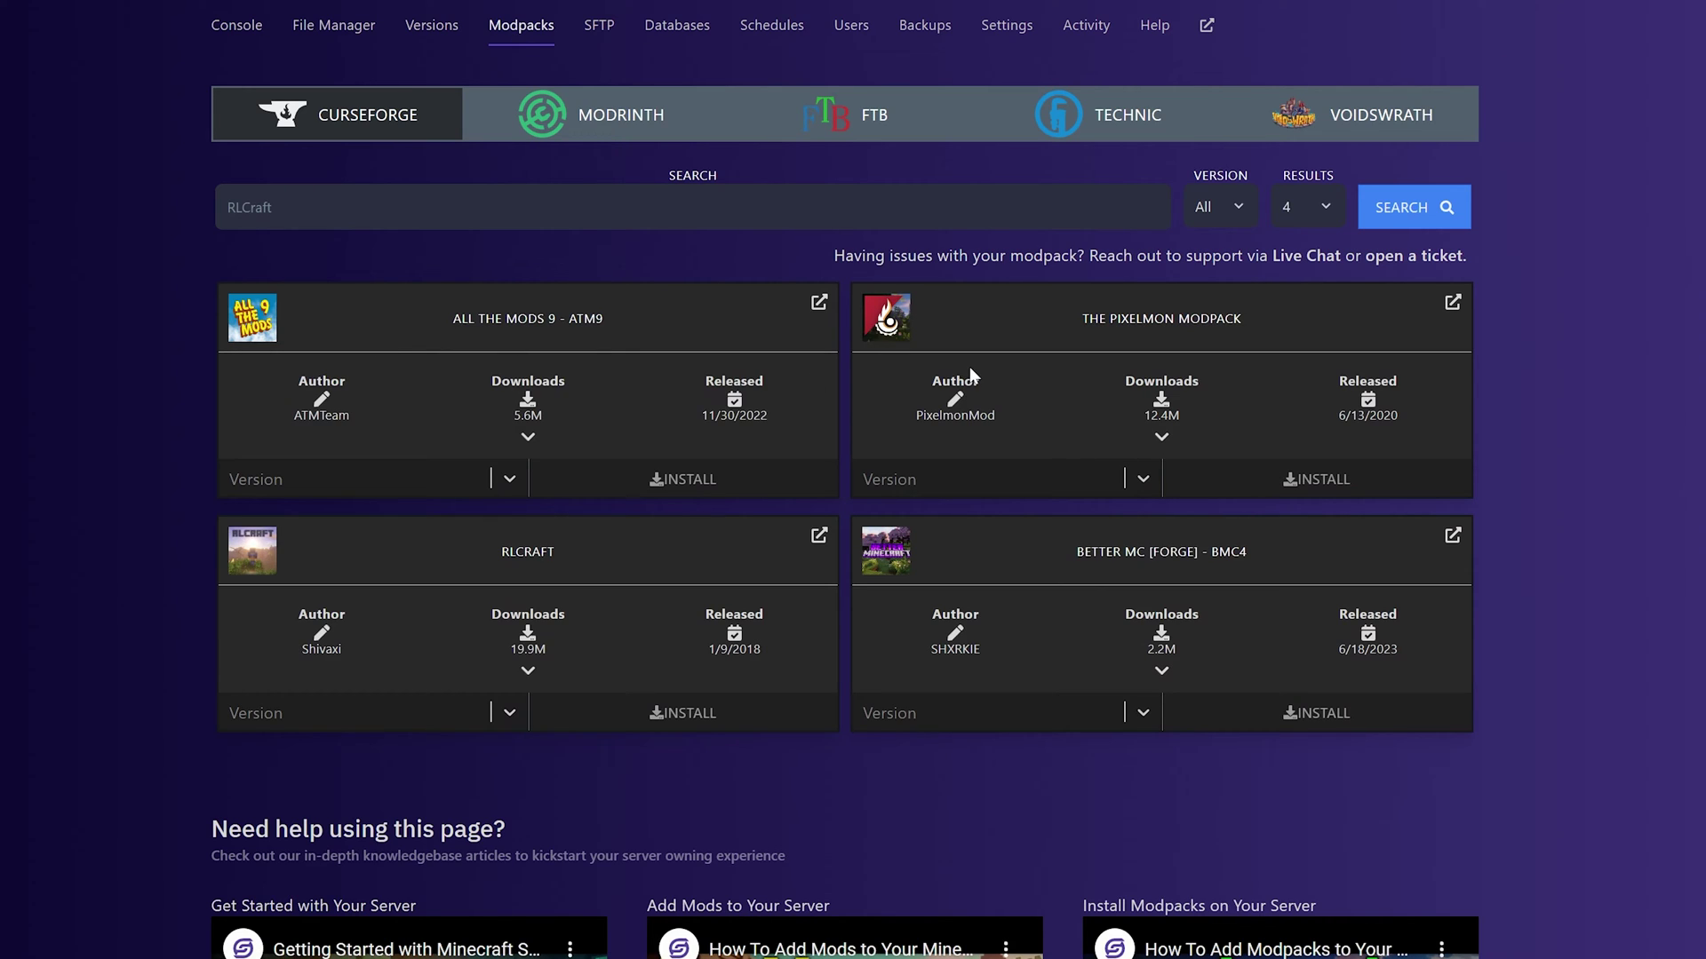
pyautogui.click(1296, 202)
pyautogui.click(1290, 277)
pyautogui.click(1403, 209)
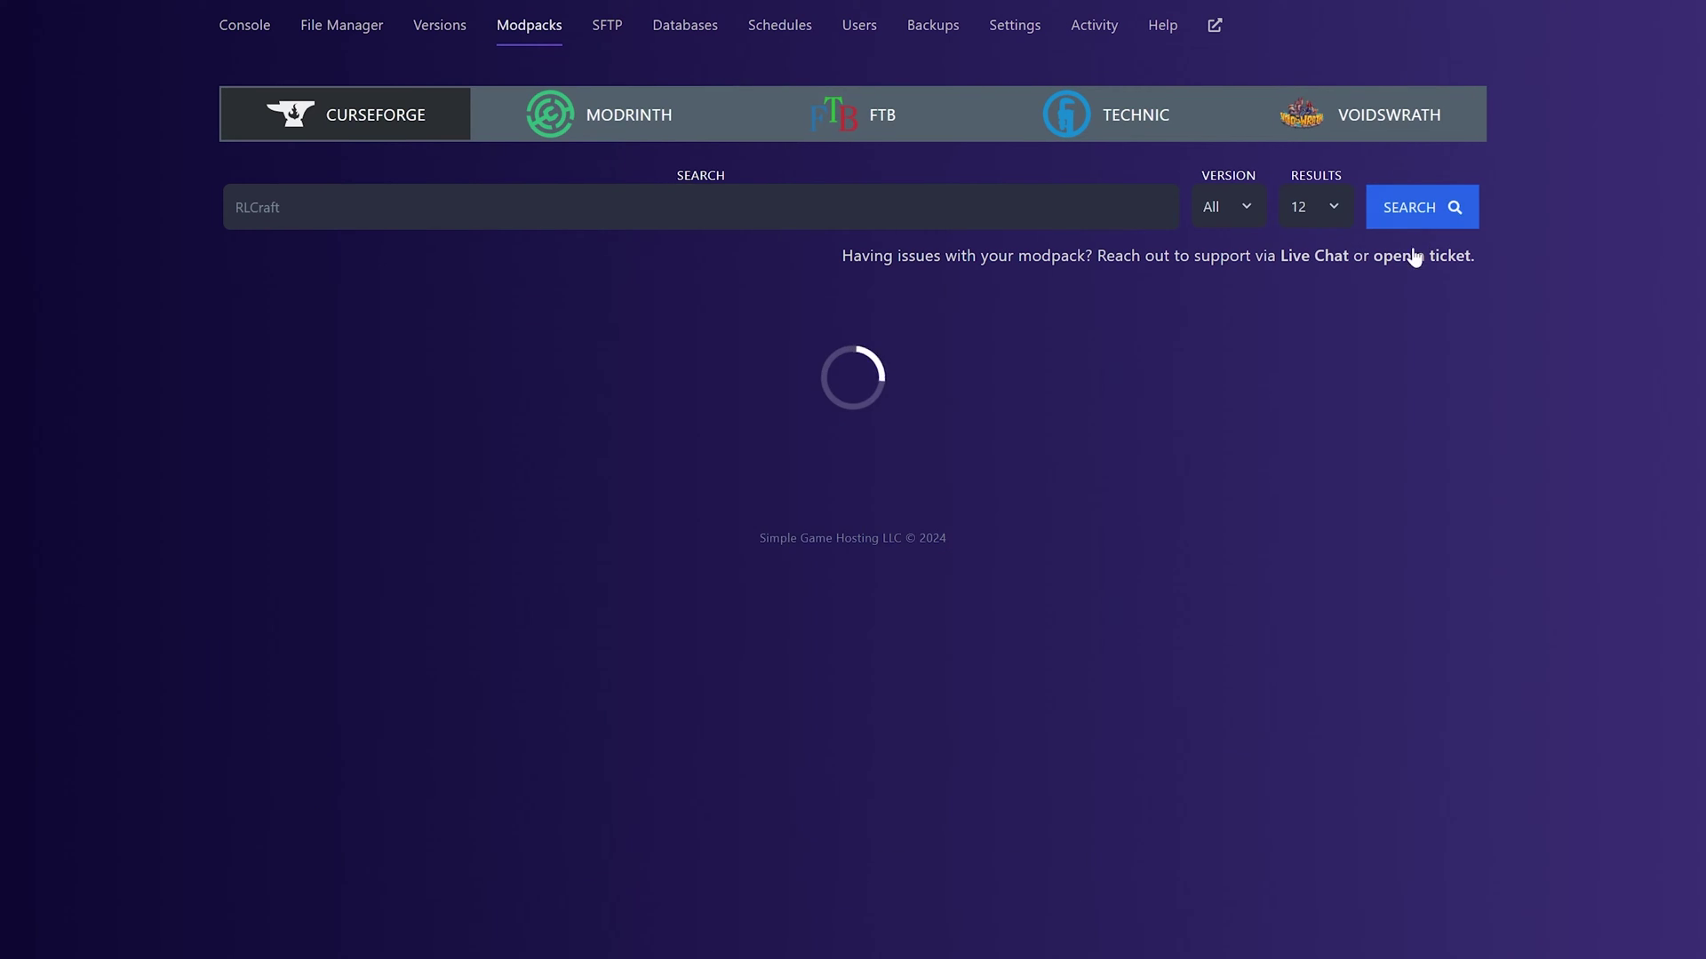
pyautogui.scroll(-8, 1061, 572)
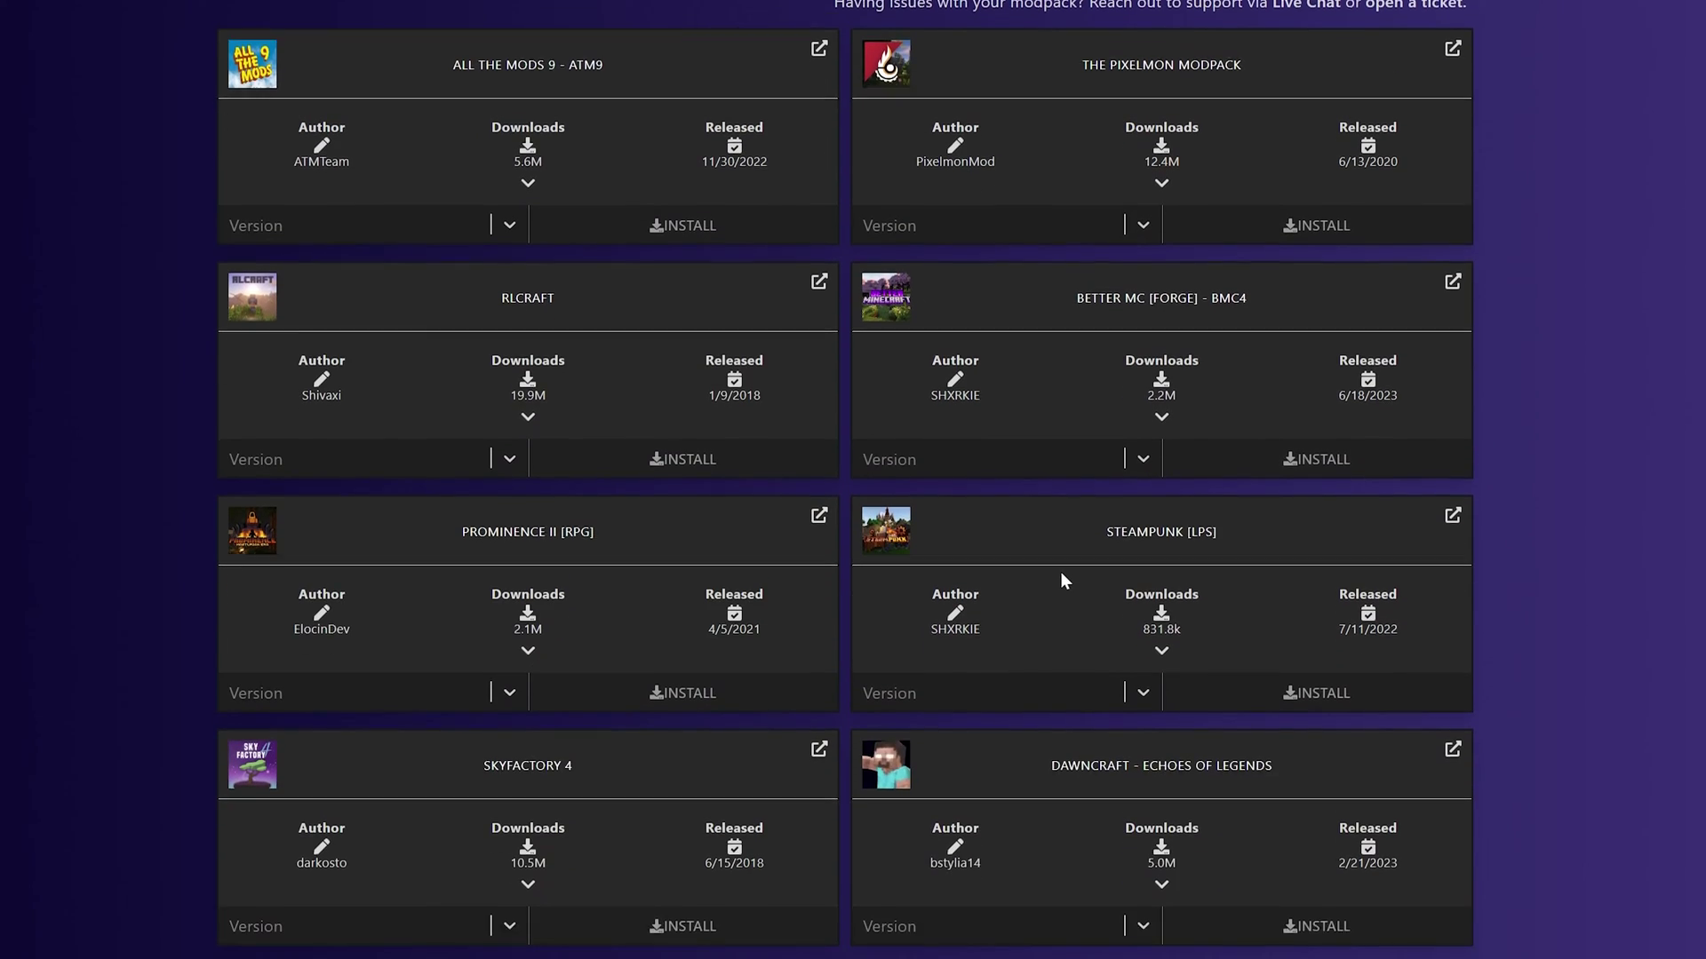
pyautogui.scroll(9, 1058, 565)
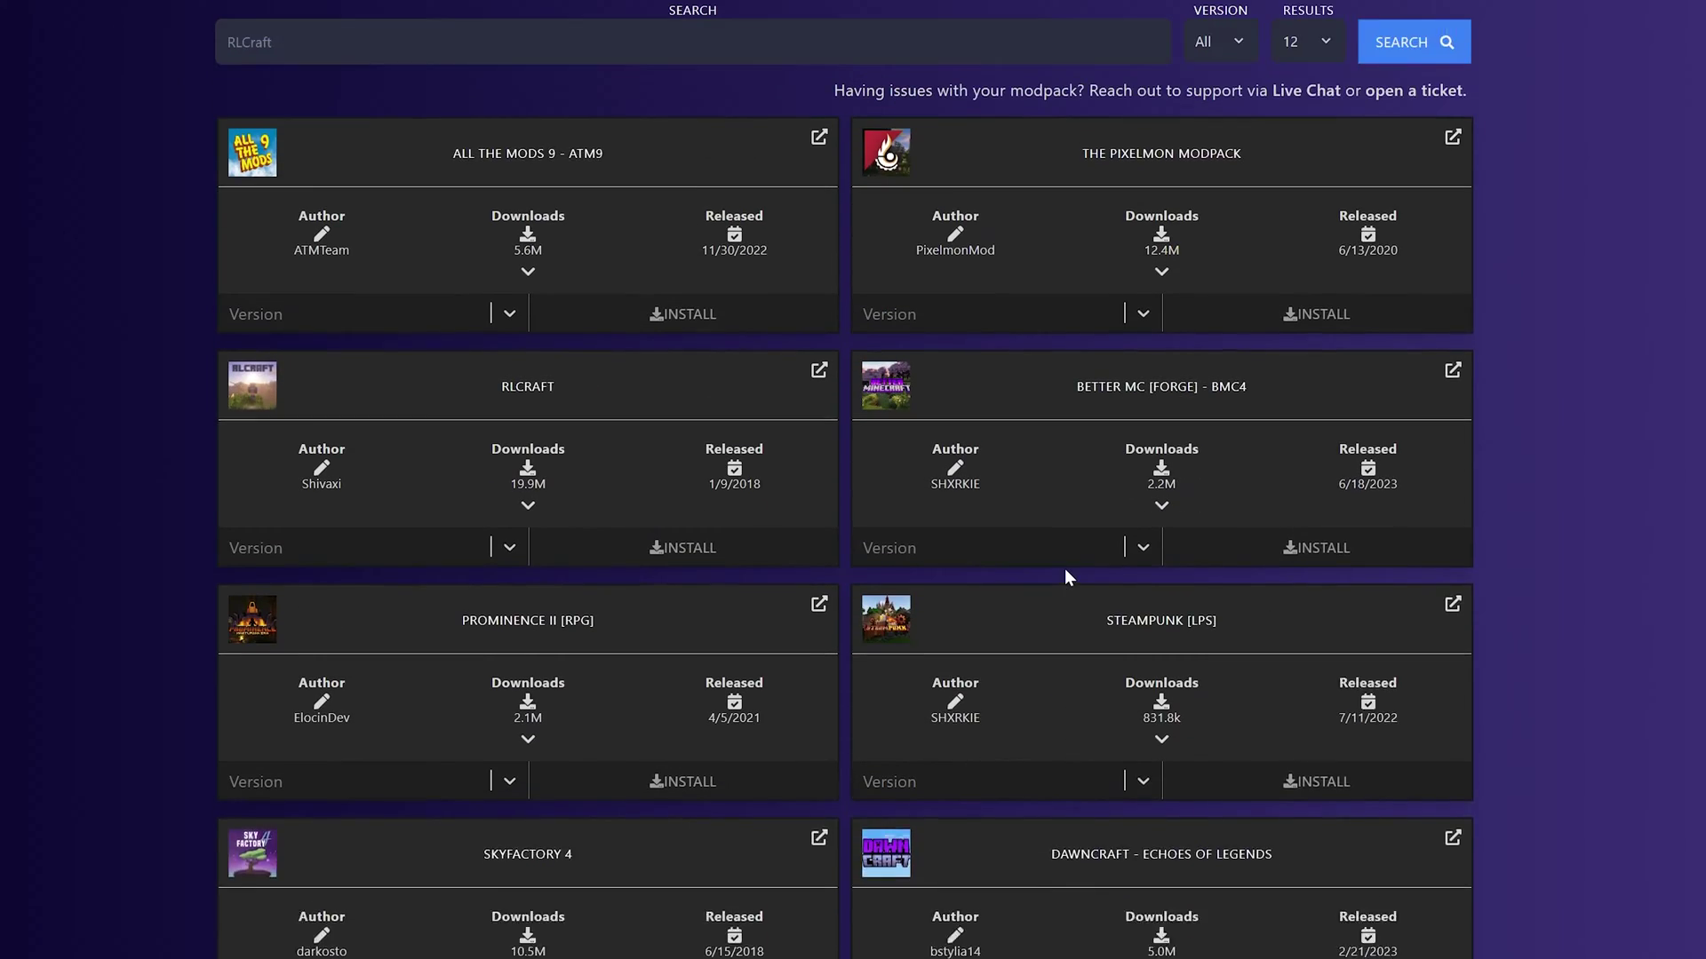
pyautogui.scroll(-8, 1068, 569)
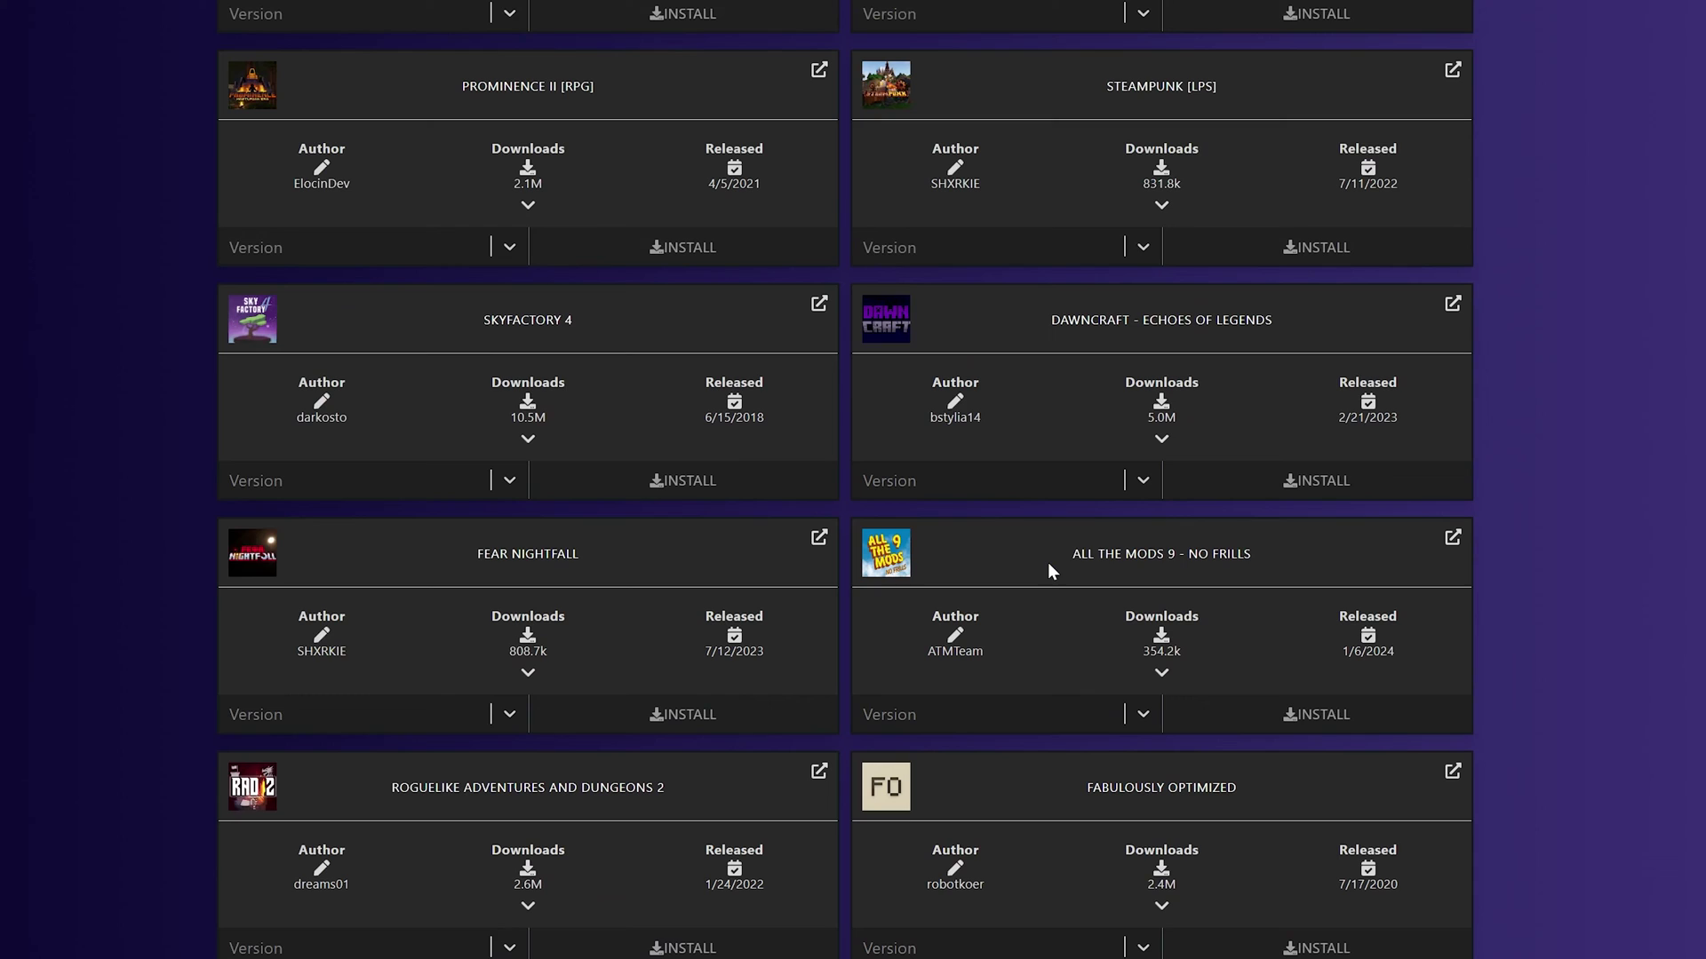
pyautogui.scroll(-1, 1026, 565)
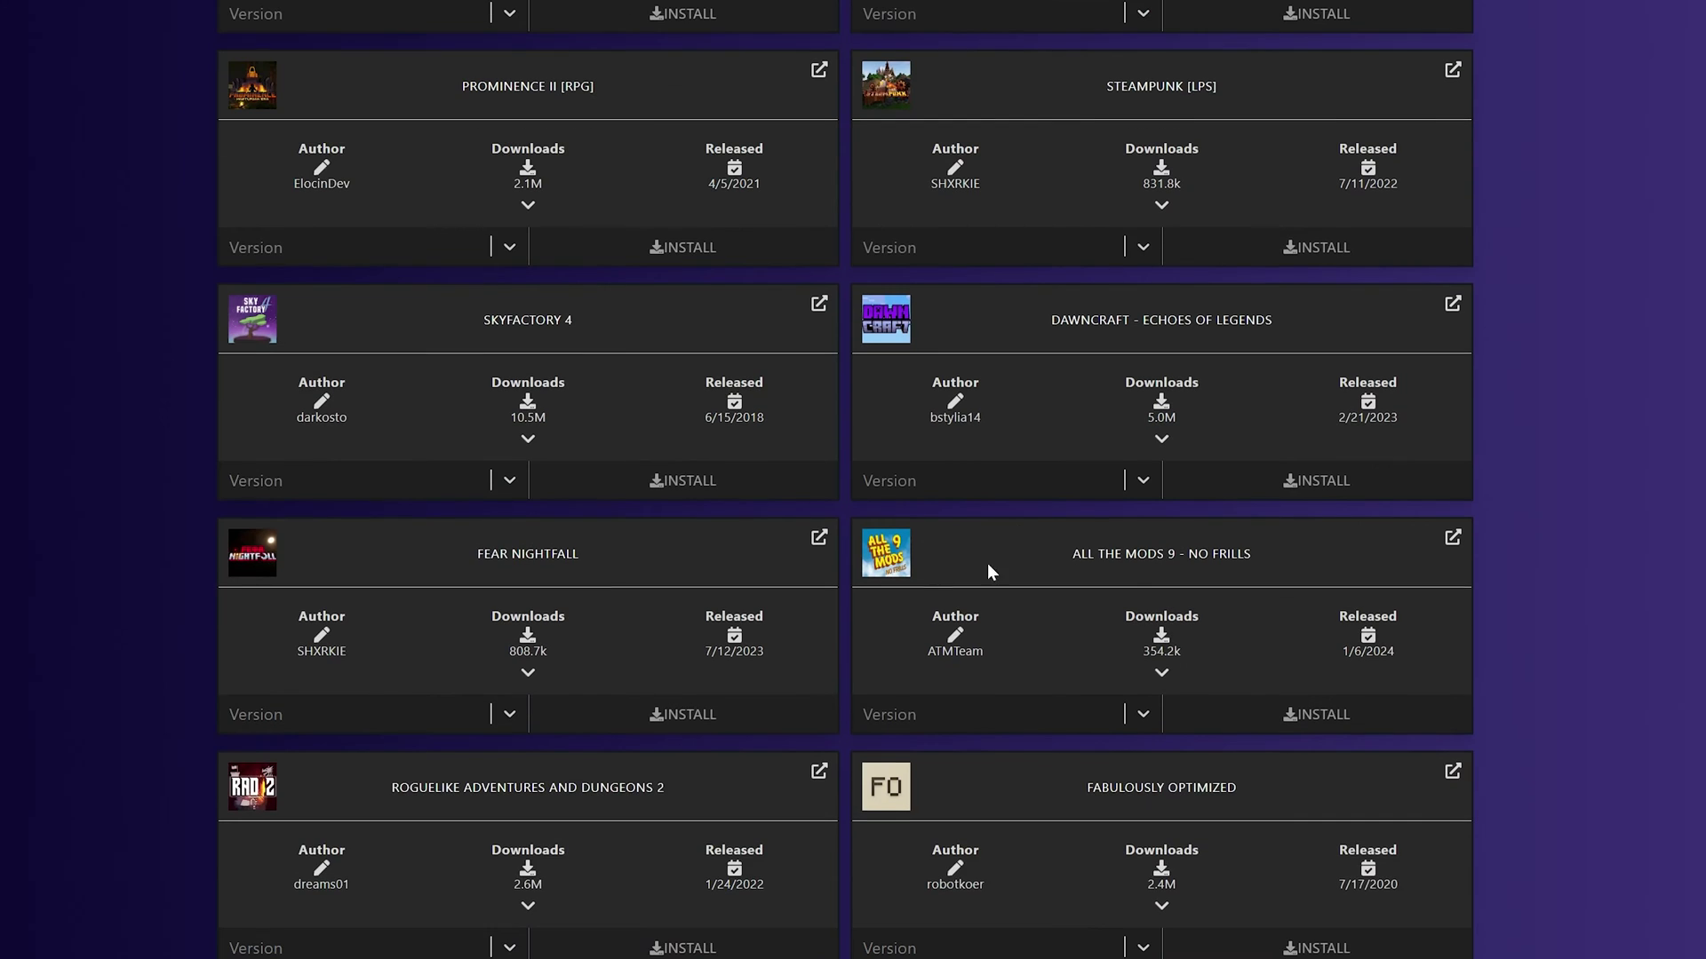
# Install the SkyFactory 4 modpack on the server in version 4.2.4
pyautogui.click(503, 490)
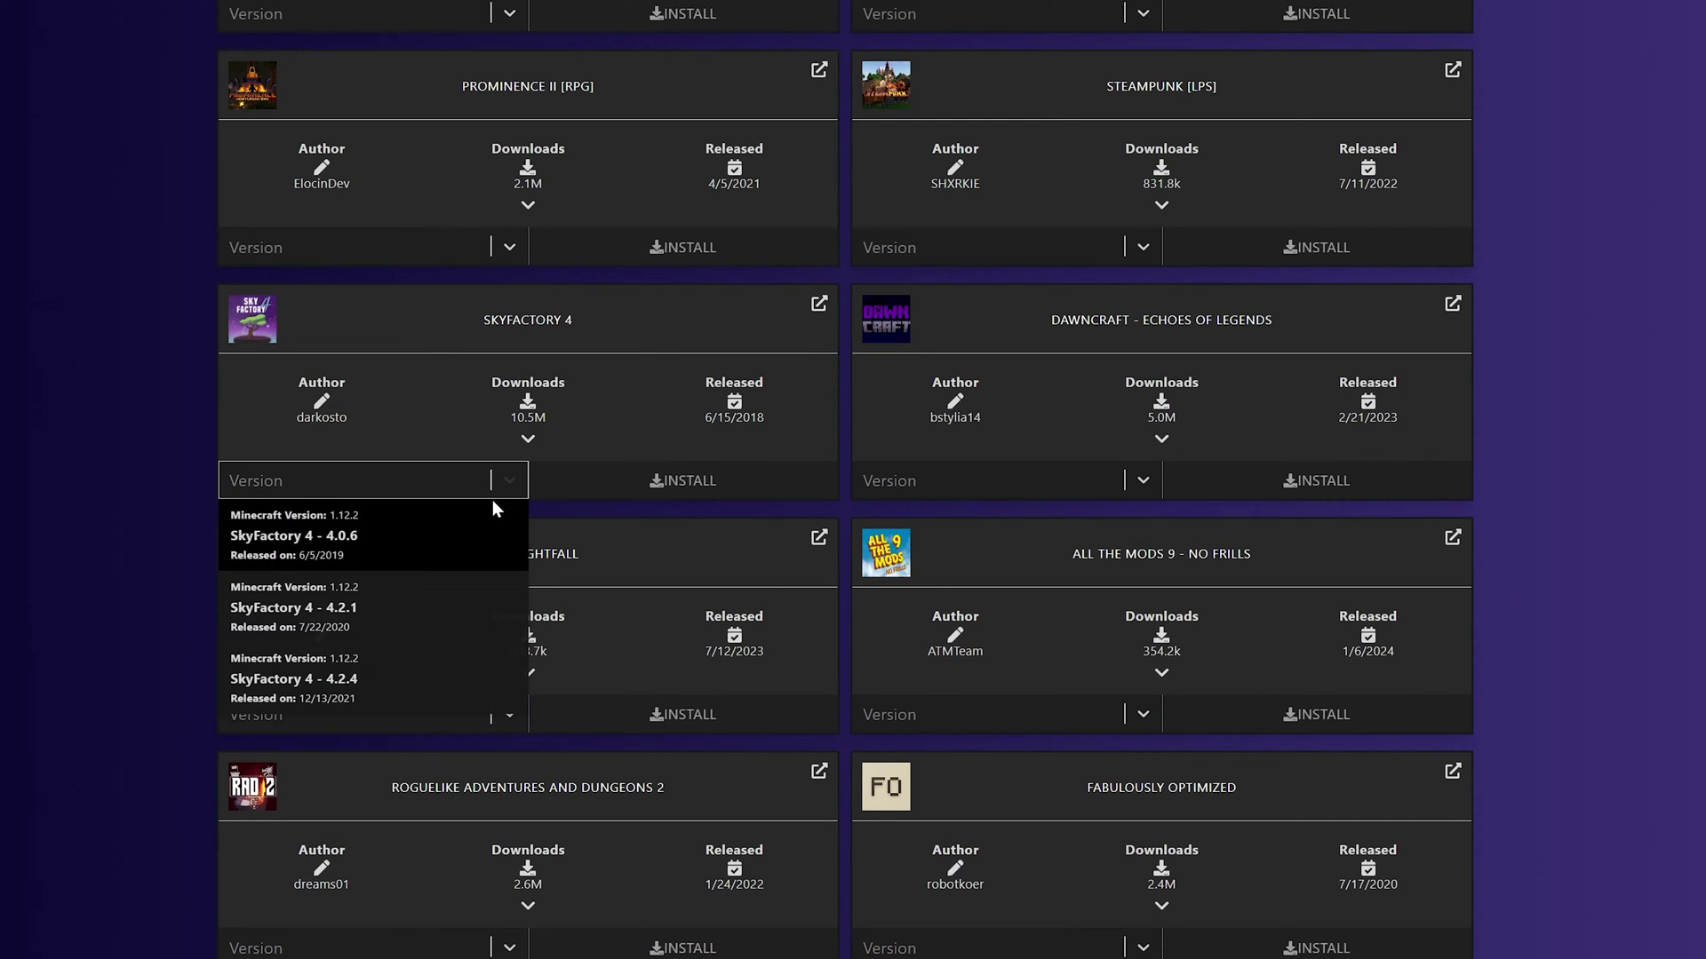
pyautogui.click(395, 701)
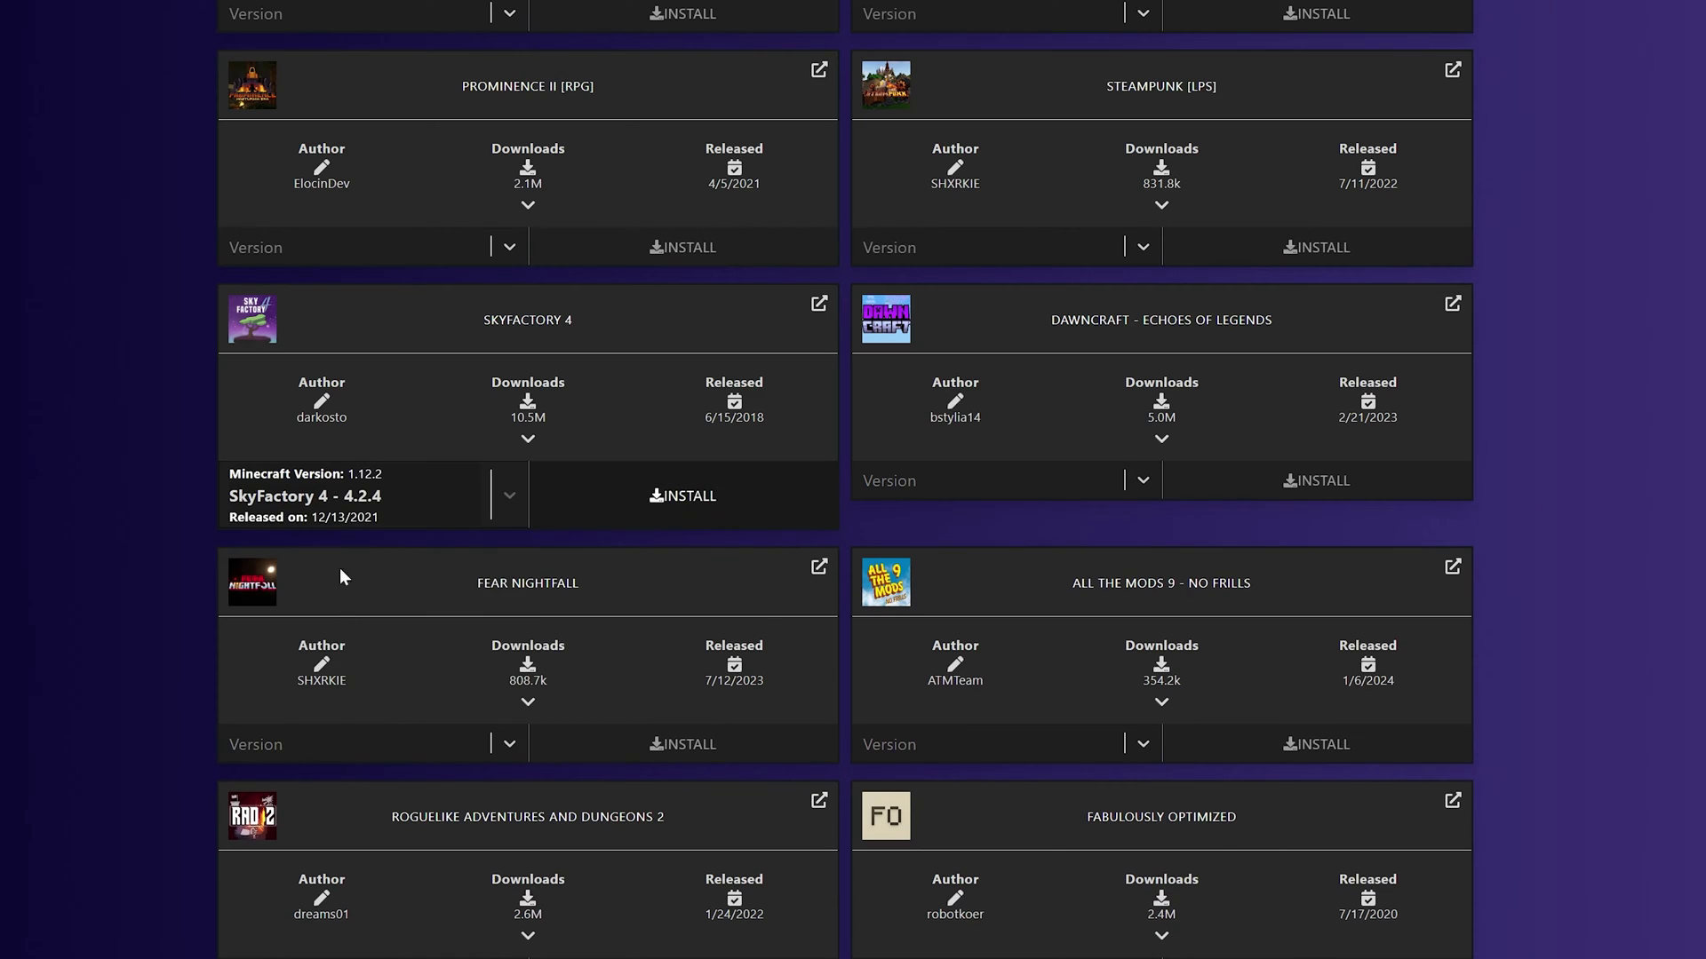
pyautogui.click(653, 498)
pyautogui.press('Return')
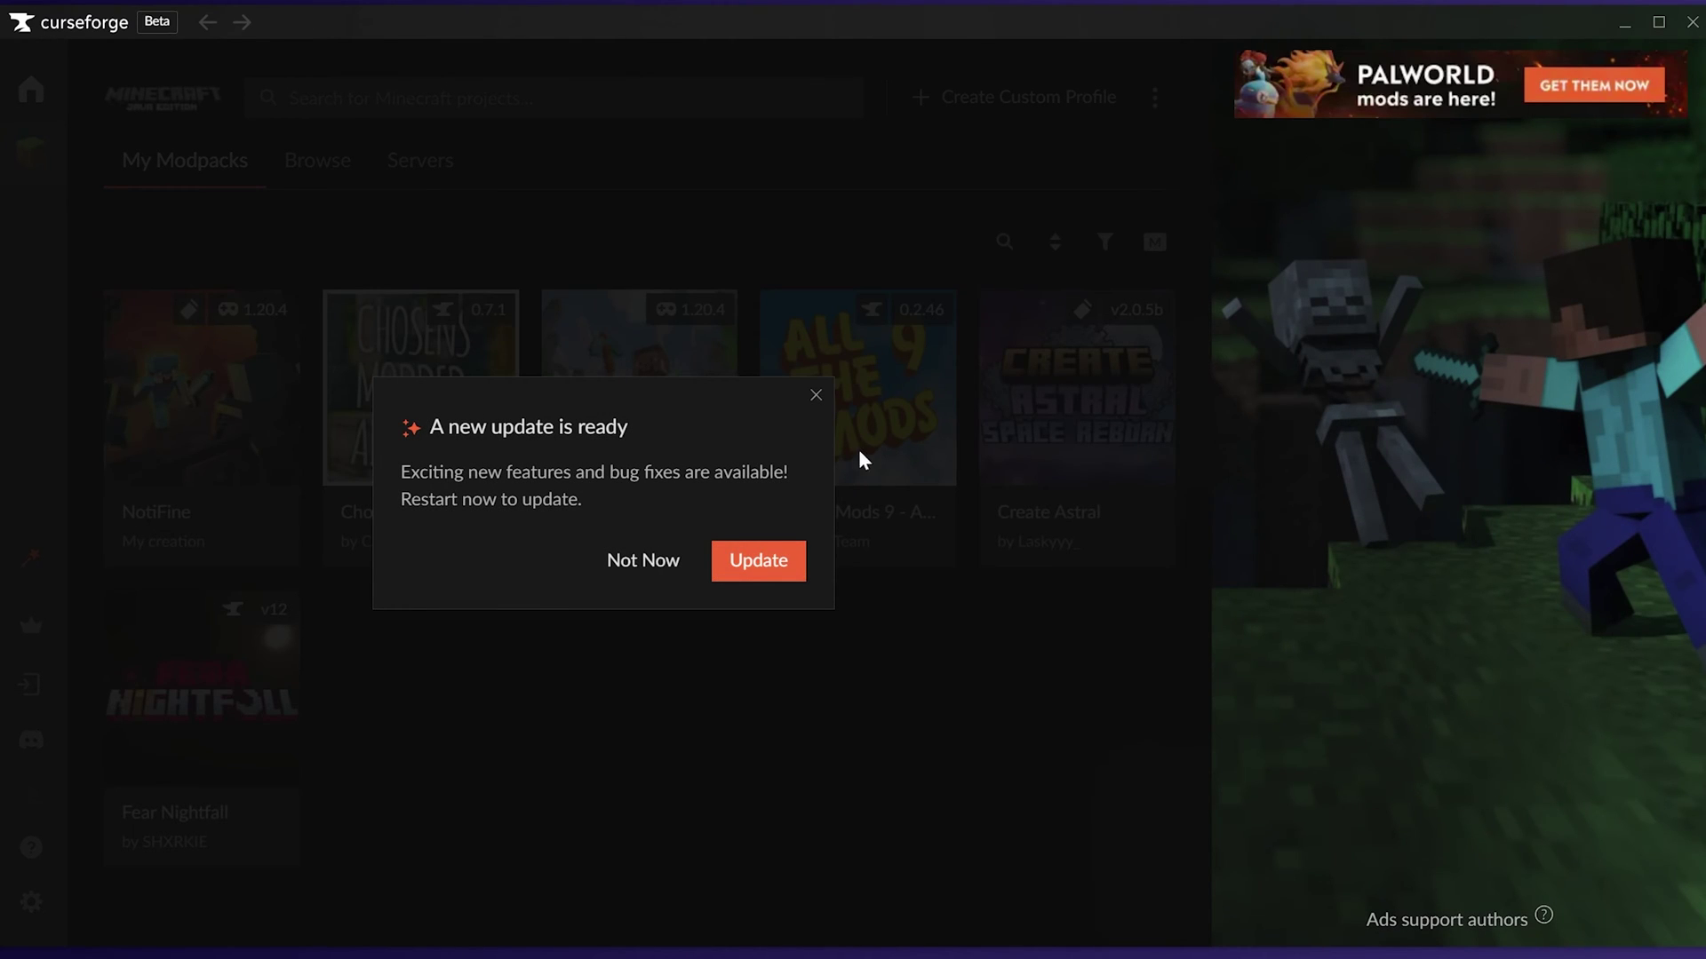
# In the CurseForge app, dismiss the update notice and search the Minecraft projects for "skyfactory 4"
pyautogui.click(817, 397)
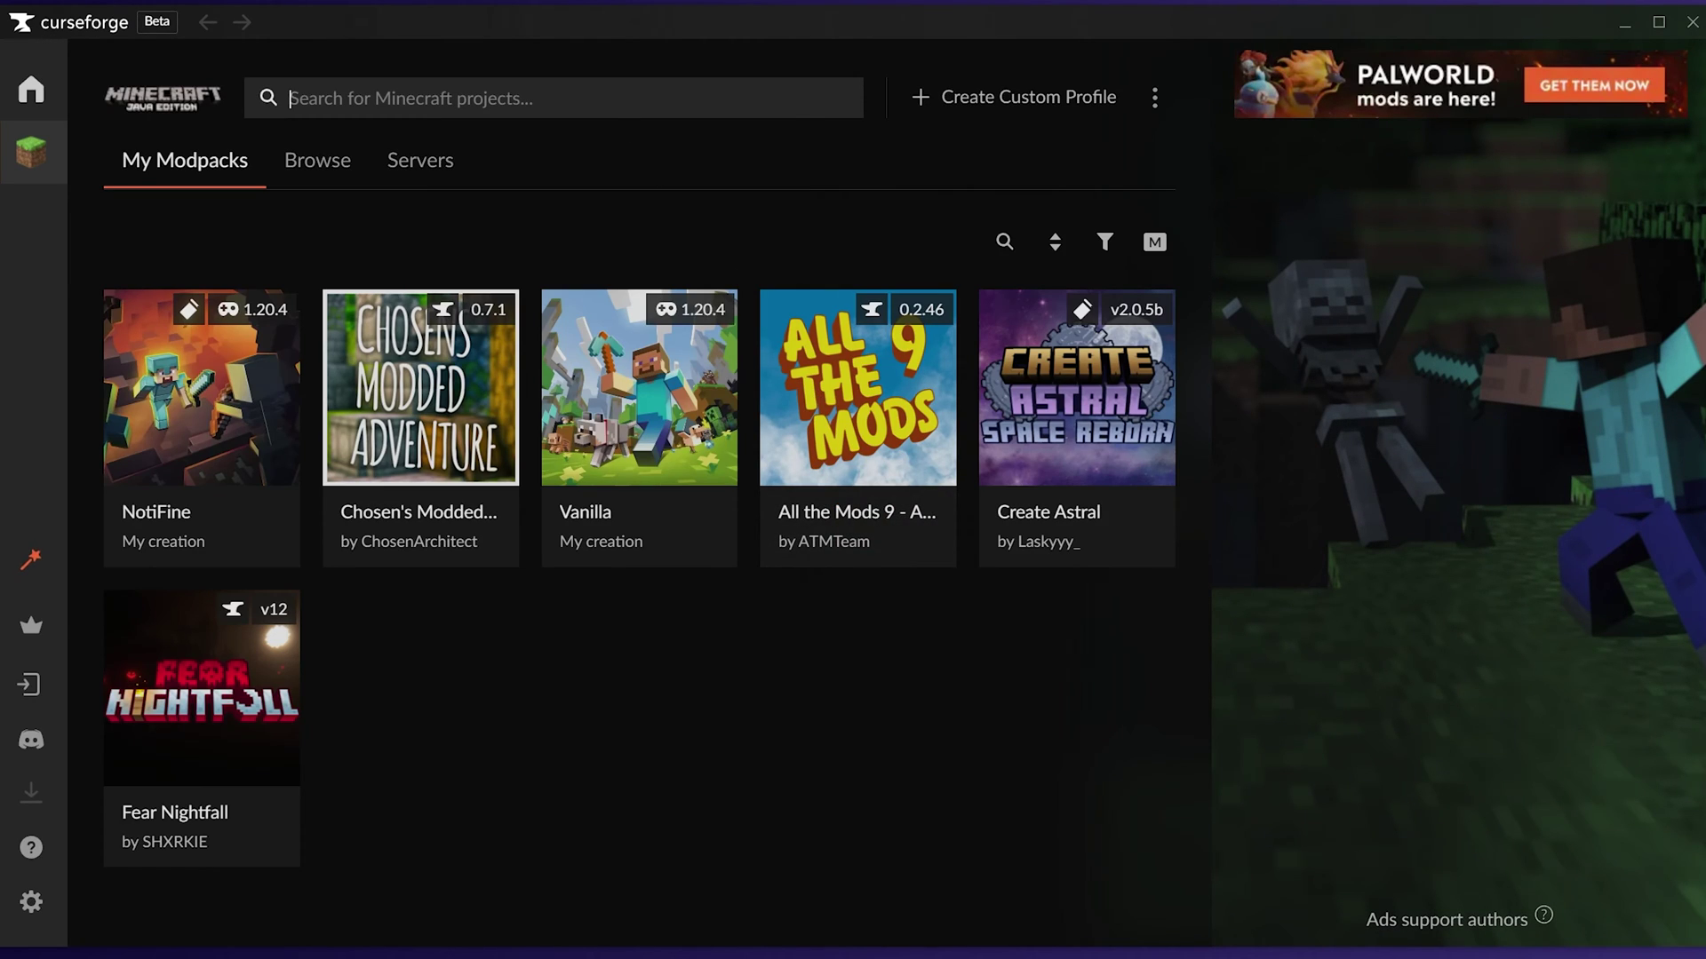
pyautogui.write('skyfactor')
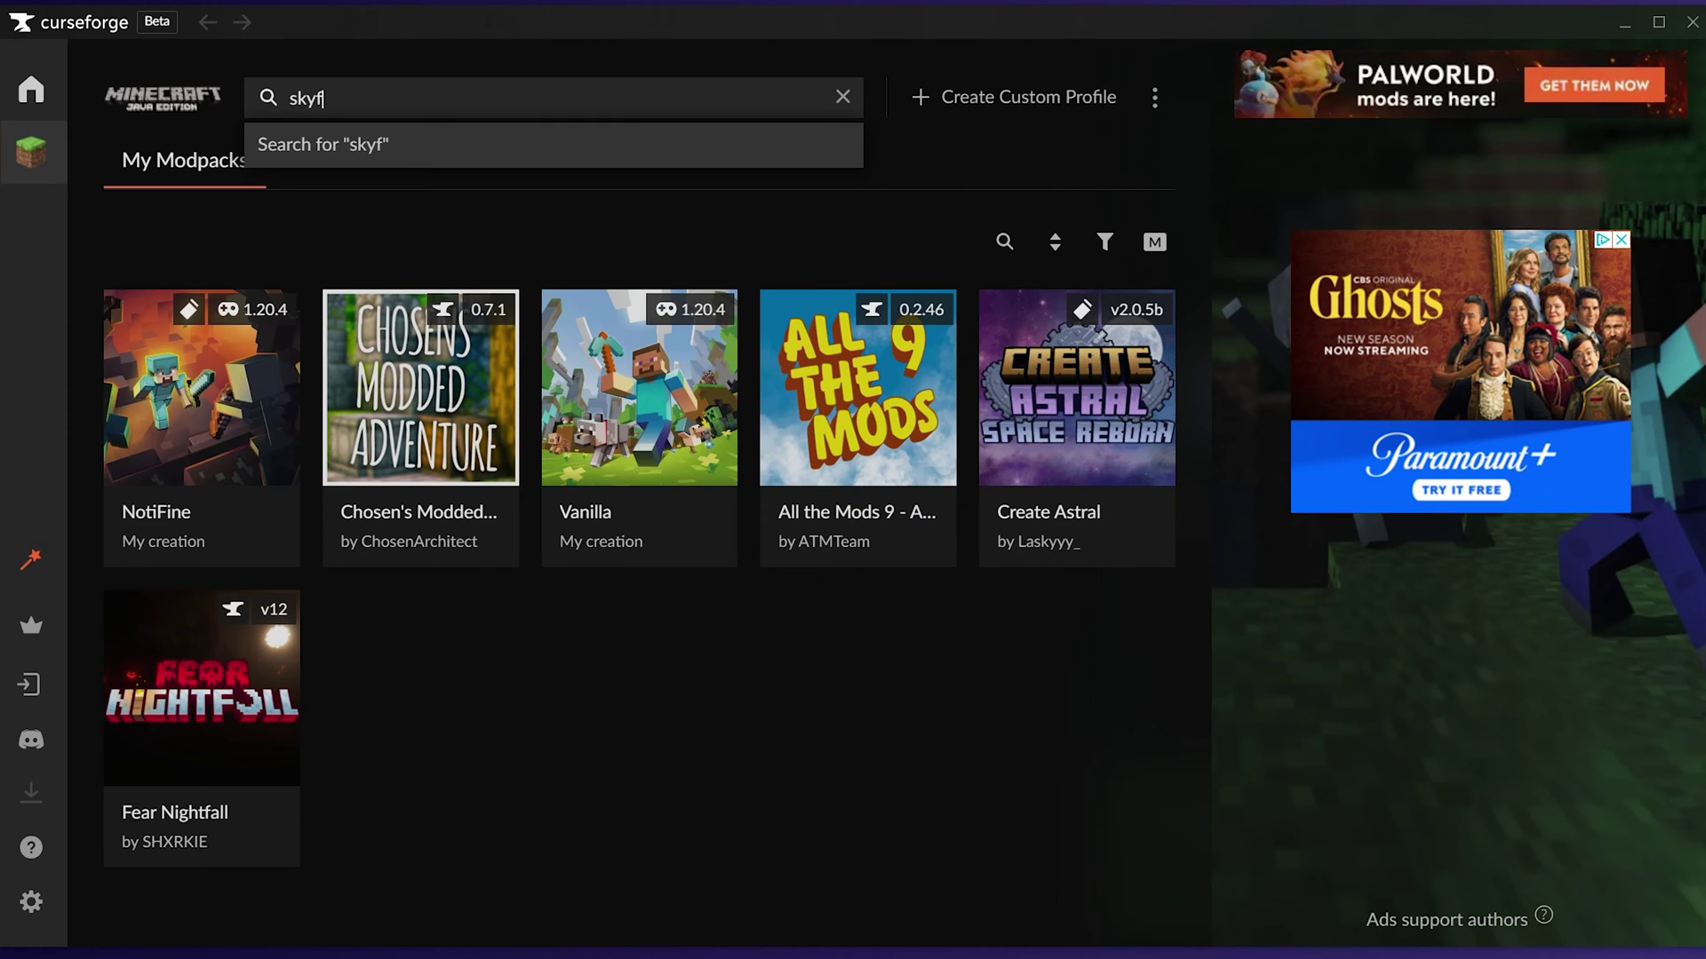
pyautogui.write('y 4')
pyautogui.press('Return')
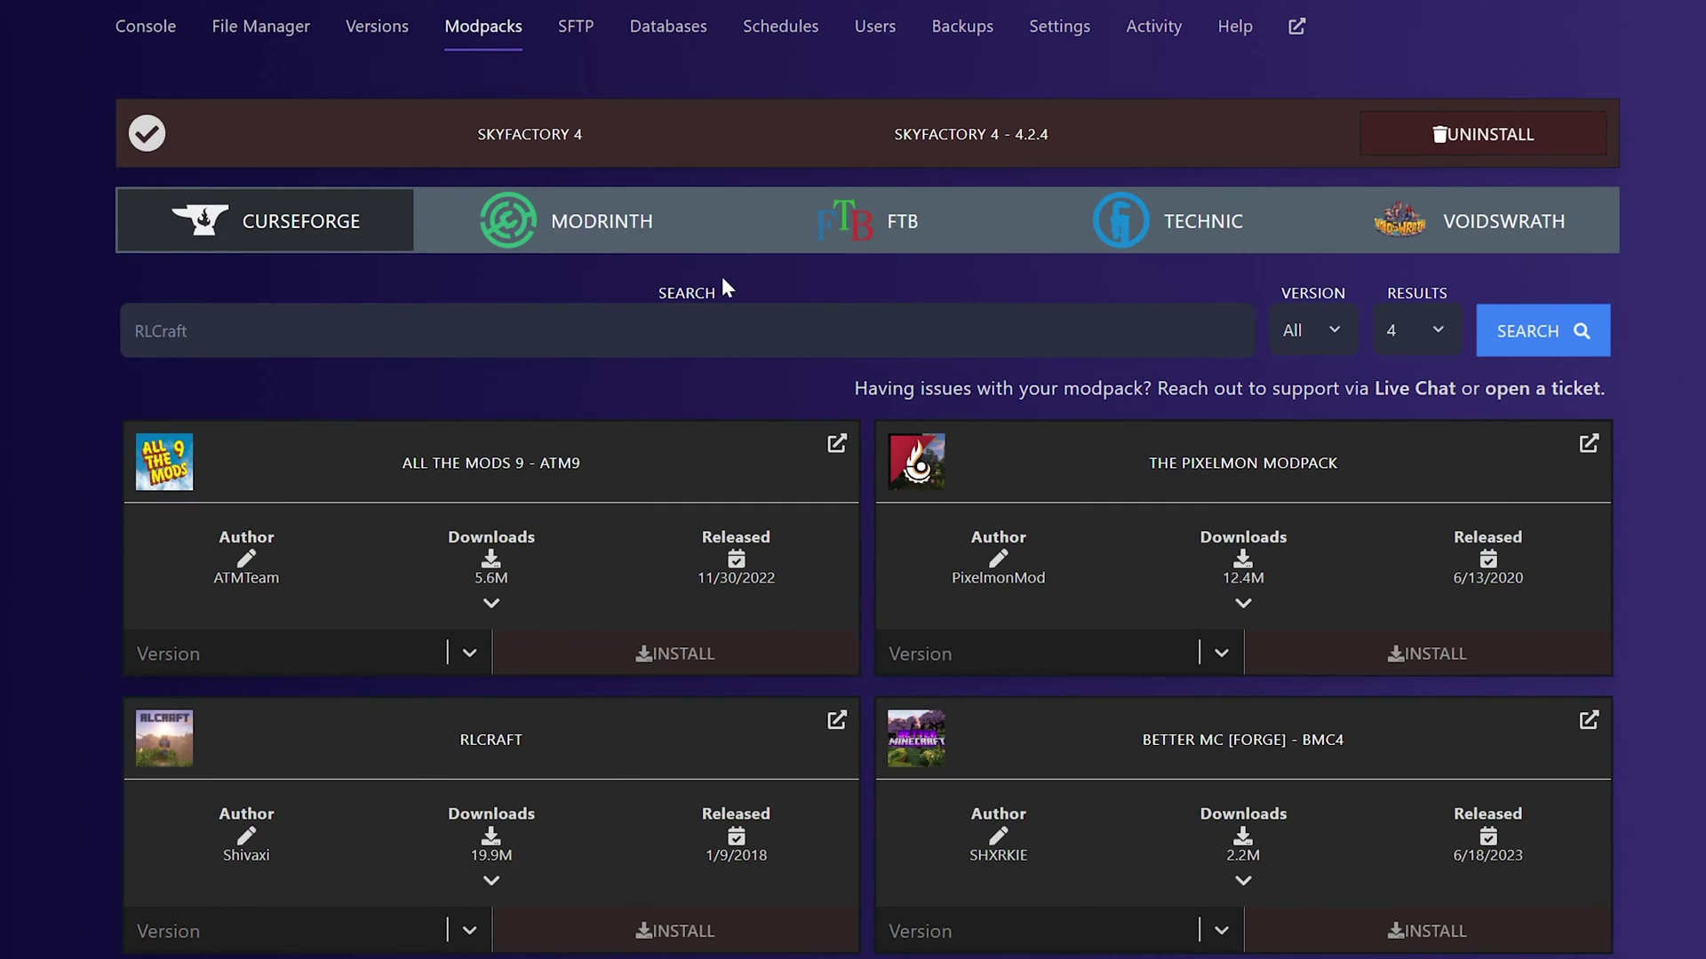
# Start the SGH Minecraft Server from its console in the hosting game panel
pyautogui.click(129, 23)
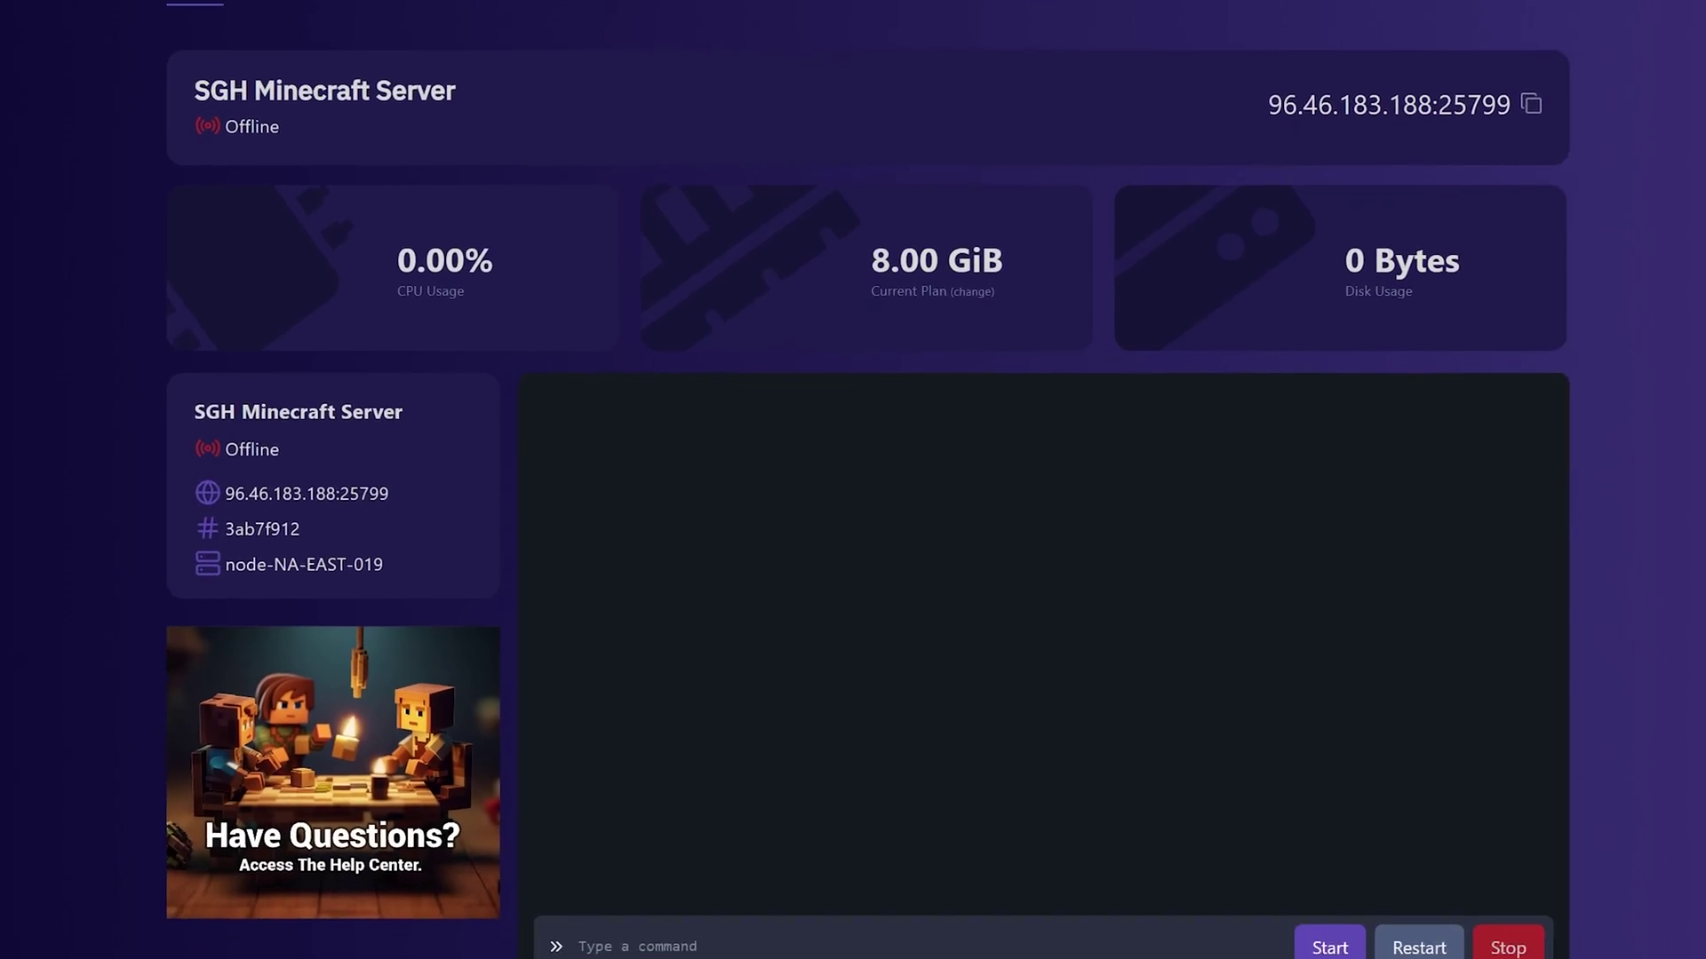
pyautogui.click(1337, 944)
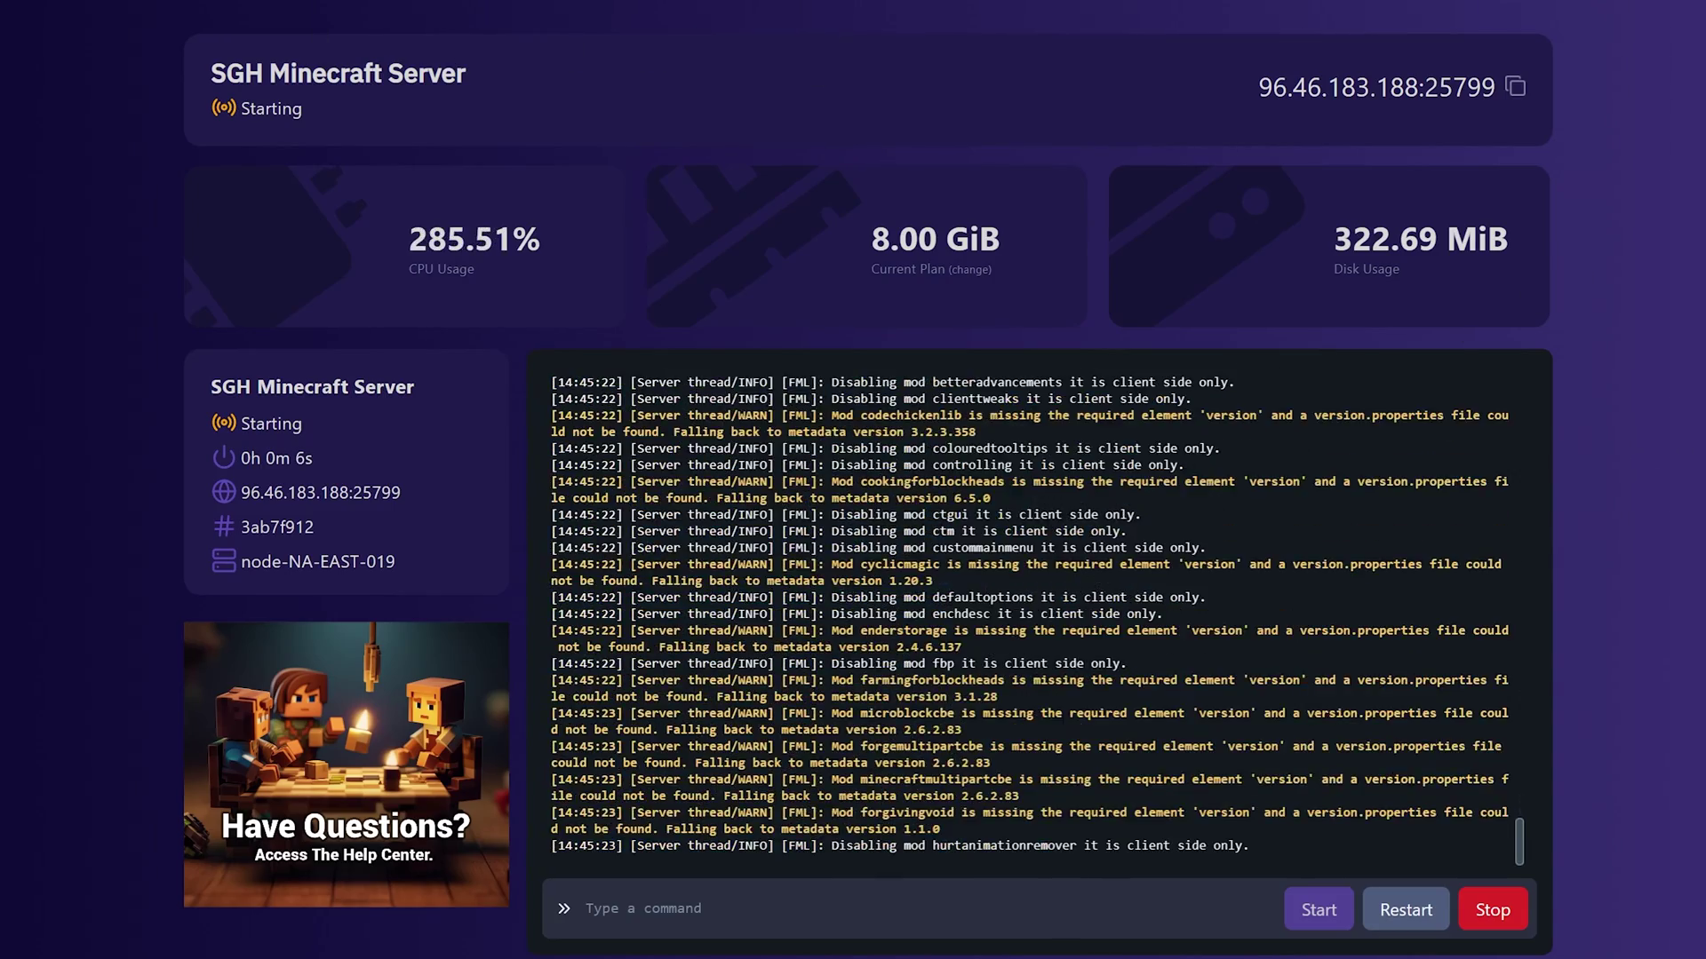
# Switch to the SkyFactory 4 game and add a multiplayer server named SimpleGameHosting with the address 96.46.183.188:25799
pyautogui.hotkey('alt', 'Tab')
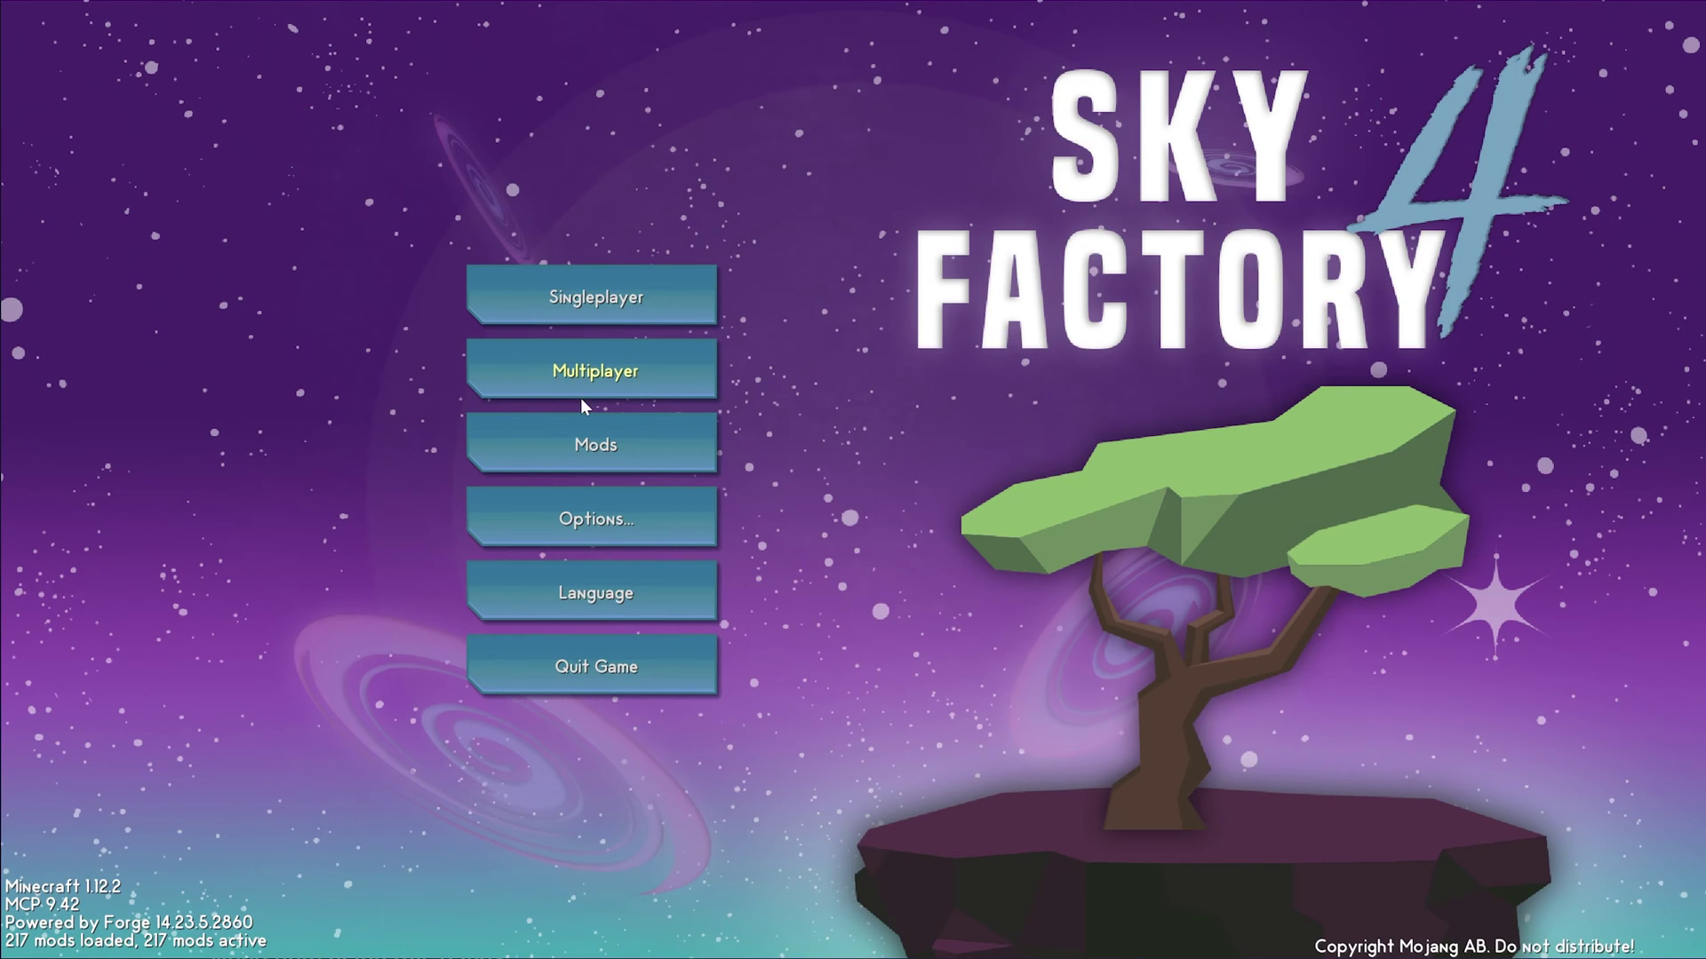
pyautogui.click(582, 398)
pyautogui.click(1035, 873)
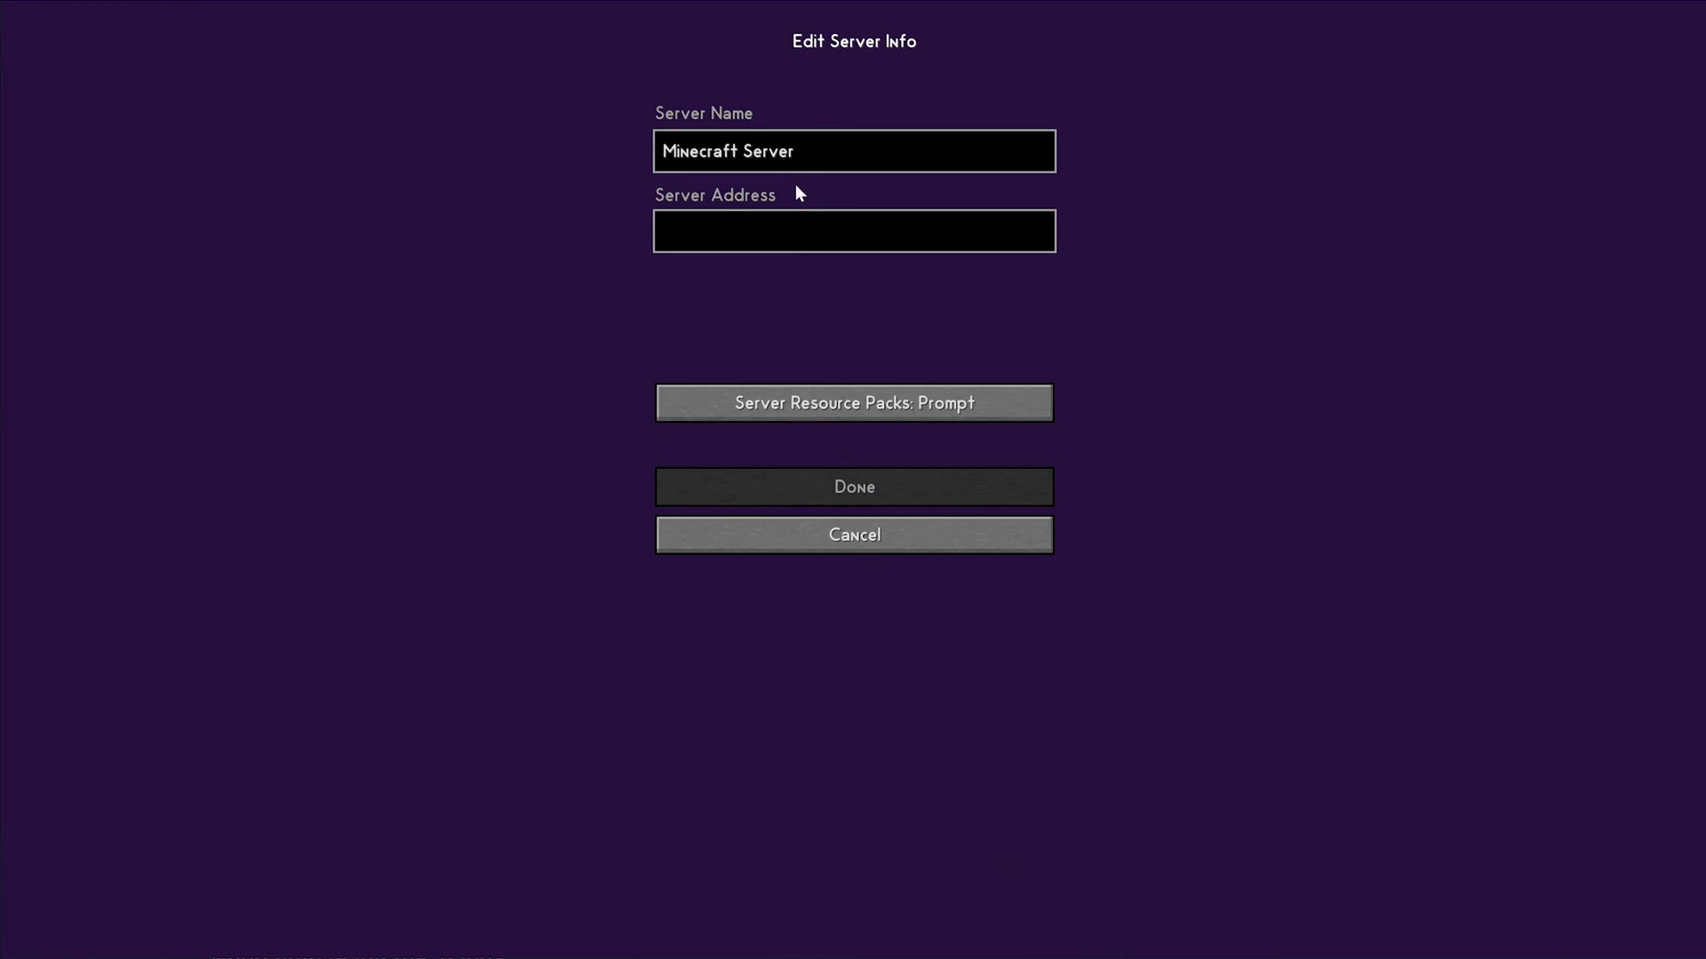
pyautogui.write('96.46.183.188:25799')
pyautogui.click(798, 156)
pyautogui.hotkey('ctrl', 'a')
pyautogui.write('SimpleGame')
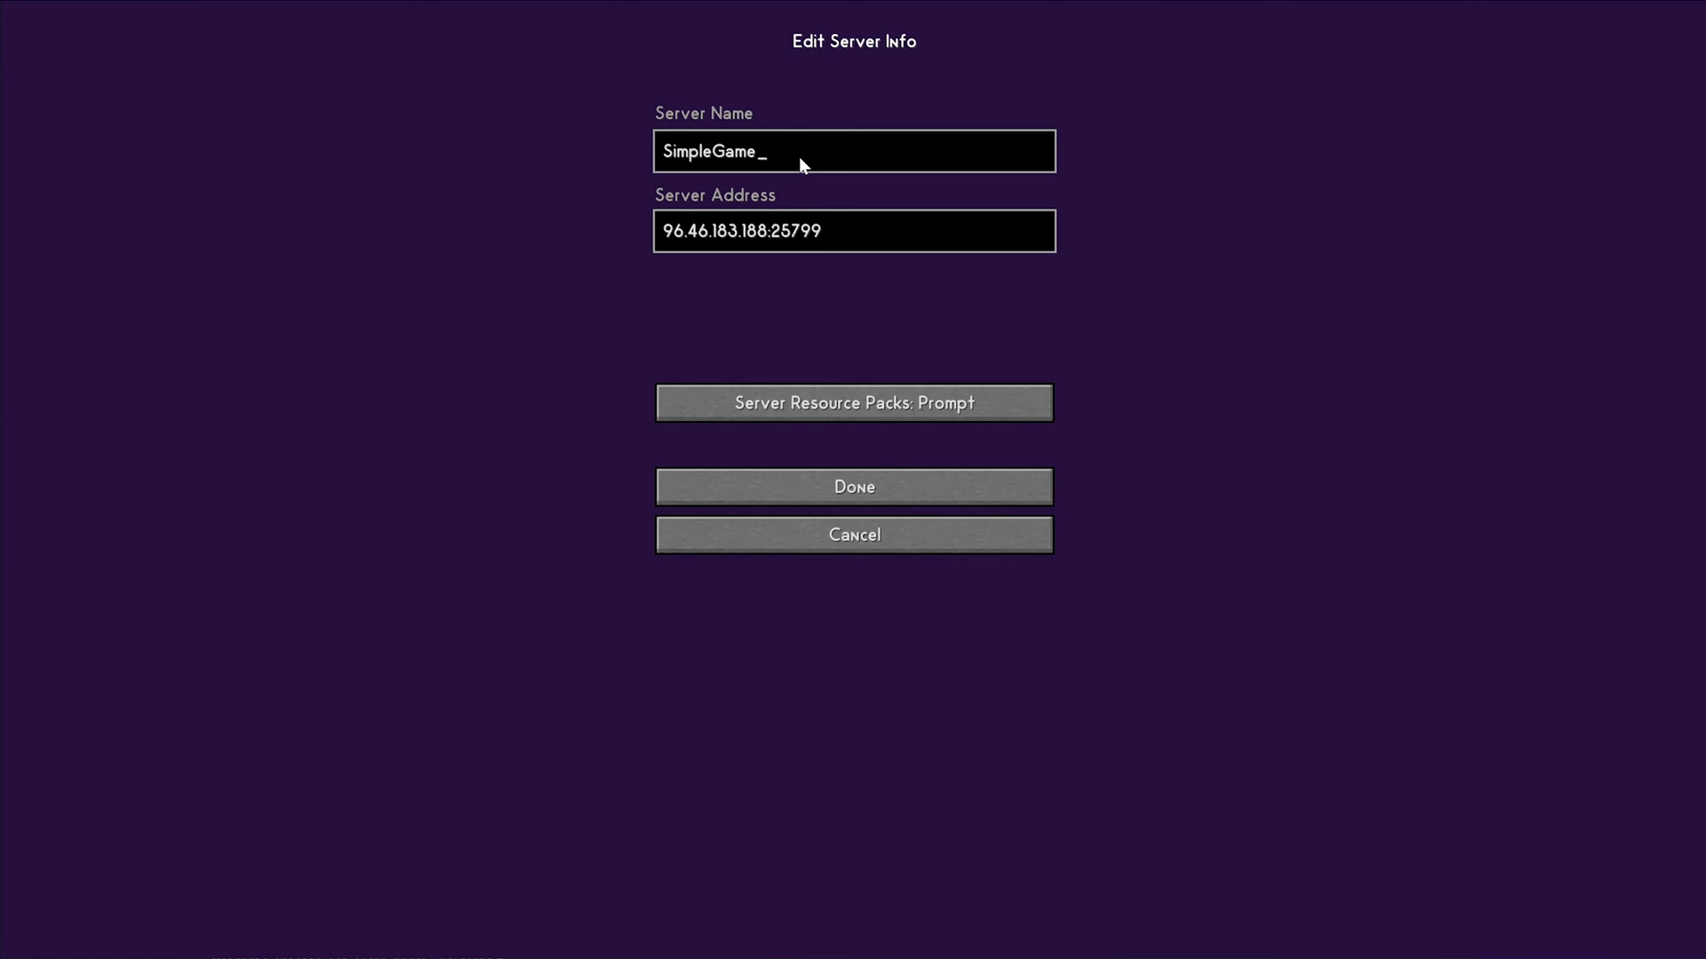
pyautogui.click(809, 479)
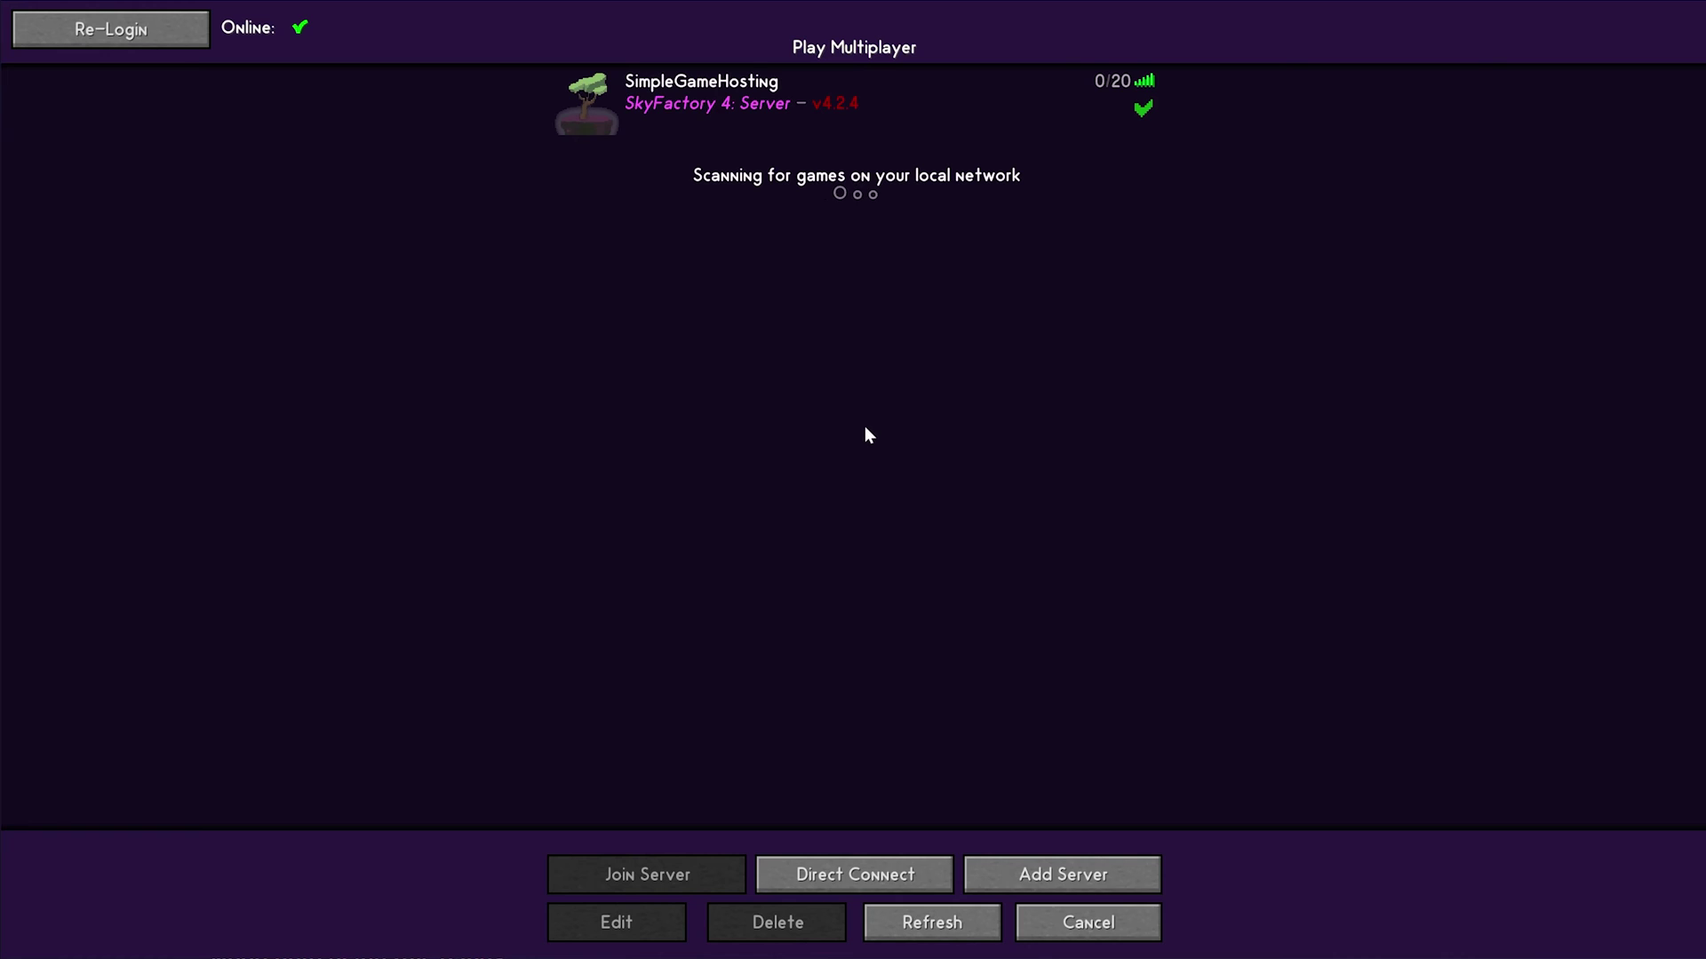
# Join the SimpleGameHosting server from the multiplayer list and look around the starting tree
pyautogui.doubleClick(734, 105)
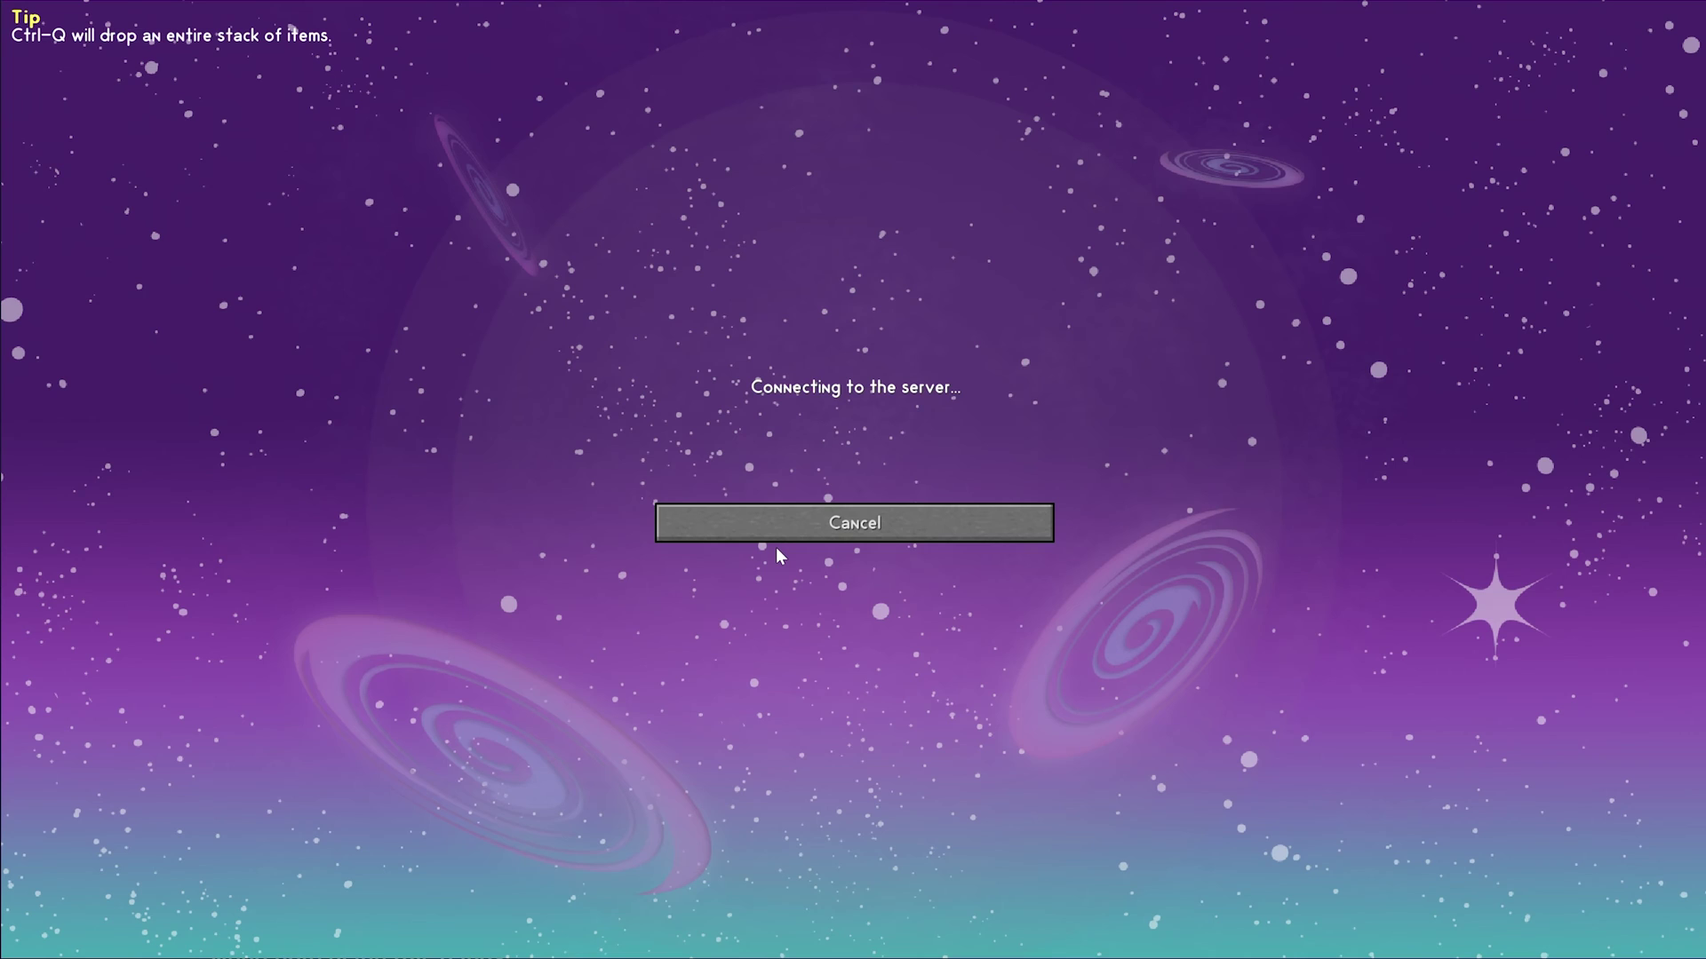
pyautogui.click(801, 520)
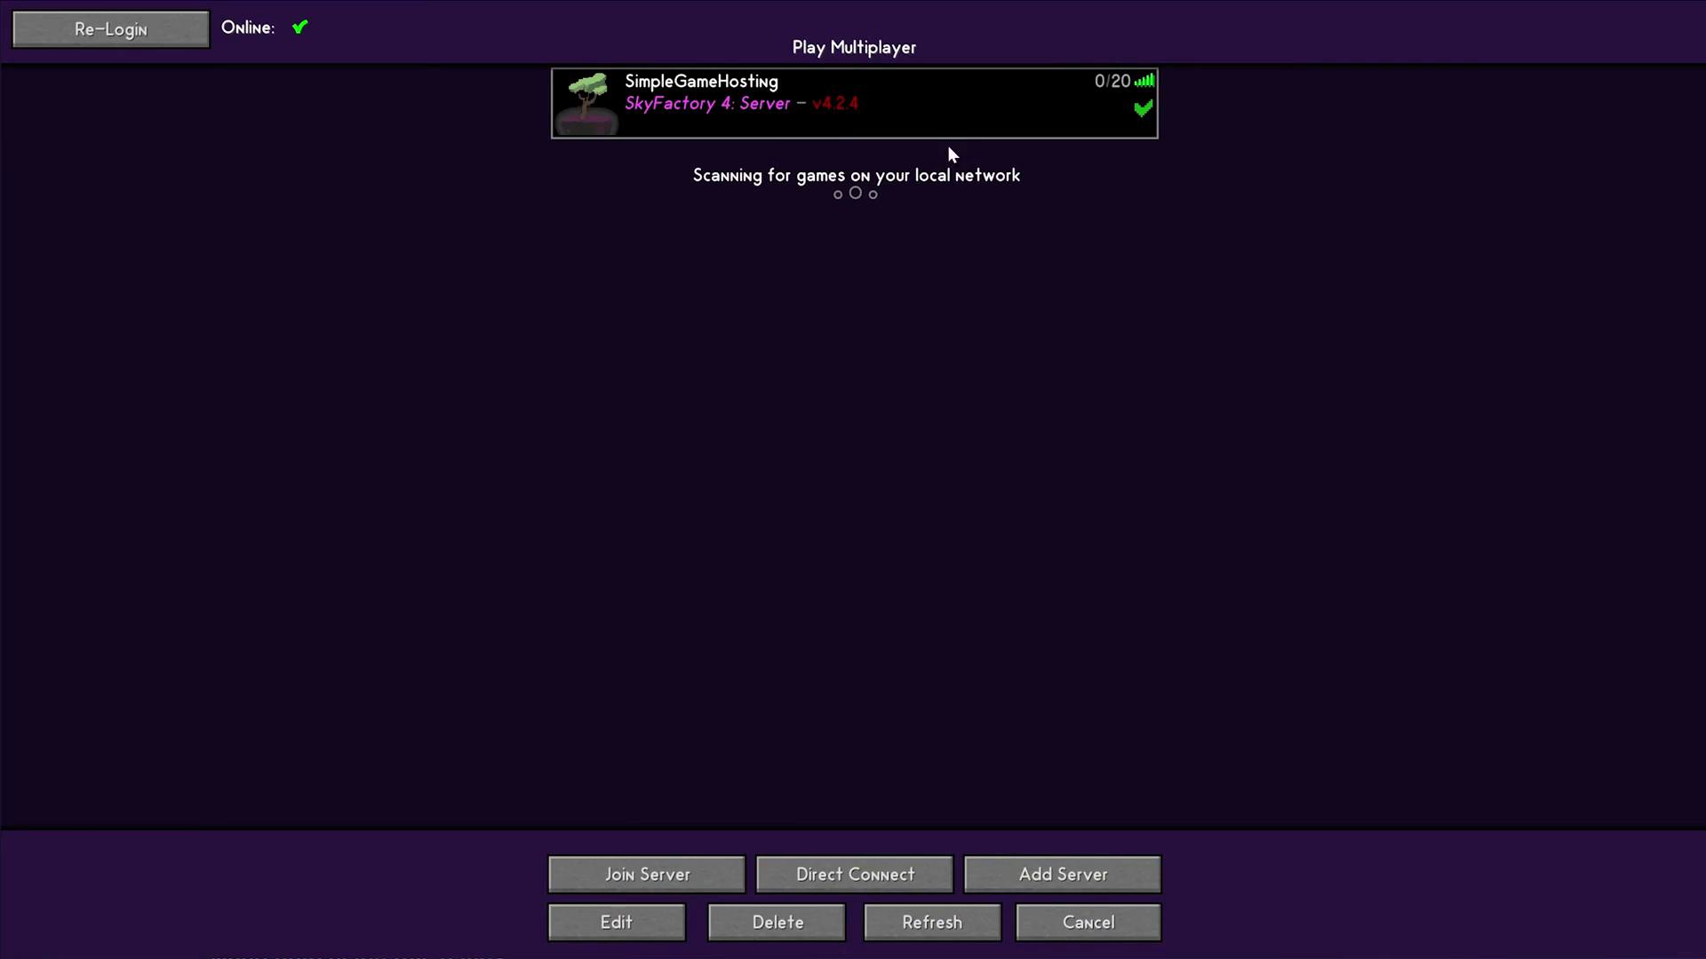
pyautogui.moveTo(1154, 107)
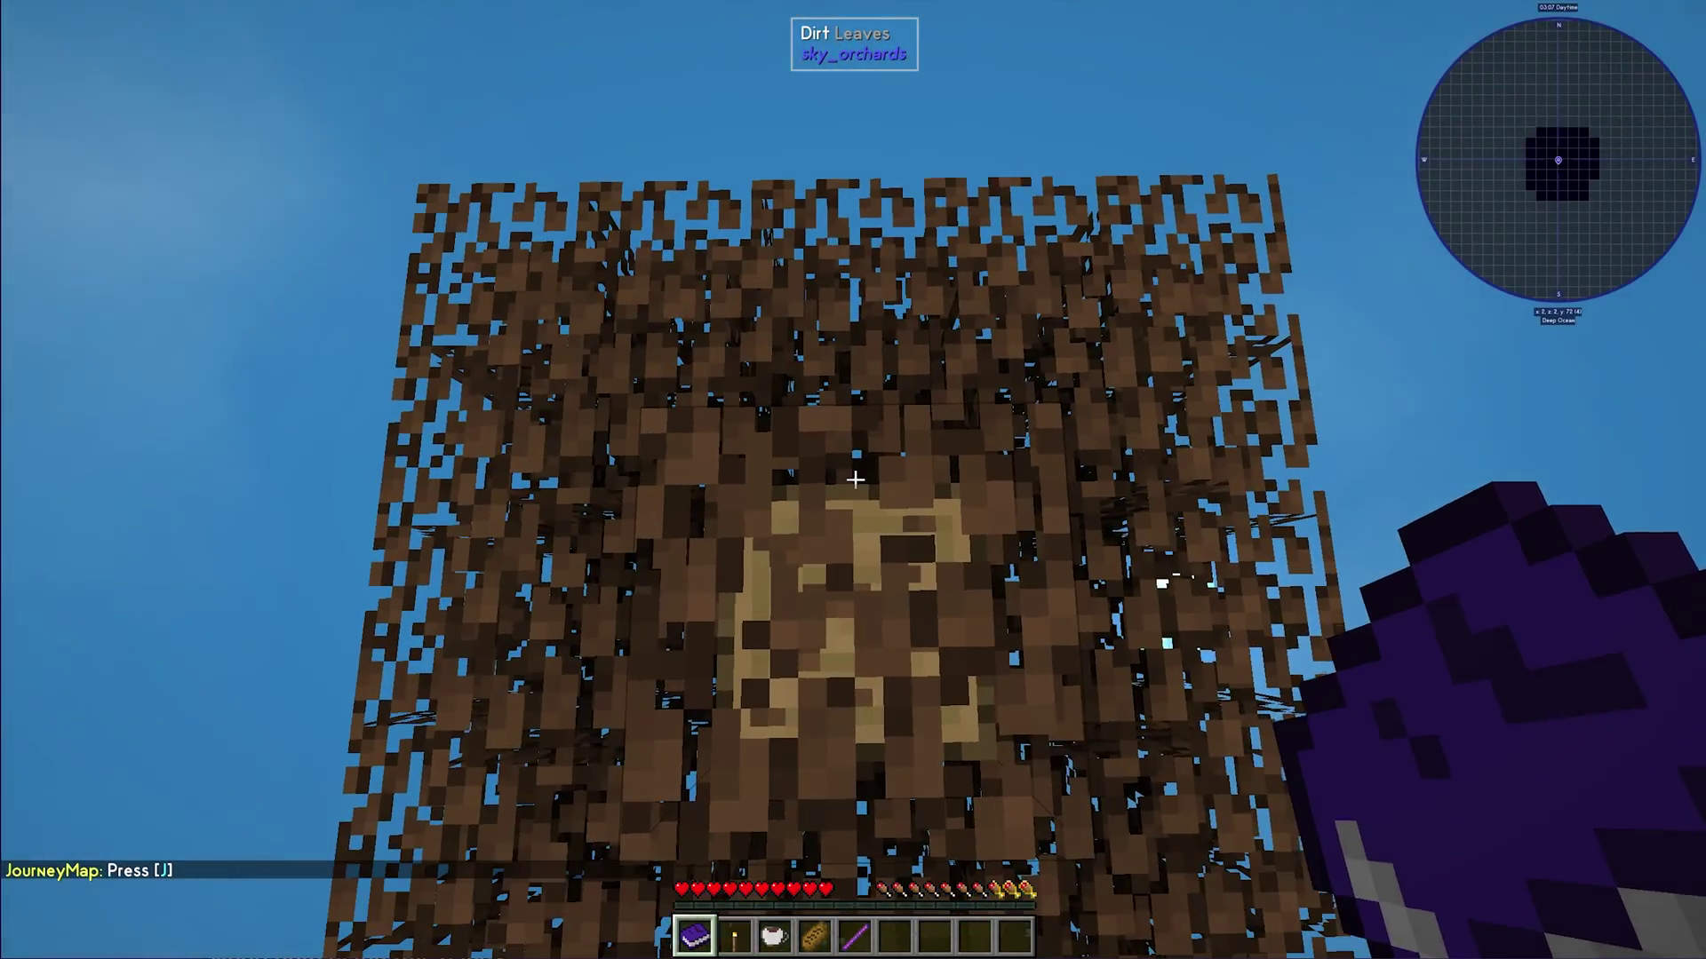
pyautogui.press('w')
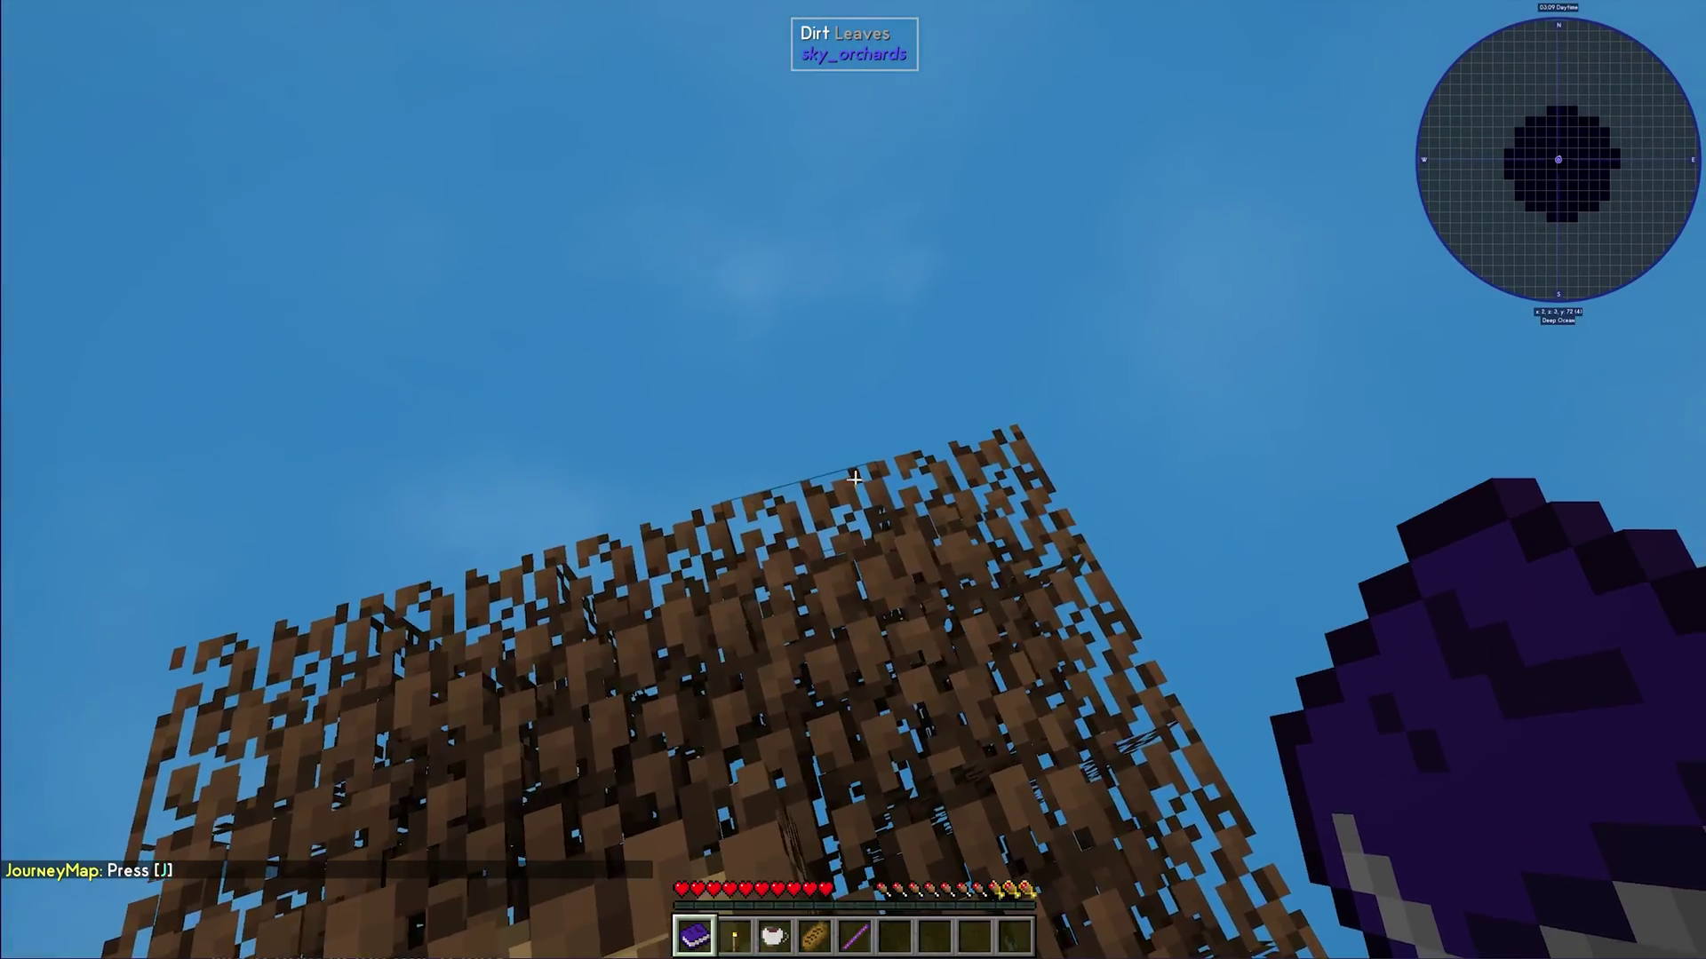
pyautogui.press('w')
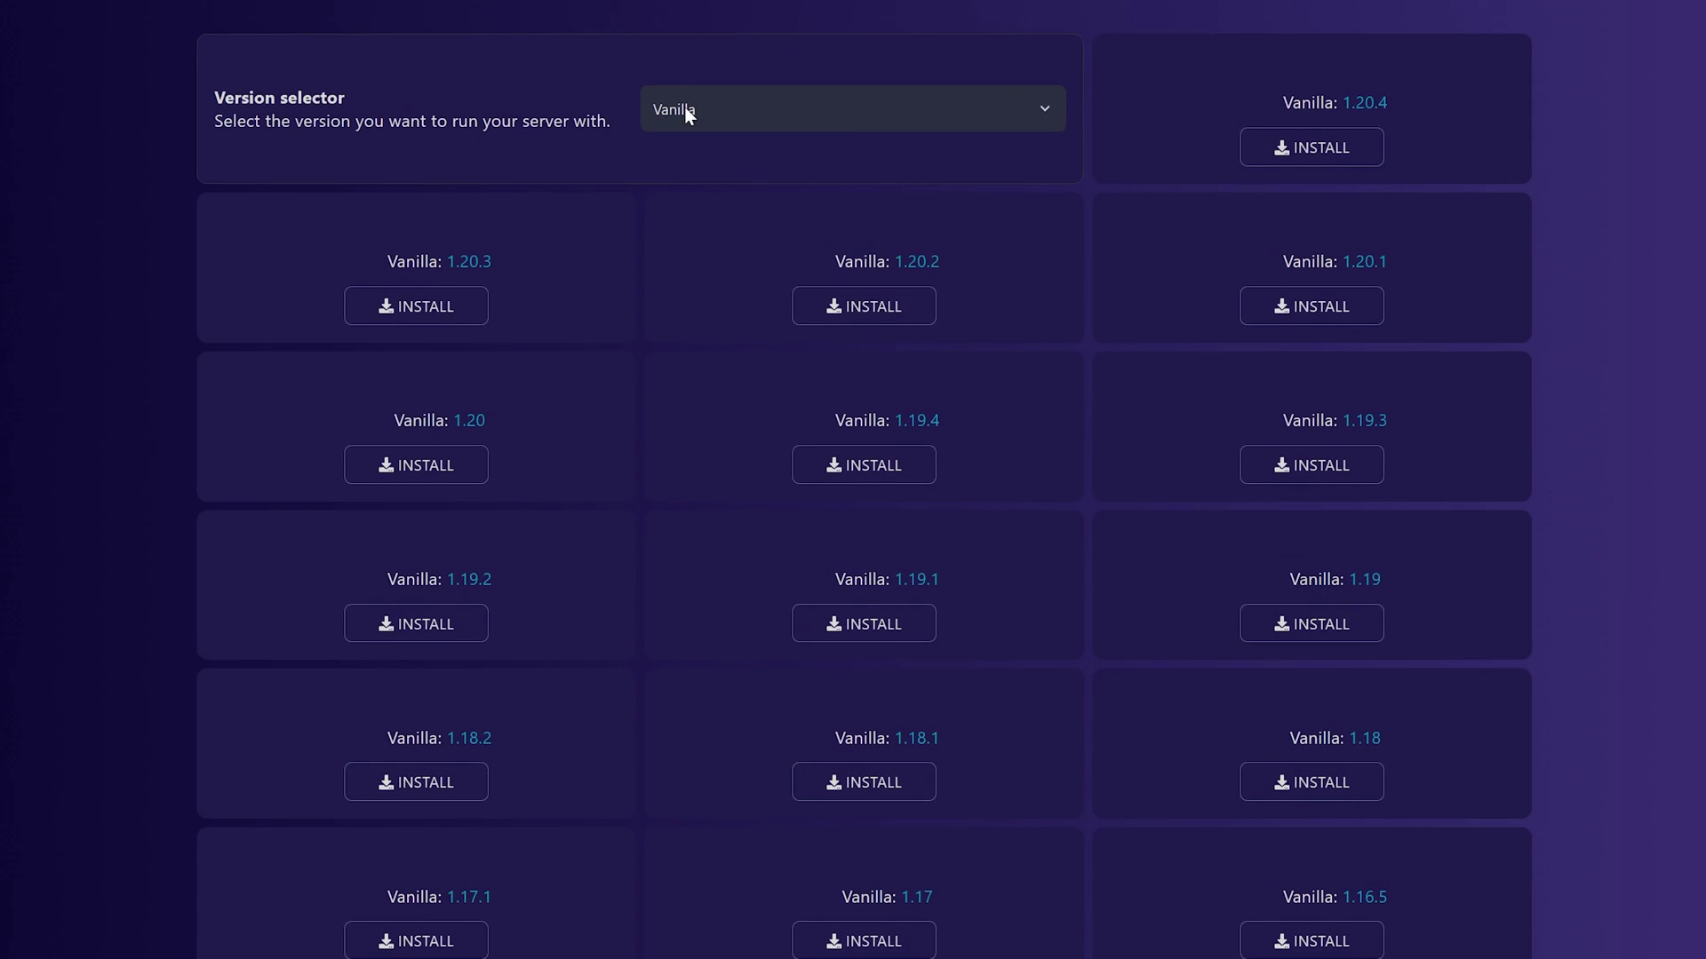
# Switch to the hosting game panel, open the server type choices in the version selector and minimise the live chat
pyautogui.click(686, 111)
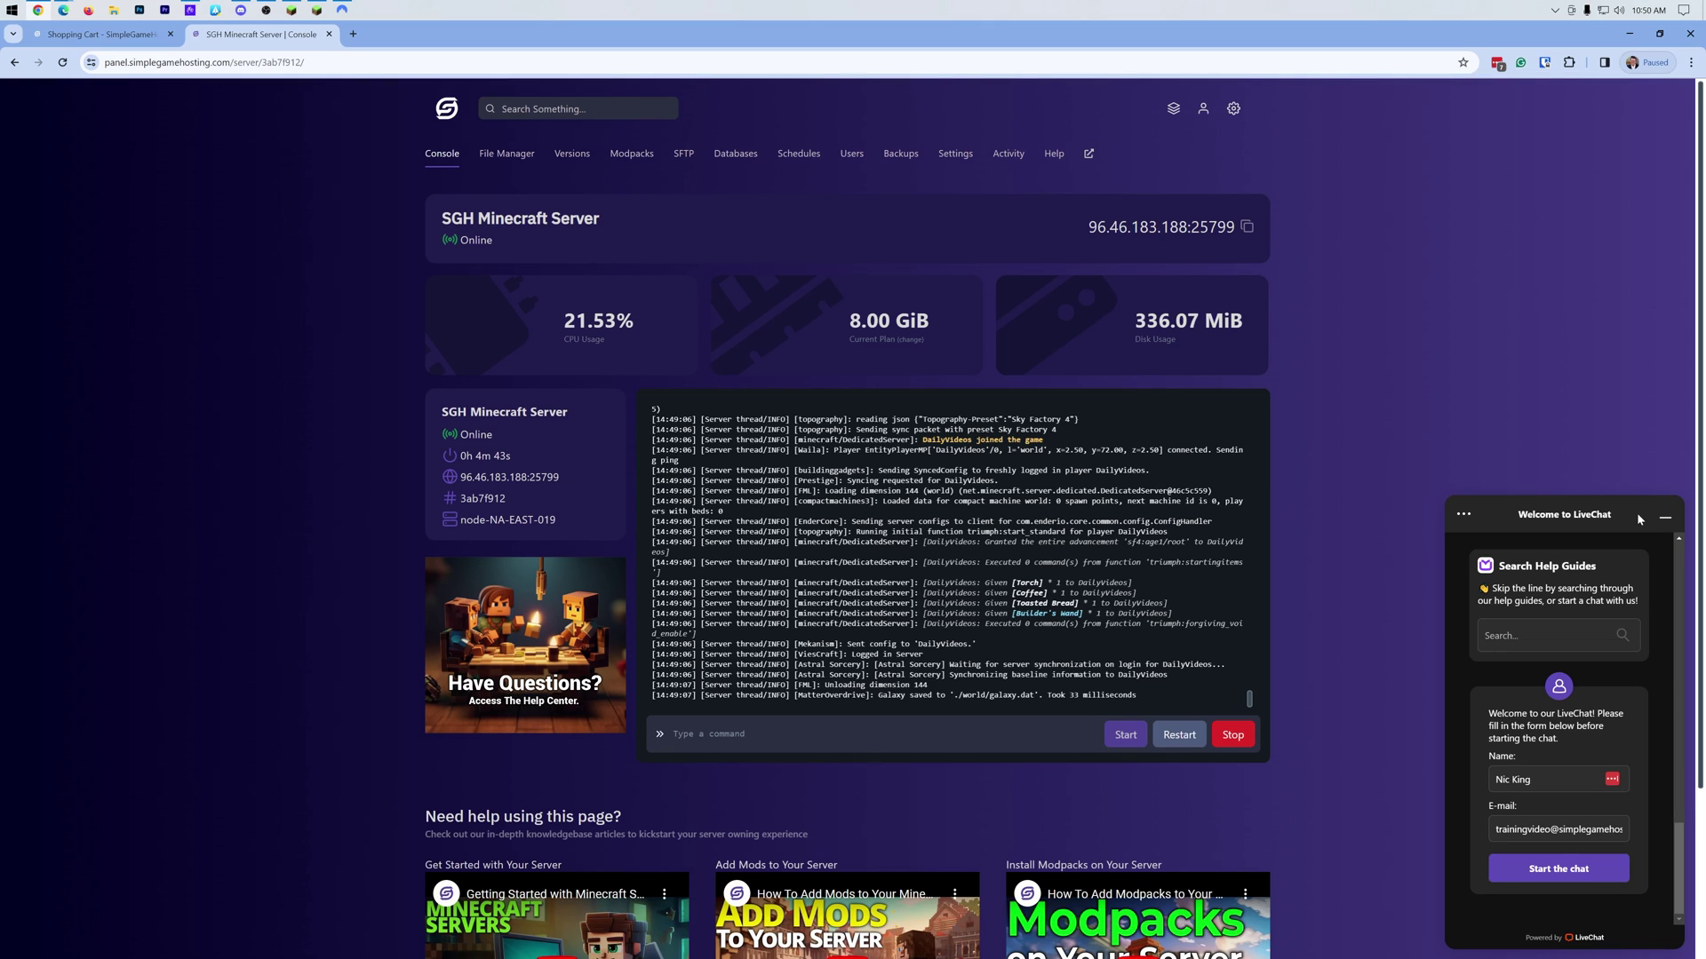
pyautogui.click(1665, 517)
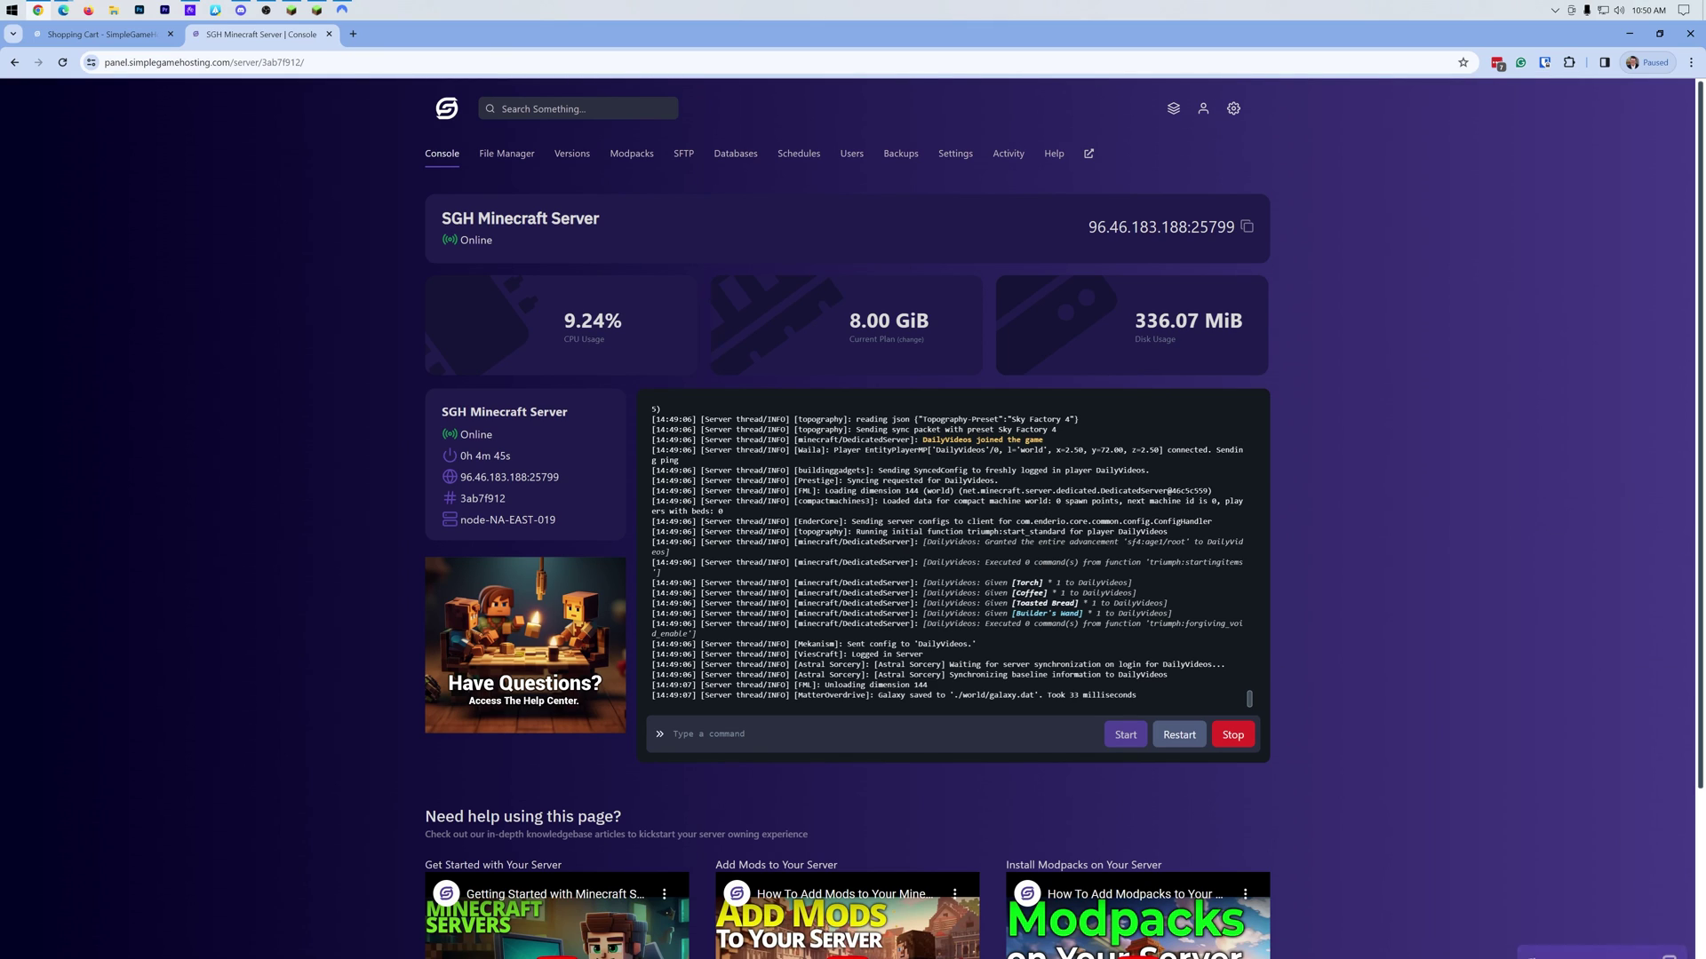